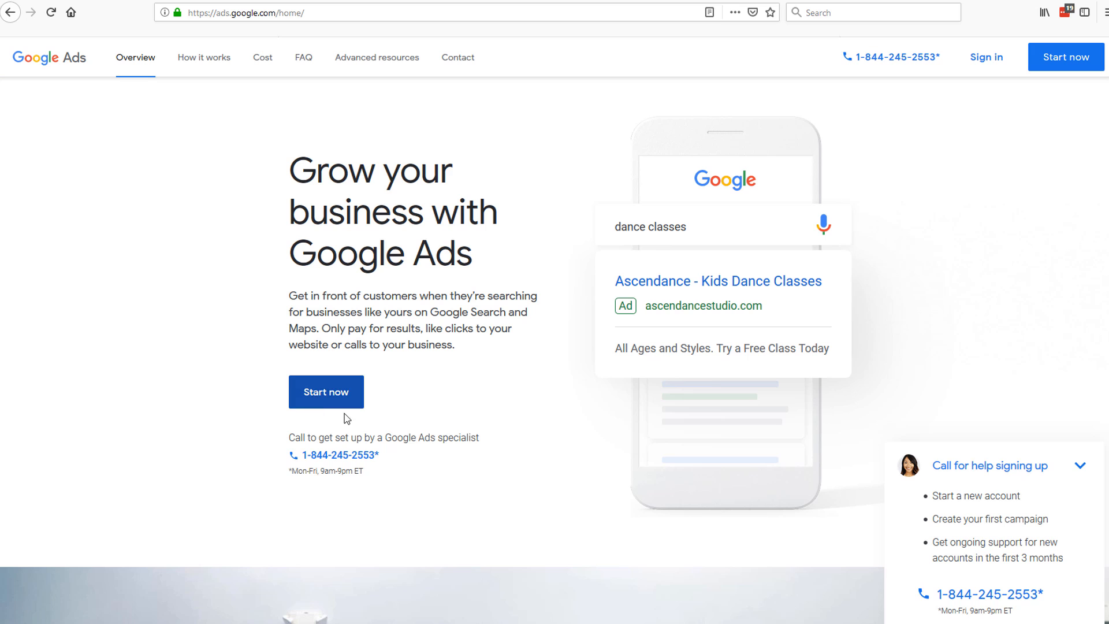
Step: From the All campaigns Overview, bring up the Tools menu listing Planning, Shared Library and Setup
{"action": "left_click_drag", "start_coordinate": [401, 457], "coordinate": [309, 464]}
{"action": "left_click", "coordinate": [288, 459]}
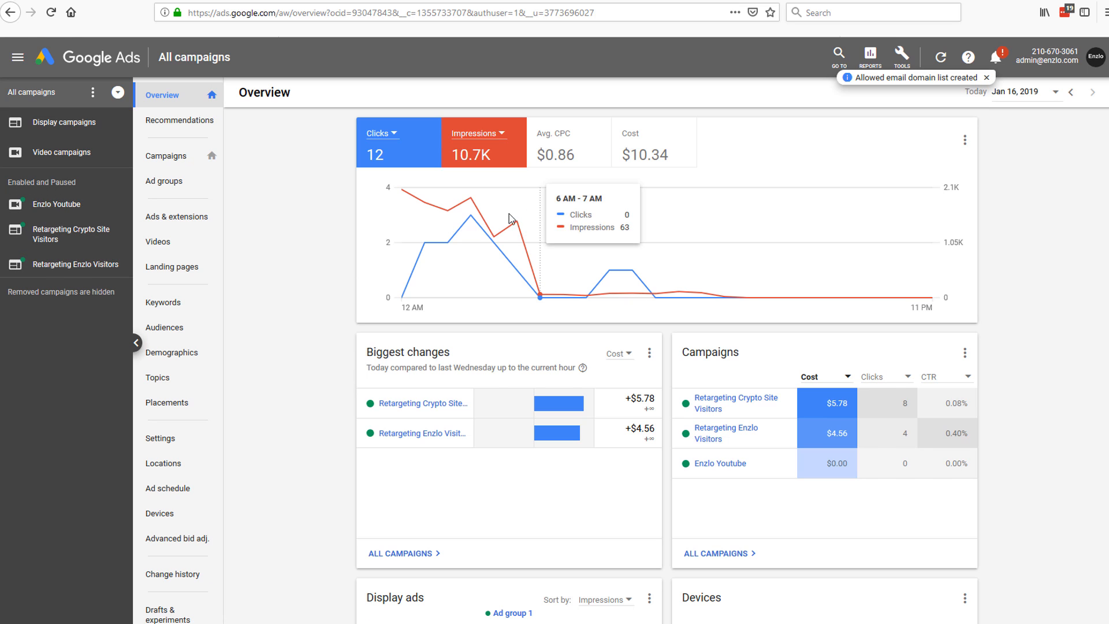
{"action": "mouse_move", "coordinate": [602, 253]}
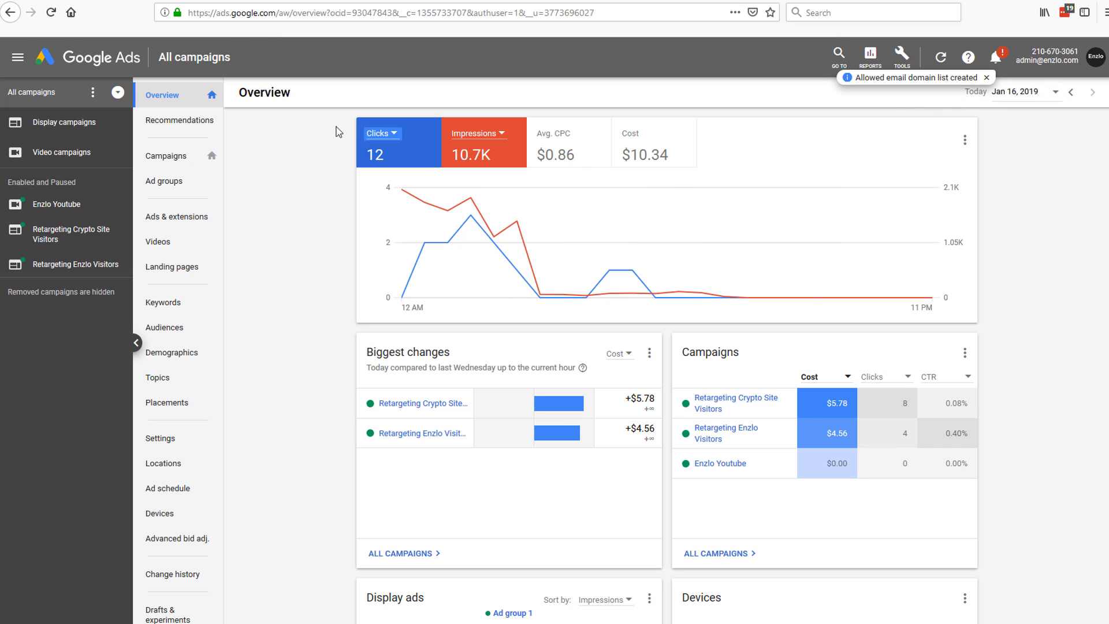
{"action": "mouse_move", "coordinate": [439, 407]}
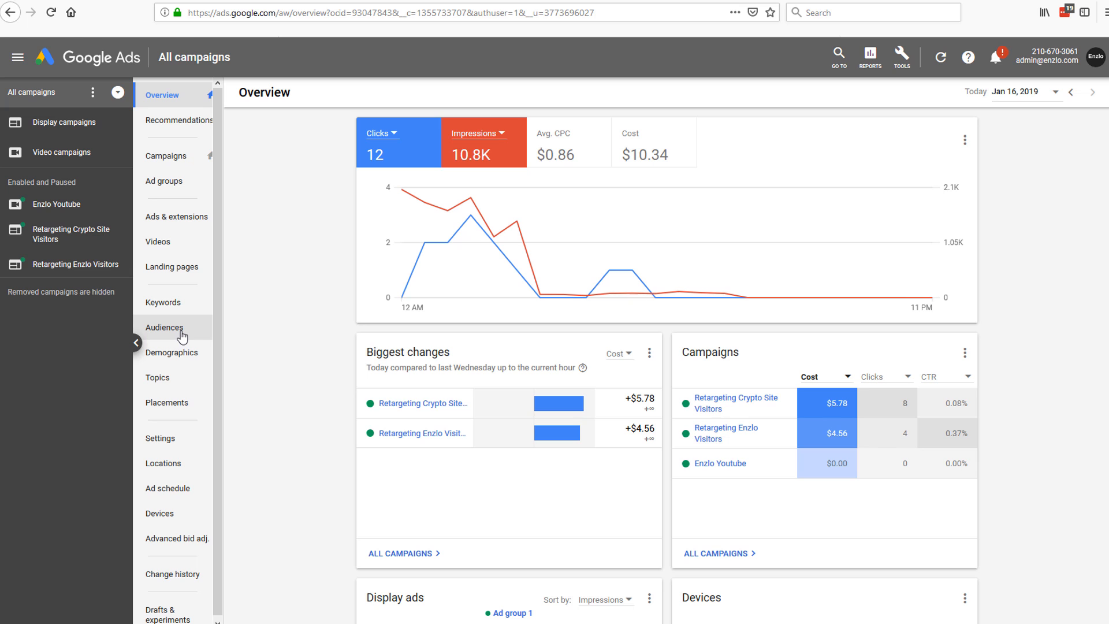
{"action": "left_click", "coordinate": [904, 65]}
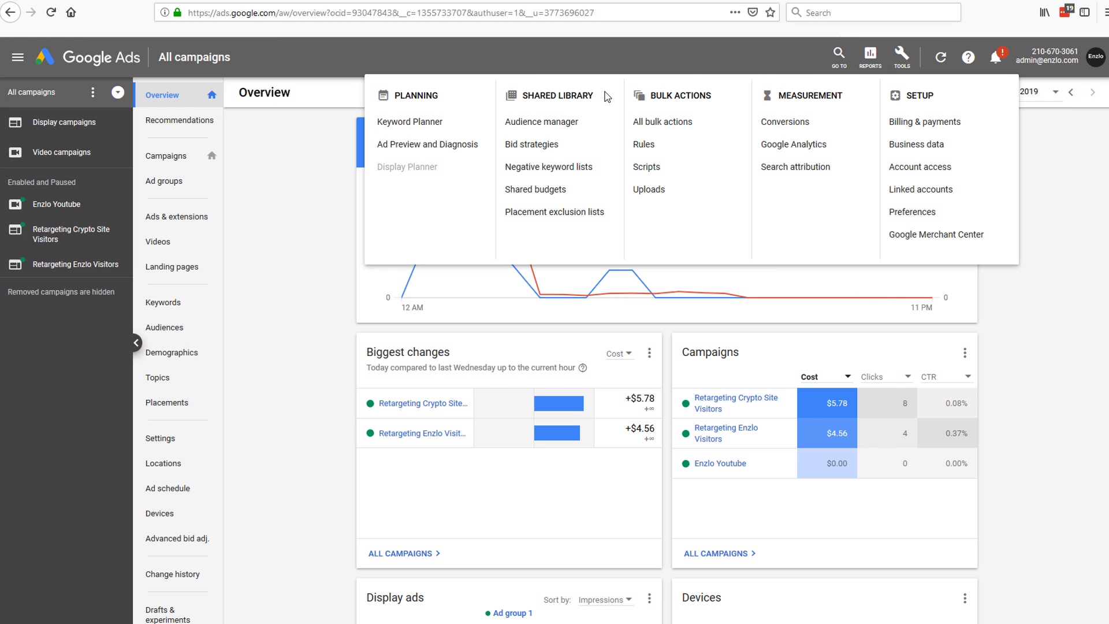
Step: Go to Audience manager and view Audience sources, showing the Google Ads tag
{"action": "left_click", "coordinate": [555, 123]}
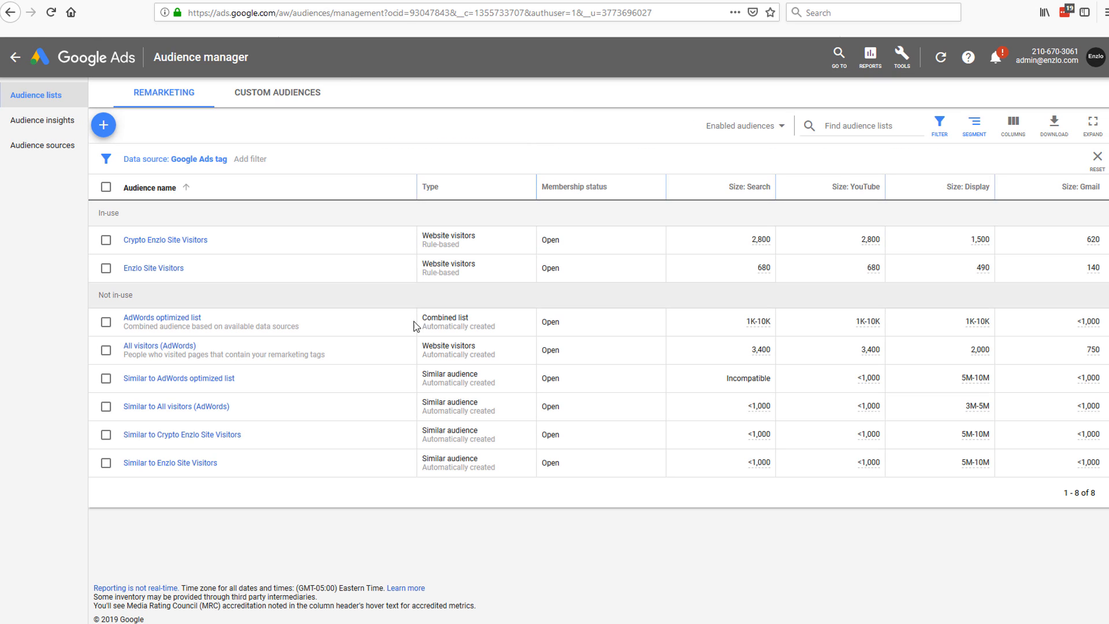
{"action": "left_click", "coordinate": [51, 151]}
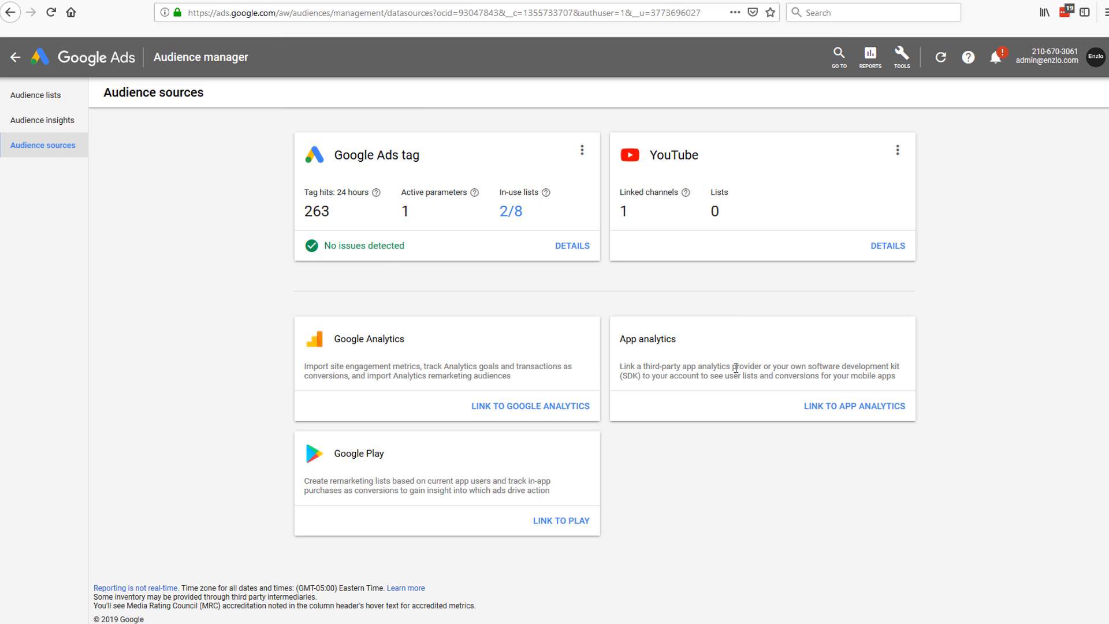
Step: Open the Google Ads tag details and expand its Tag setup instructions and code
{"action": "left_click", "coordinate": [572, 251]}
{"action": "scroll", "coordinate": [613, 331], "scroll_direction": "down", "scroll_amount": 2}
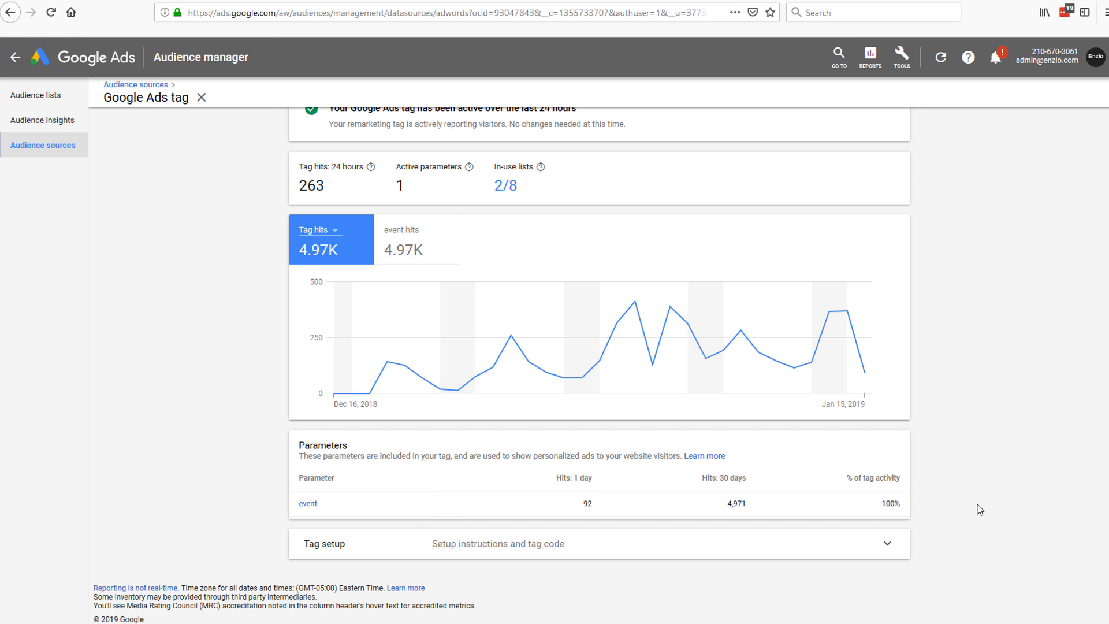
{"action": "left_click", "coordinate": [887, 543]}
{"action": "scroll", "coordinate": [956, 420], "scroll_direction": "down", "scroll_amount": 3}
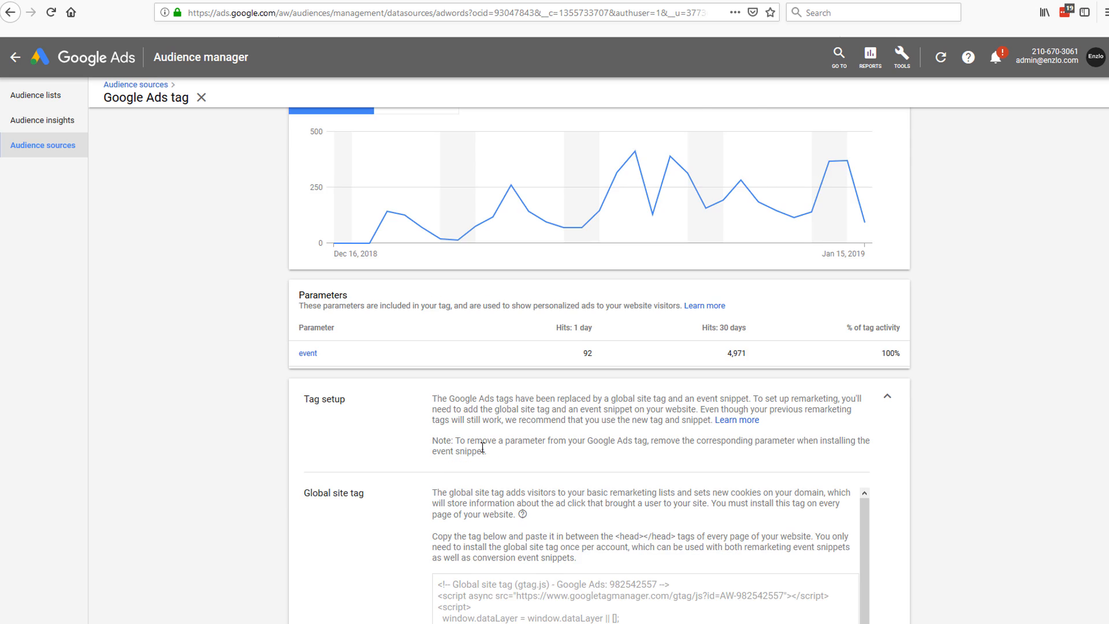
{"action": "scroll", "coordinate": [335, 416], "scroll_direction": "down", "scroll_amount": 2}
{"action": "scroll", "coordinate": [431, 315], "scroll_direction": "down", "scroll_amount": 1}
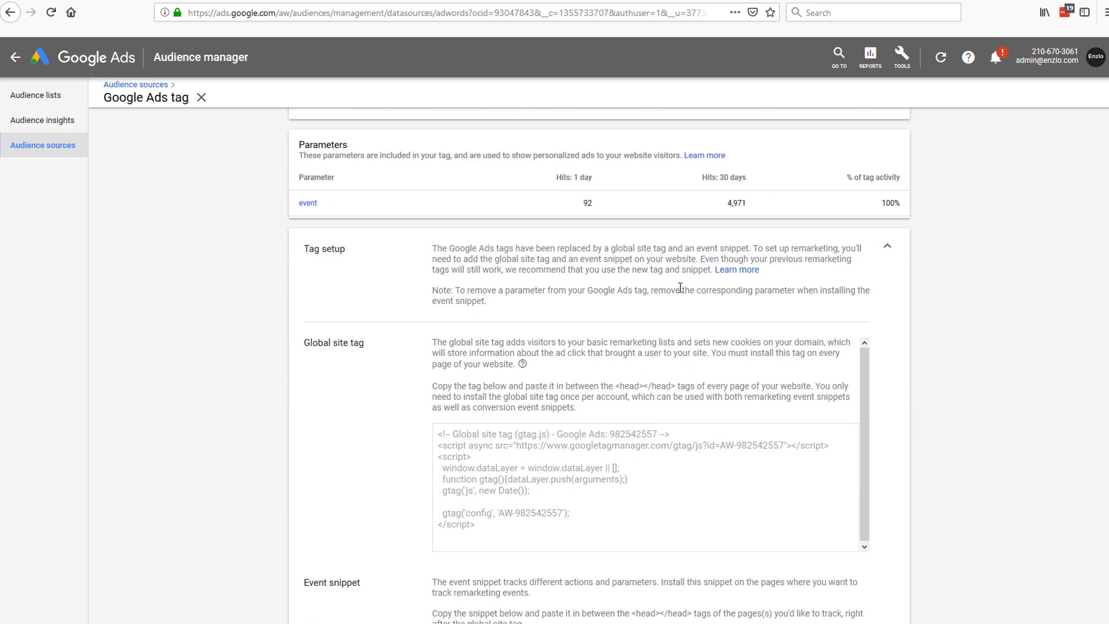
{"action": "scroll", "coordinate": [1017, 344], "scroll_direction": "down", "scroll_amount": 3}
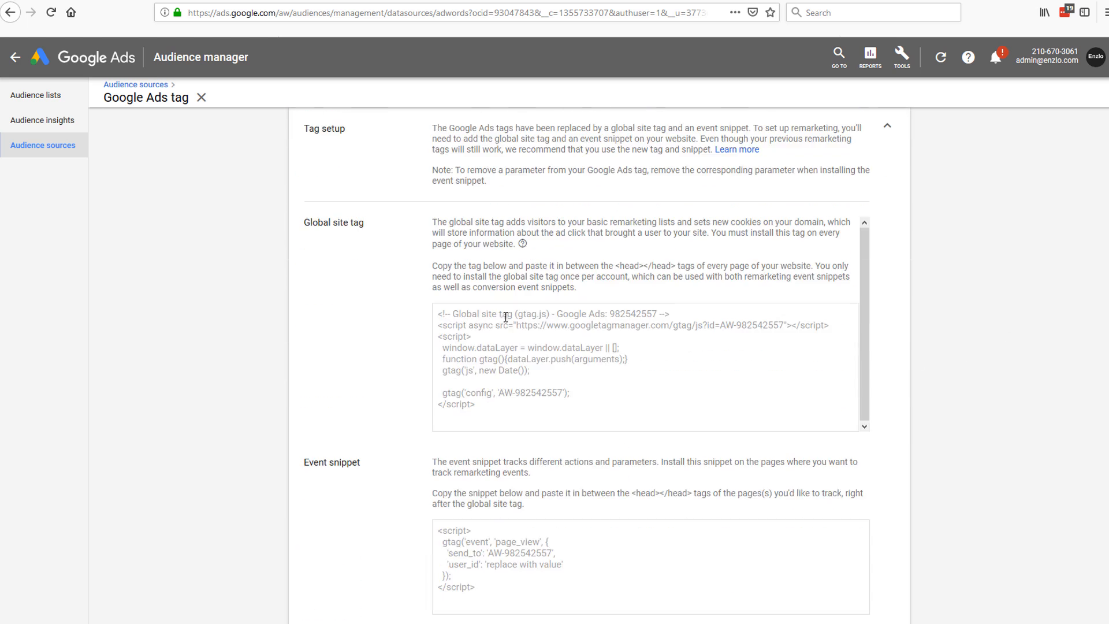
Step: Select the whole global site tag snippet for copying
{"action": "left_click_drag", "start_coordinate": [866, 258], "coordinate": [865, 278]}
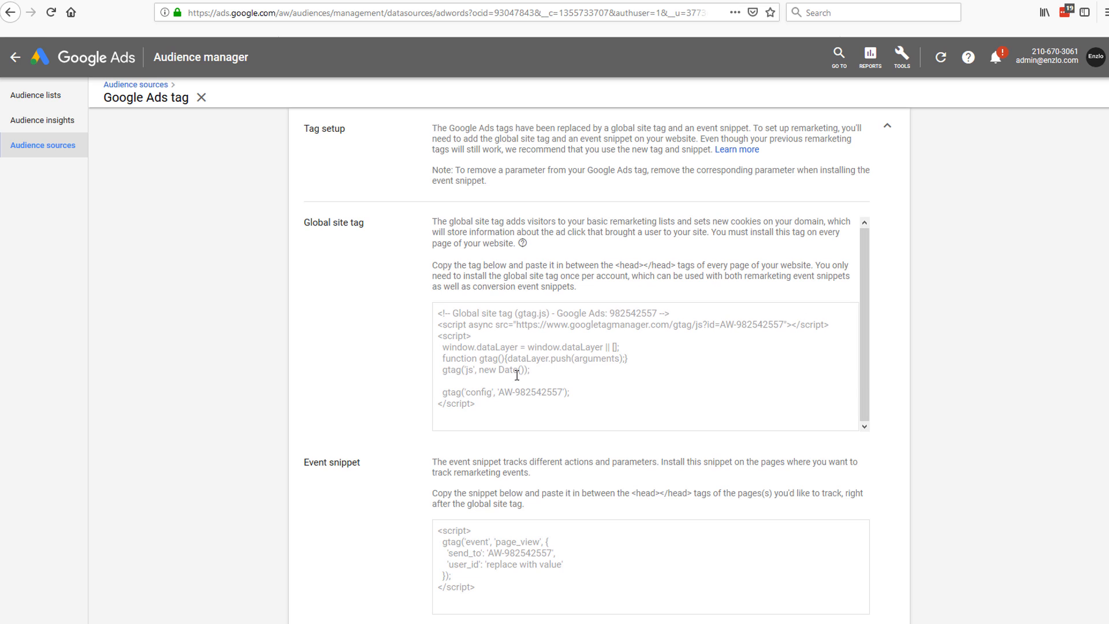
{"action": "left_click_drag", "start_coordinate": [442, 312], "coordinate": [526, 410]}
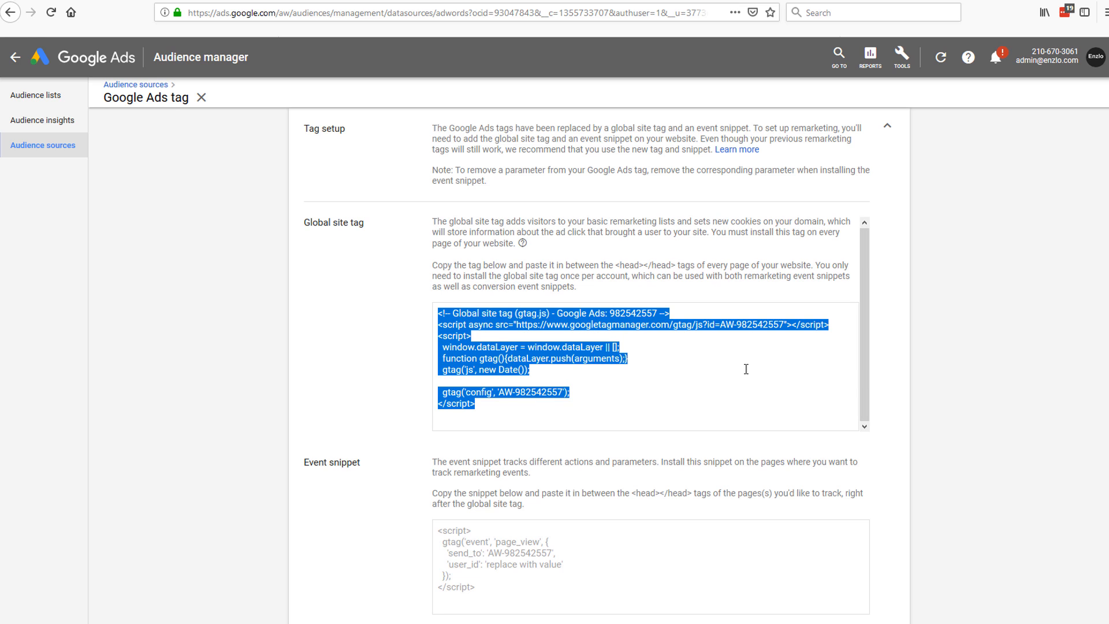
{"action": "left_click", "coordinate": [644, 378]}
{"action": "left_click_drag", "start_coordinate": [592, 405], "coordinate": [423, 307]}
{"action": "left_click", "coordinate": [625, 398]}
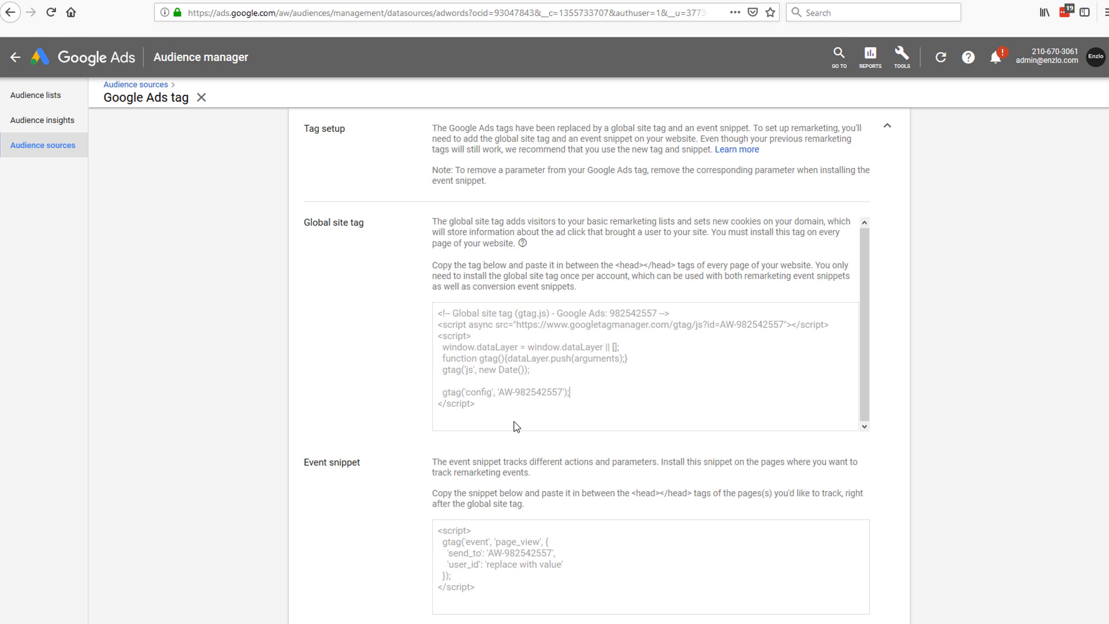
{"action": "left_click_drag", "start_coordinate": [478, 405], "coordinate": [438, 312]}
{"action": "left_click", "coordinate": [613, 339]}
{"action": "left_click_drag", "start_coordinate": [540, 404], "coordinate": [430, 319]}
{"action": "left_click", "coordinate": [611, 314]}
{"action": "left_click_drag", "start_coordinate": [525, 408], "coordinate": [426, 311]}
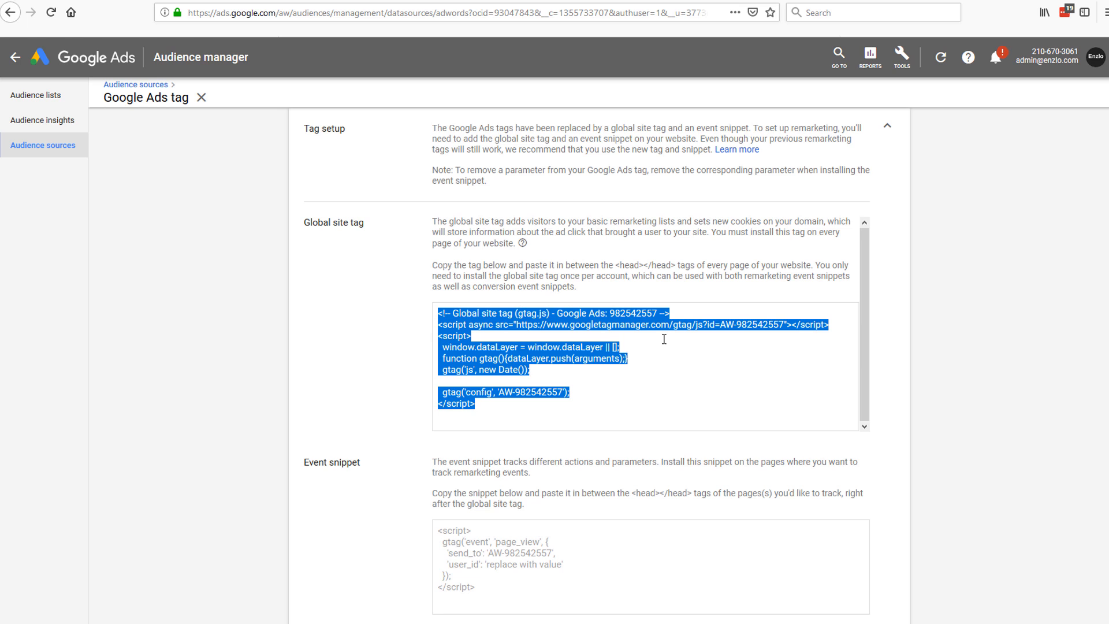
{"action": "left_click", "coordinate": [574, 387]}
{"action": "left_click_drag", "start_coordinate": [528, 408], "coordinate": [428, 317]}
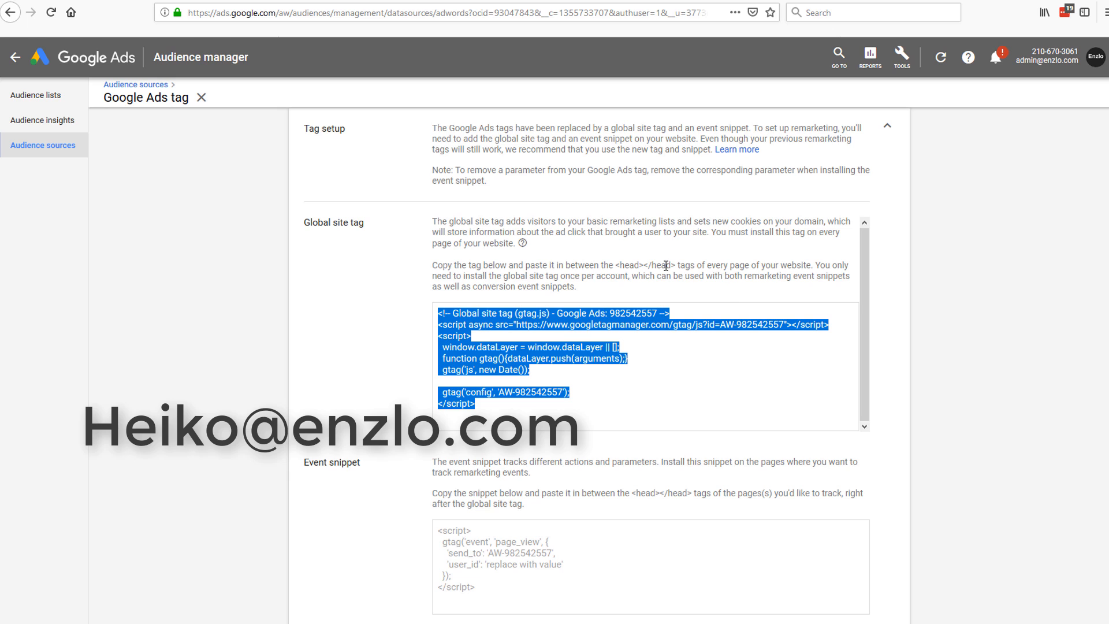
{"action": "left_click", "coordinate": [646, 267]}
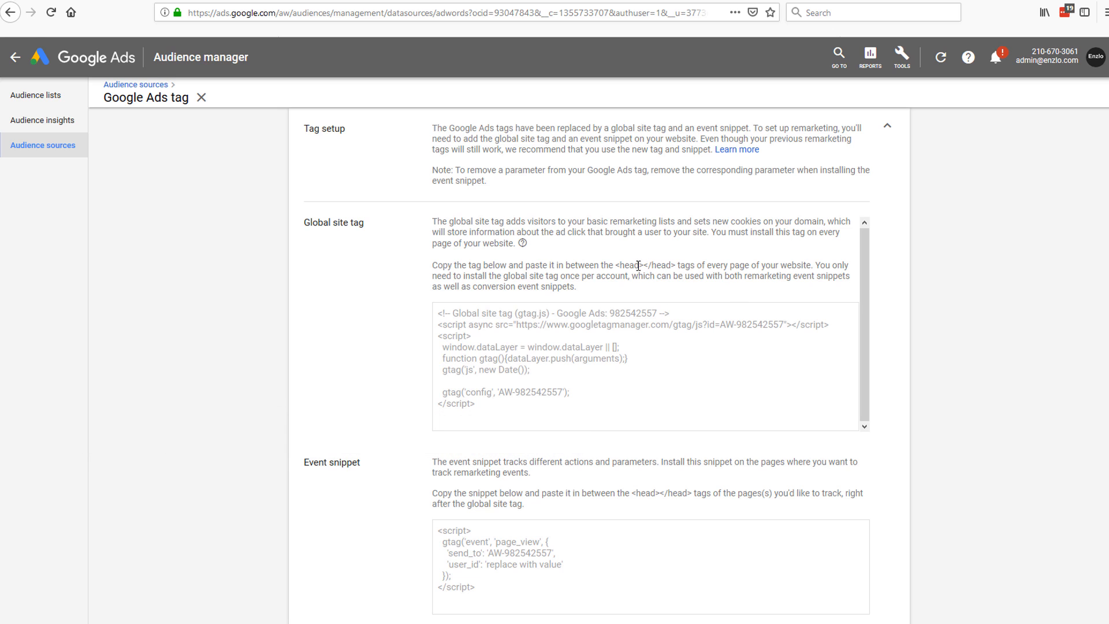
Step: Point out the tag belongs in <head></head>, reselect the code, then return to Audience lists
{"action": "left_click_drag", "start_coordinate": [617, 266], "coordinate": [678, 267]}
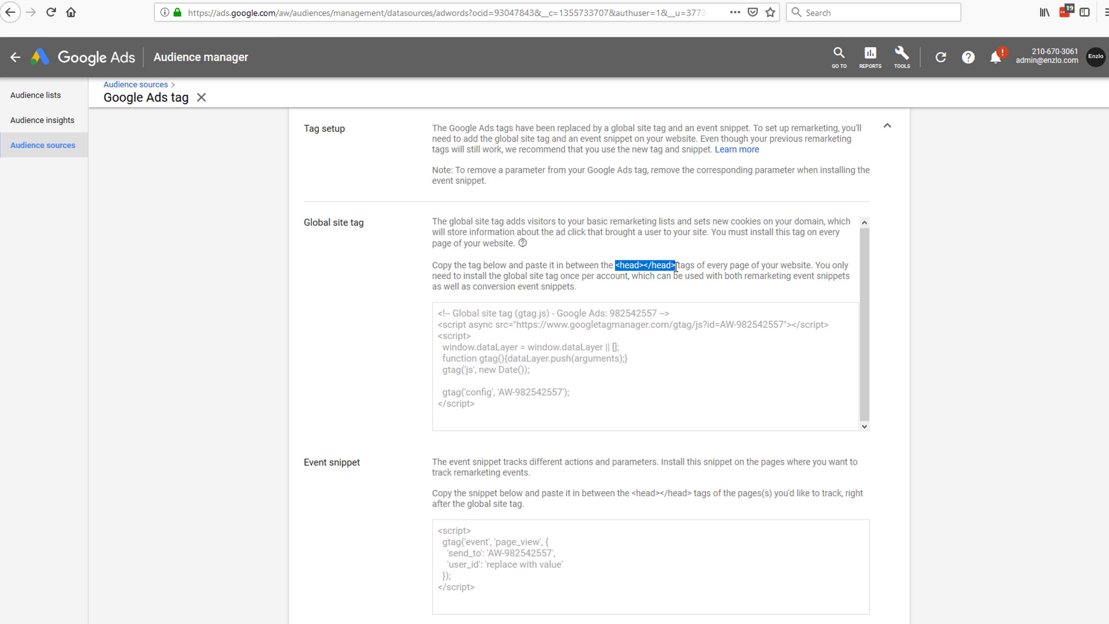
{"action": "left_click", "coordinate": [576, 396]}
{"action": "left_click", "coordinate": [574, 395]}
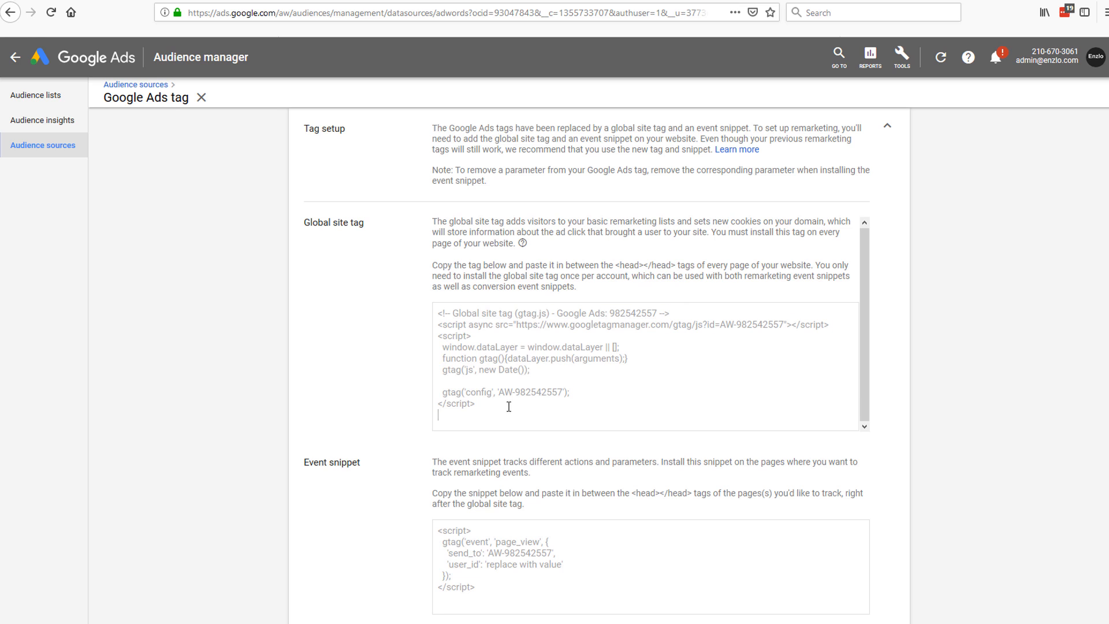
{"action": "left_click_drag", "start_coordinate": [508, 406], "coordinate": [412, 302]}
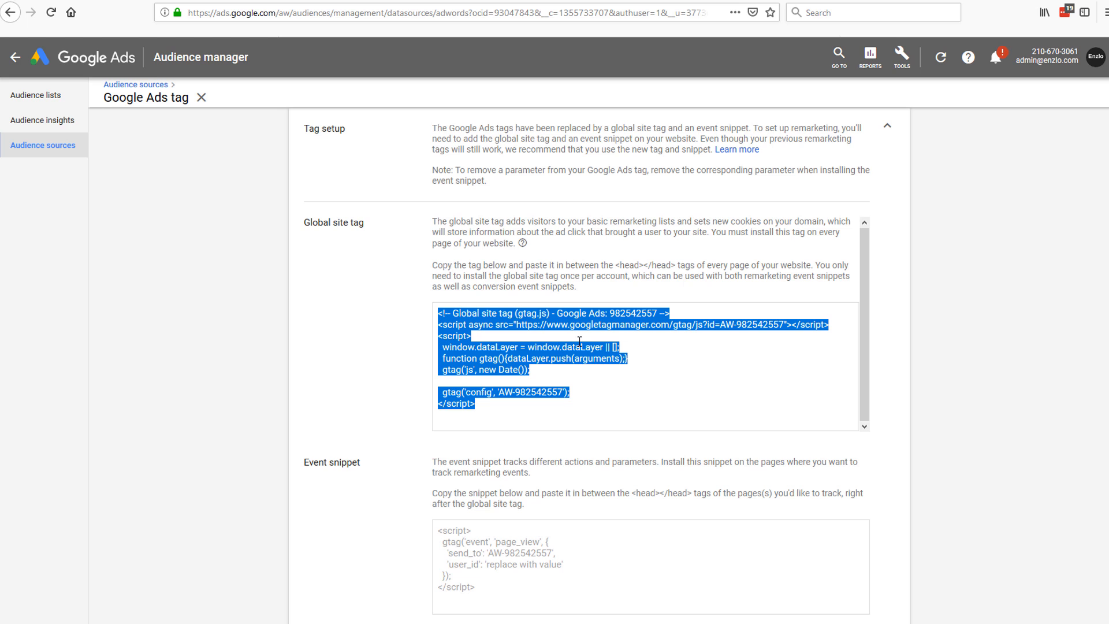
{"action": "left_click", "coordinate": [644, 267]}
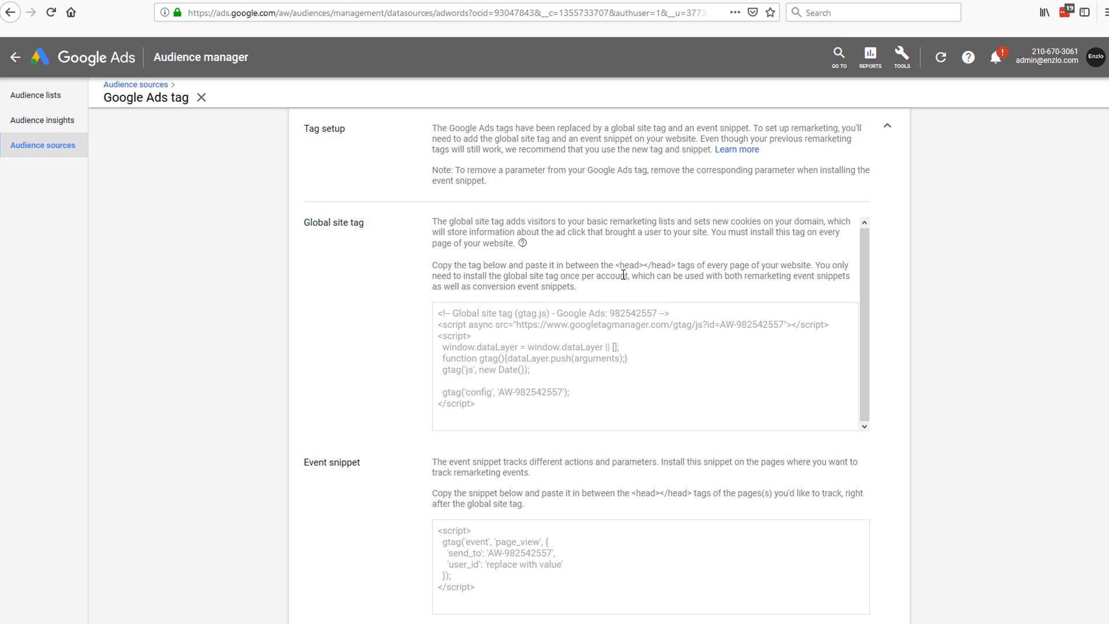
{"action": "scroll", "coordinate": [629, 390], "scroll_direction": "down", "scroll_amount": 3}
{"action": "scroll", "coordinate": [630, 391], "scroll_direction": "up", "scroll_amount": 2}
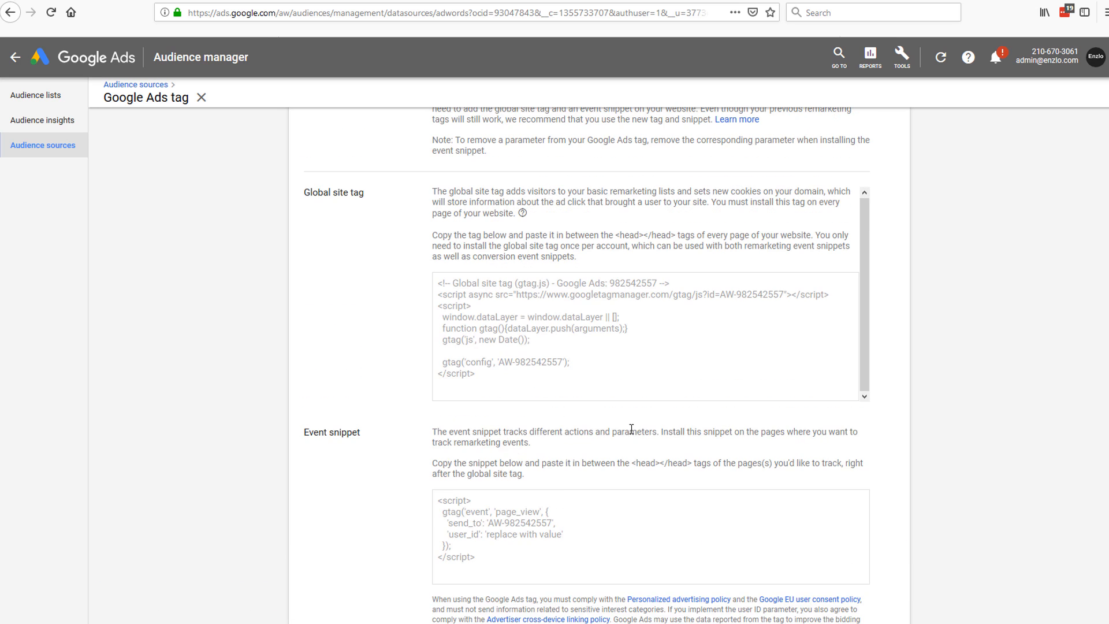
{"action": "left_click_drag", "start_coordinate": [543, 384], "coordinate": [375, 254]}
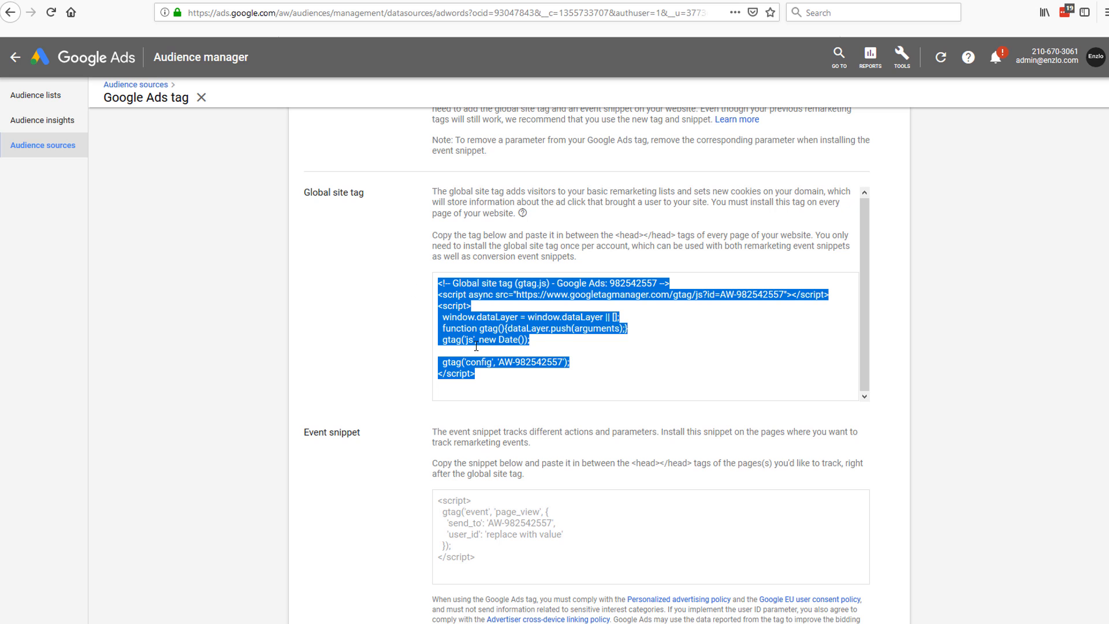
{"action": "scroll", "coordinate": [639, 379], "scroll_direction": "up", "scroll_amount": 3}
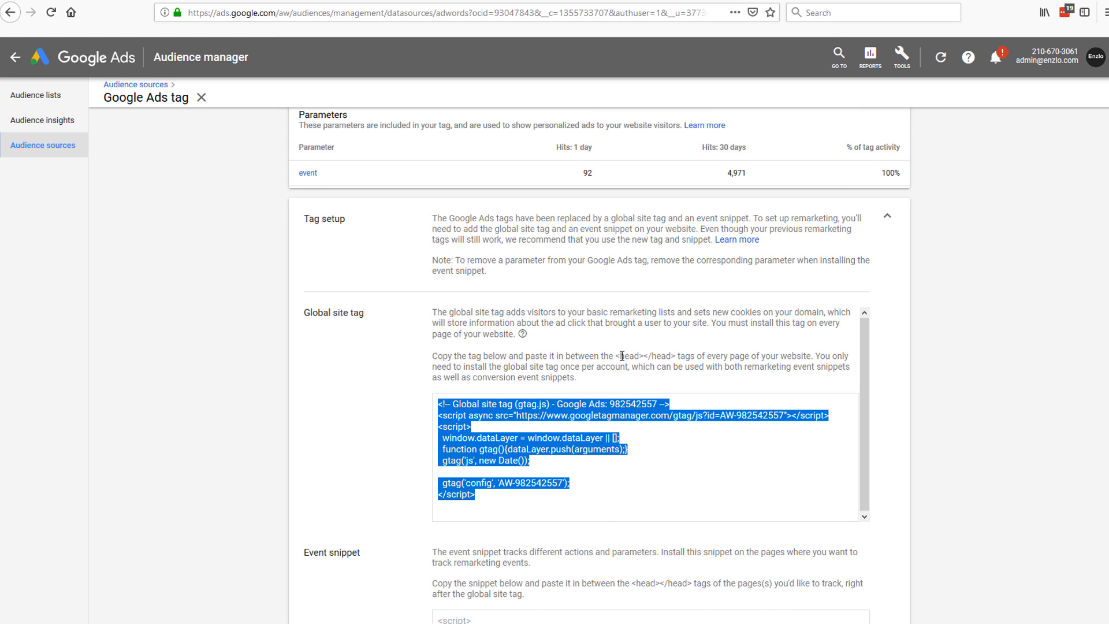
{"action": "left_click", "coordinate": [622, 355]}
{"action": "scroll", "coordinate": [629, 346], "scroll_direction": "up", "scroll_amount": 2}
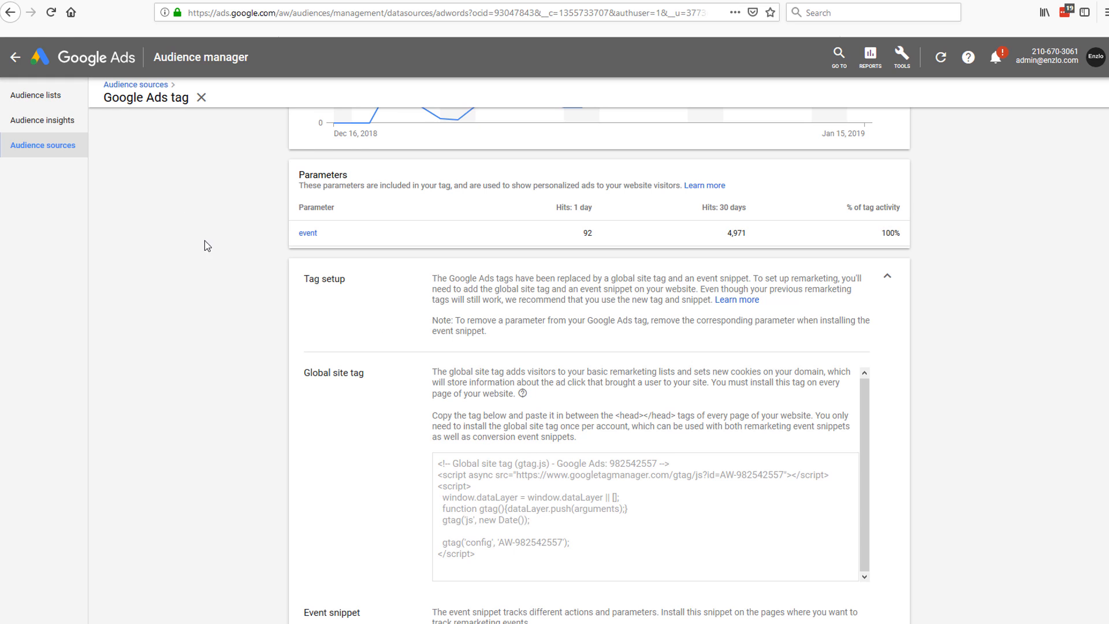
{"action": "left_click", "coordinate": [64, 103]}
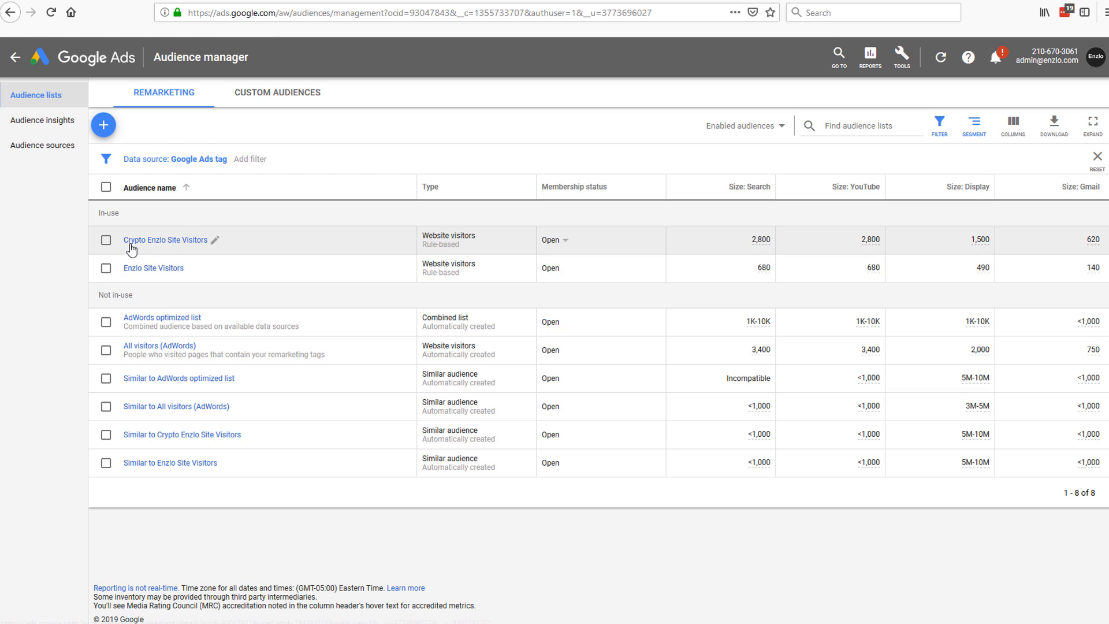
Step: Start a new remarketing list built from Website visitors
{"action": "left_click", "coordinate": [109, 132]}
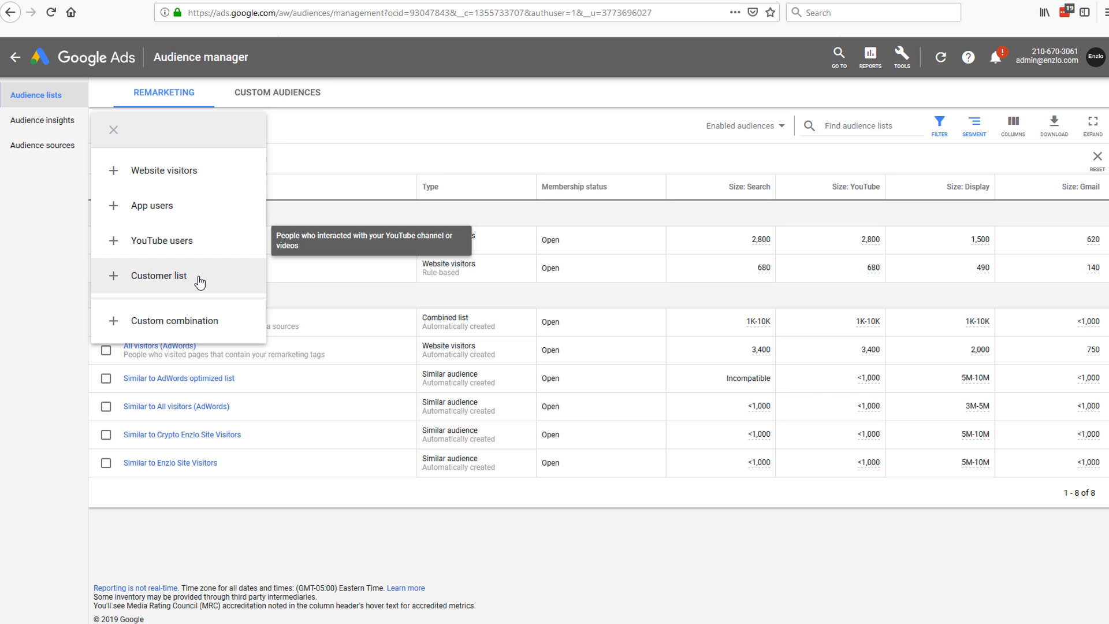
{"action": "left_click", "coordinate": [193, 176]}
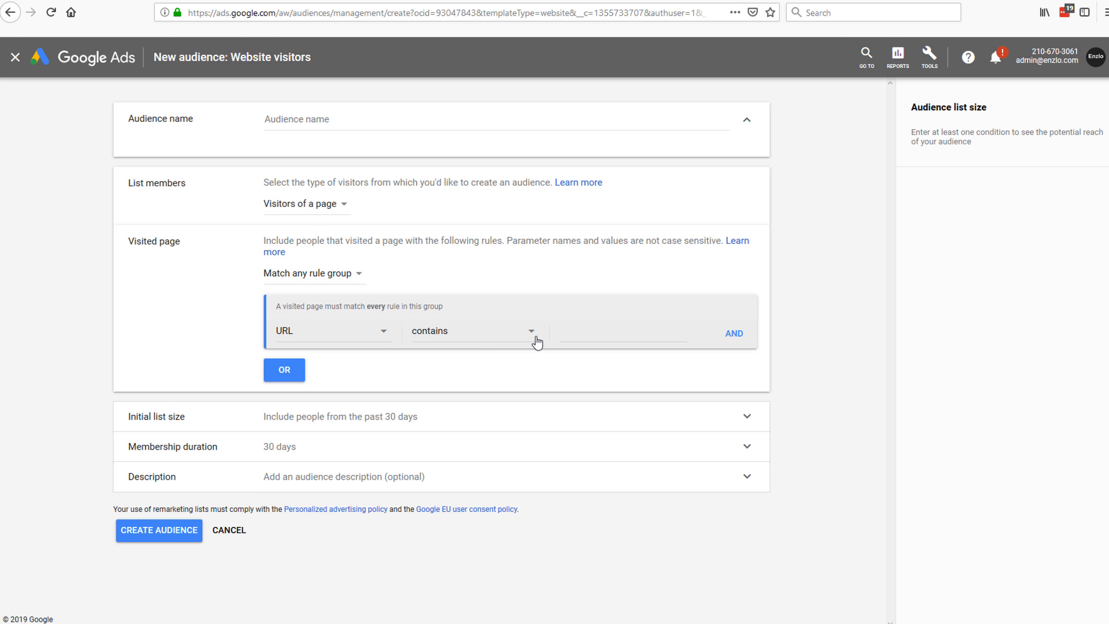
Step: Name the audience 'Whole Site visitors to yourdomain.com' and keep Visitors of a page as members
{"action": "left_click", "coordinate": [310, 121]}
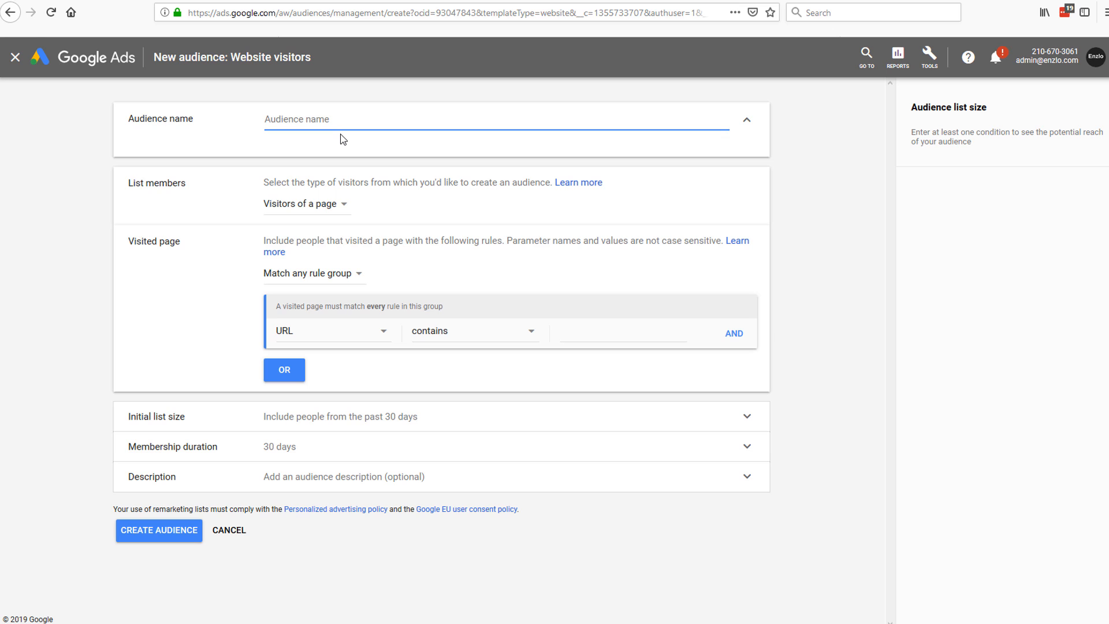
{"action": "type", "text": "Whole Site visitors to your"}
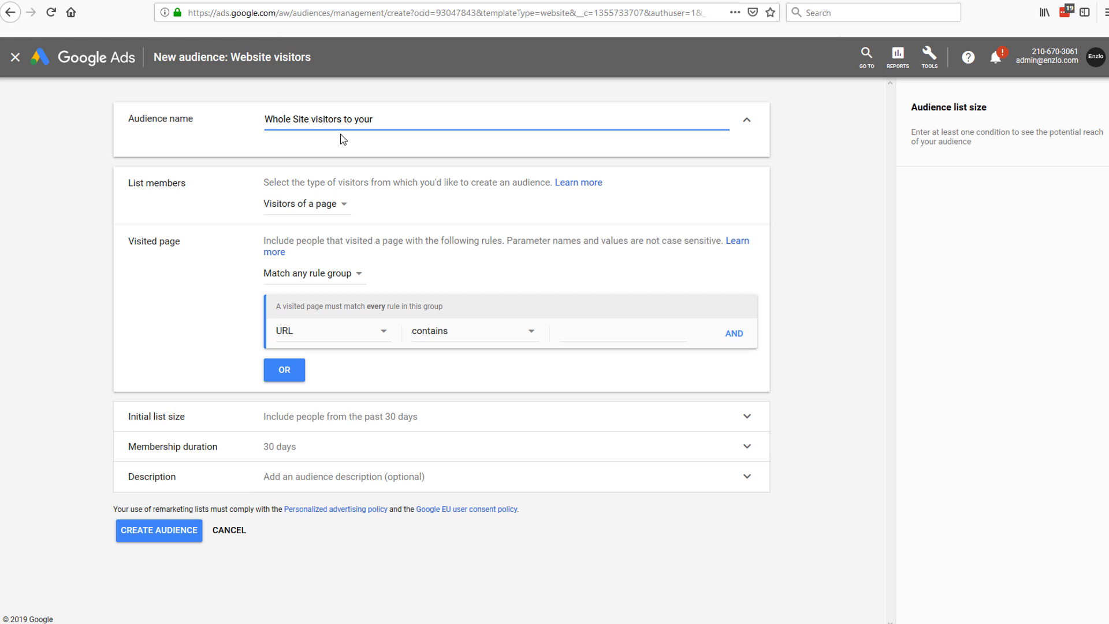
{"action": "type", "text": "domain.com"}
{"action": "left_click", "coordinate": [336, 208]}
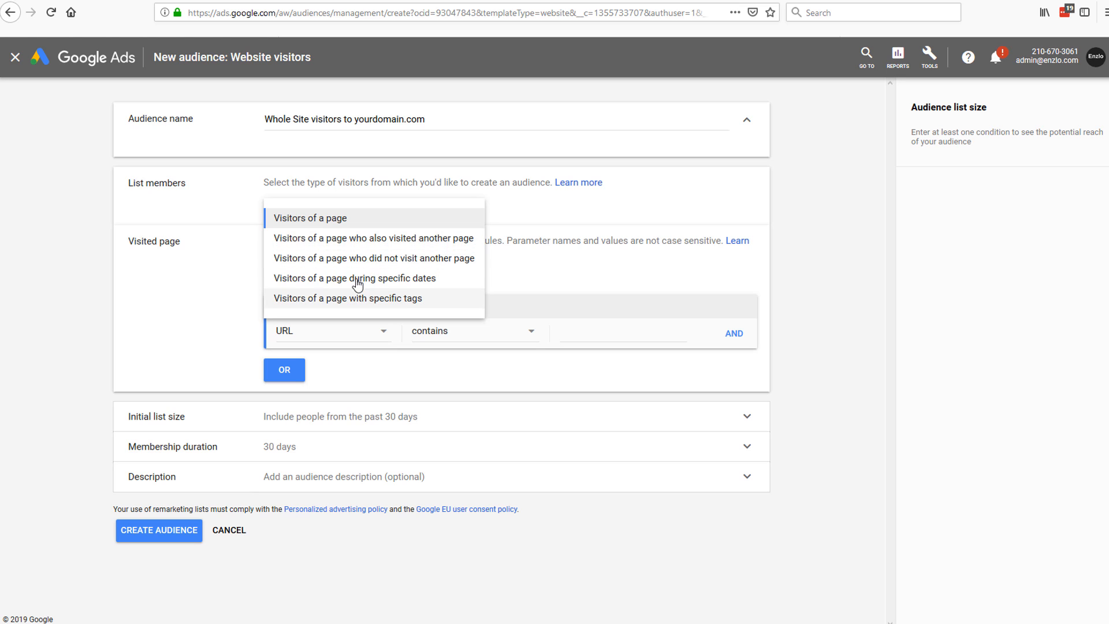
{"action": "left_click", "coordinate": [510, 218]}
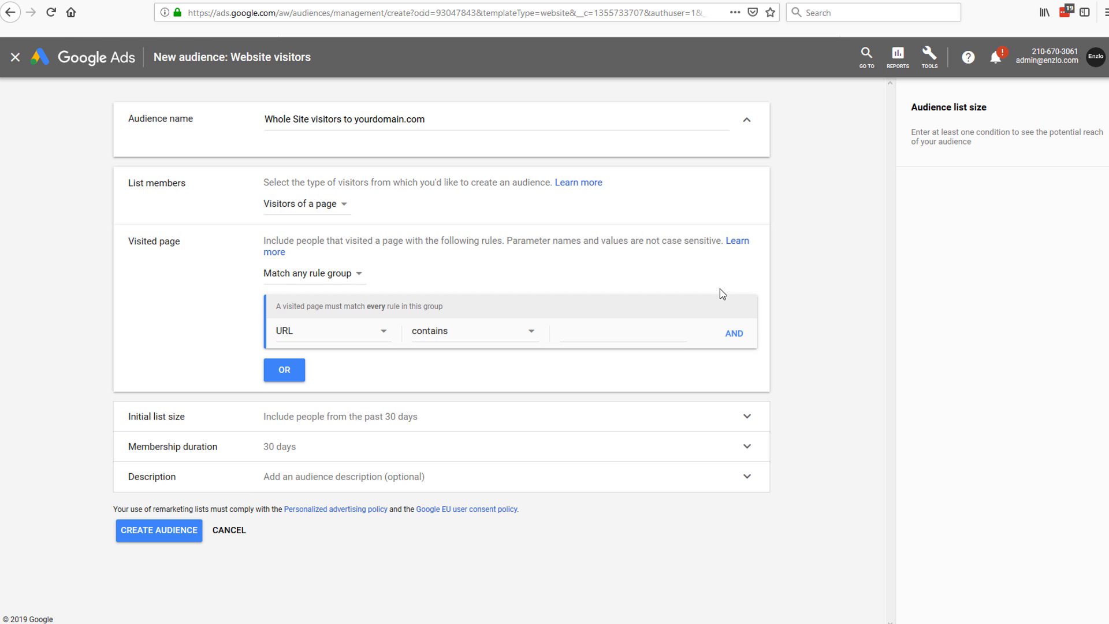
{"action": "left_click", "coordinate": [333, 208]}
{"action": "left_click", "coordinate": [345, 217]}
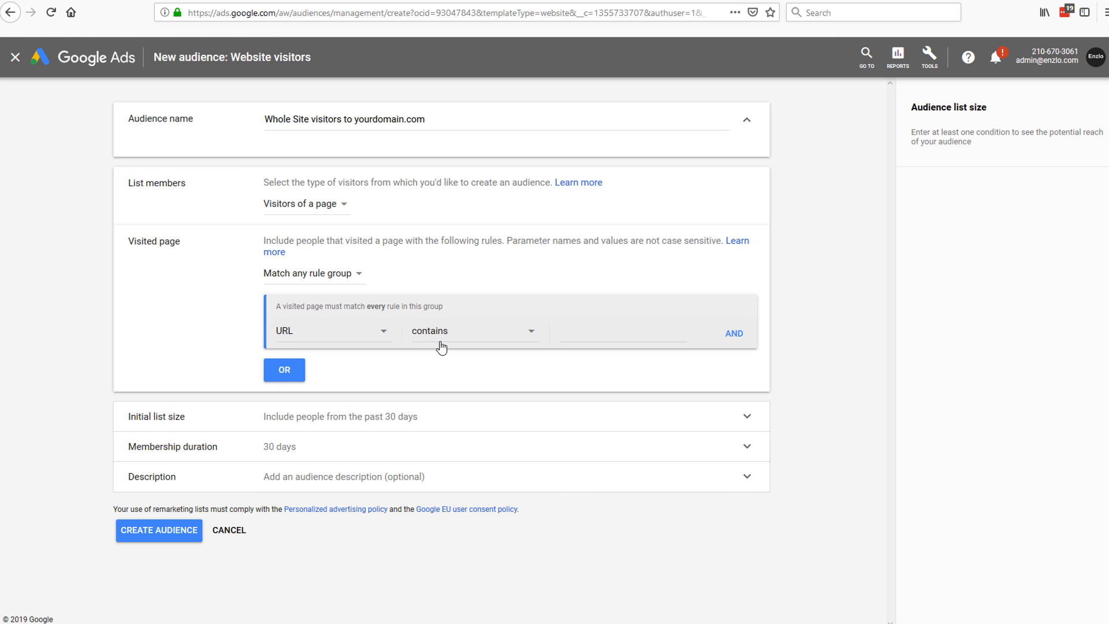
{"action": "left_click_drag", "start_coordinate": [129, 237], "coordinate": [777, 340]}
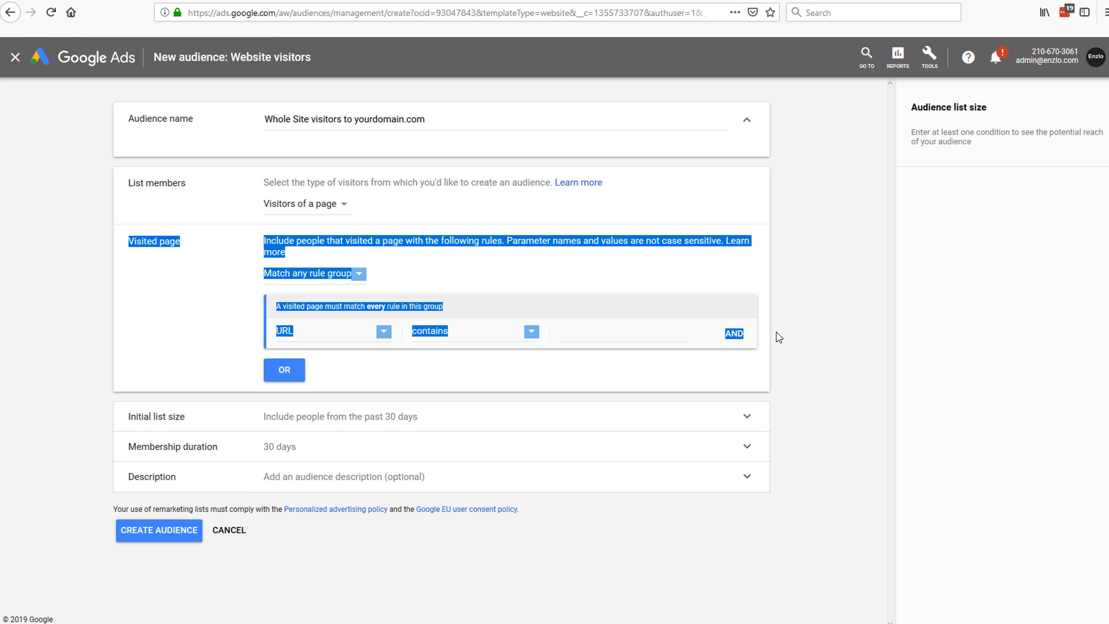
{"action": "left_click", "coordinate": [786, 330]}
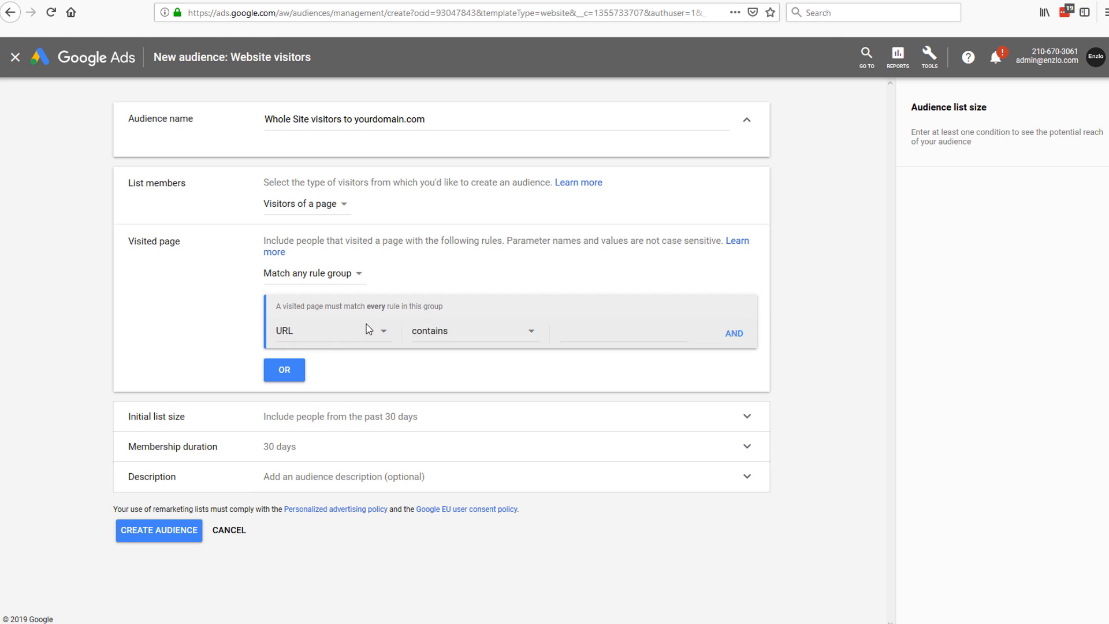
Step: Set the visited page rule to URLs containing crypto.enzlo.com
{"action": "left_click", "coordinate": [601, 333]}
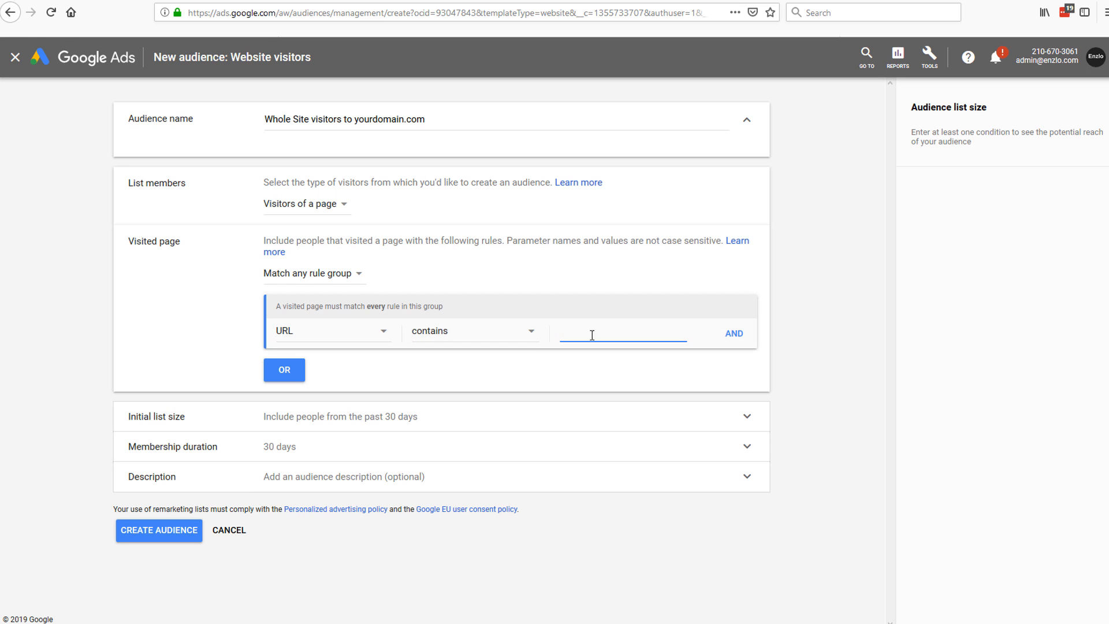
{"action": "type", "text": "youd"}
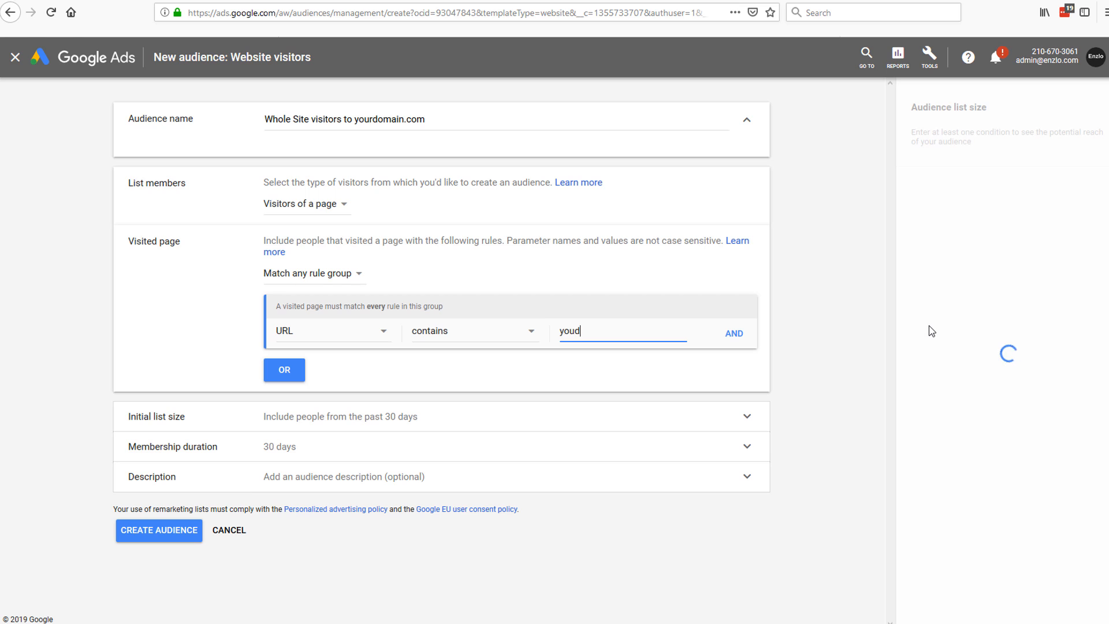
{"action": "key", "text": "BackSpace"}
{"action": "type", "text": "rdomain.com"}
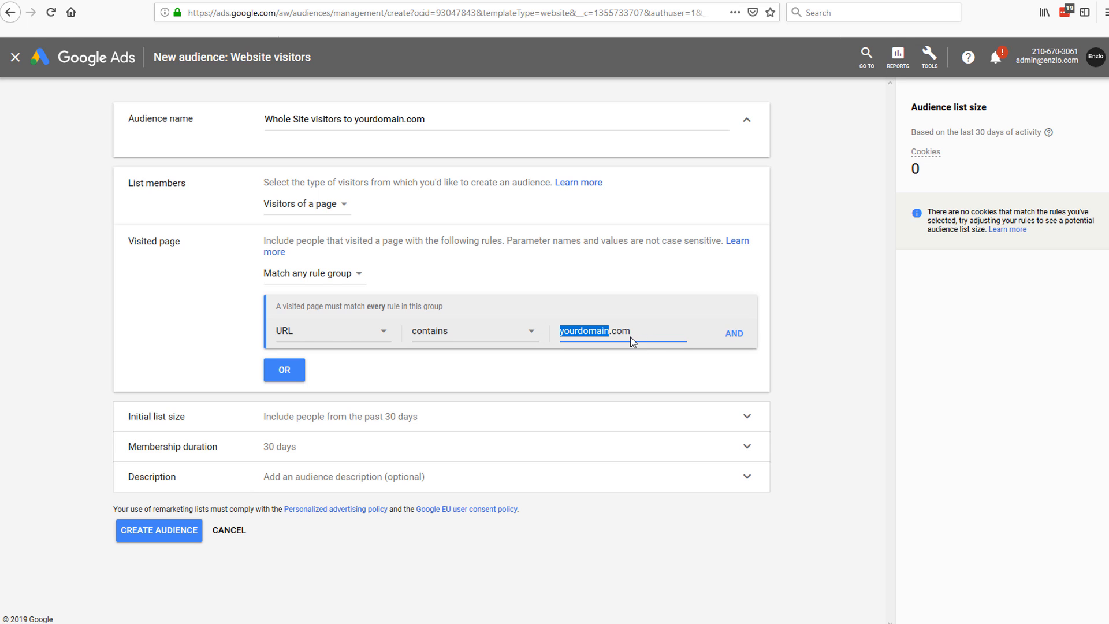
{"action": "type", "text": "enzlo"}
{"action": "key", "text": "Home"}
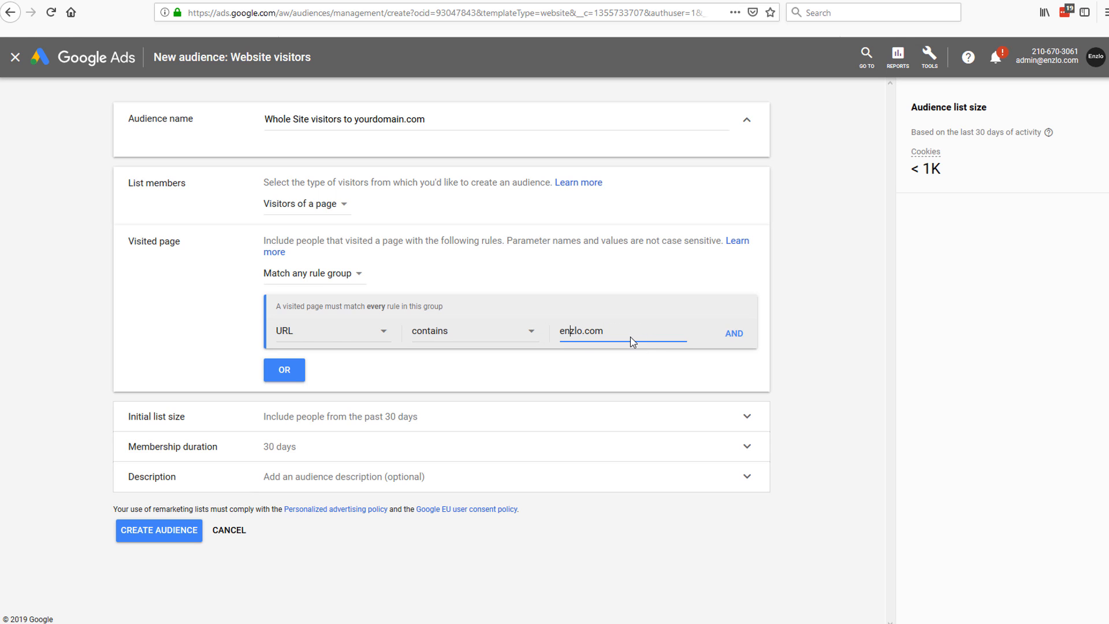
{"action": "type", "text": "cry"}
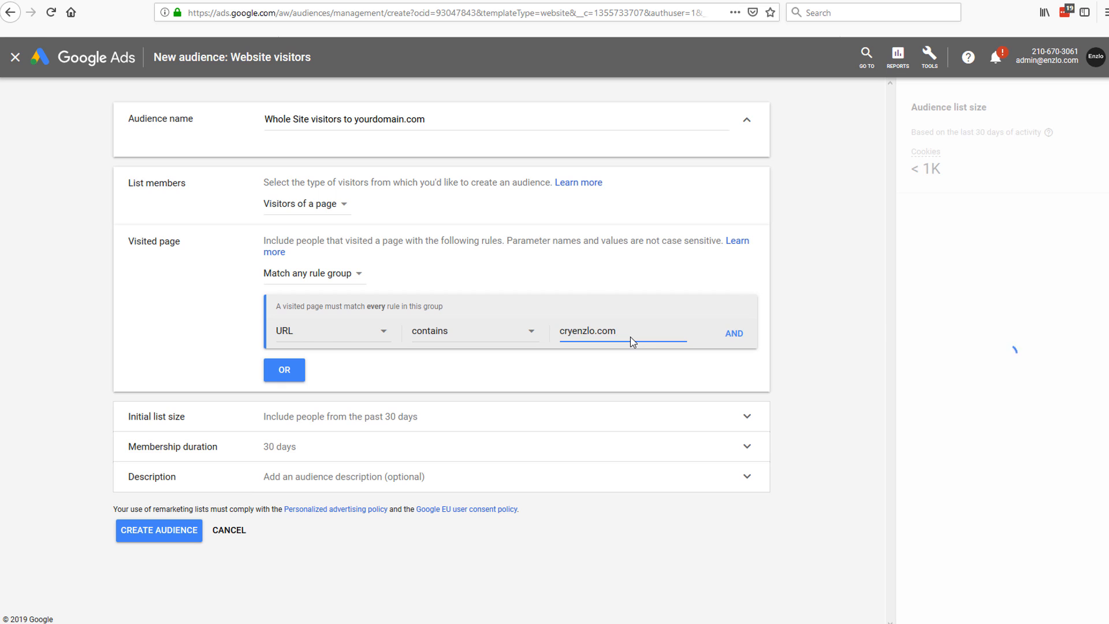
{"action": "type", "text": "pto."}
{"action": "left_click_drag", "start_coordinate": [649, 331], "coordinate": [526, 336]}
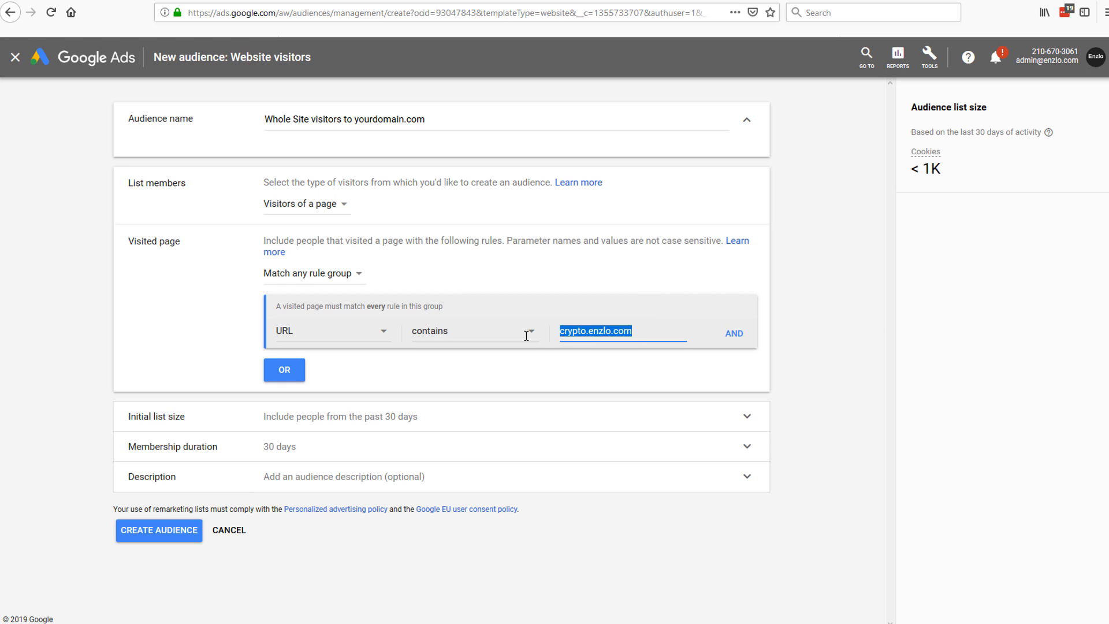
{"action": "left_click", "coordinate": [579, 334]}
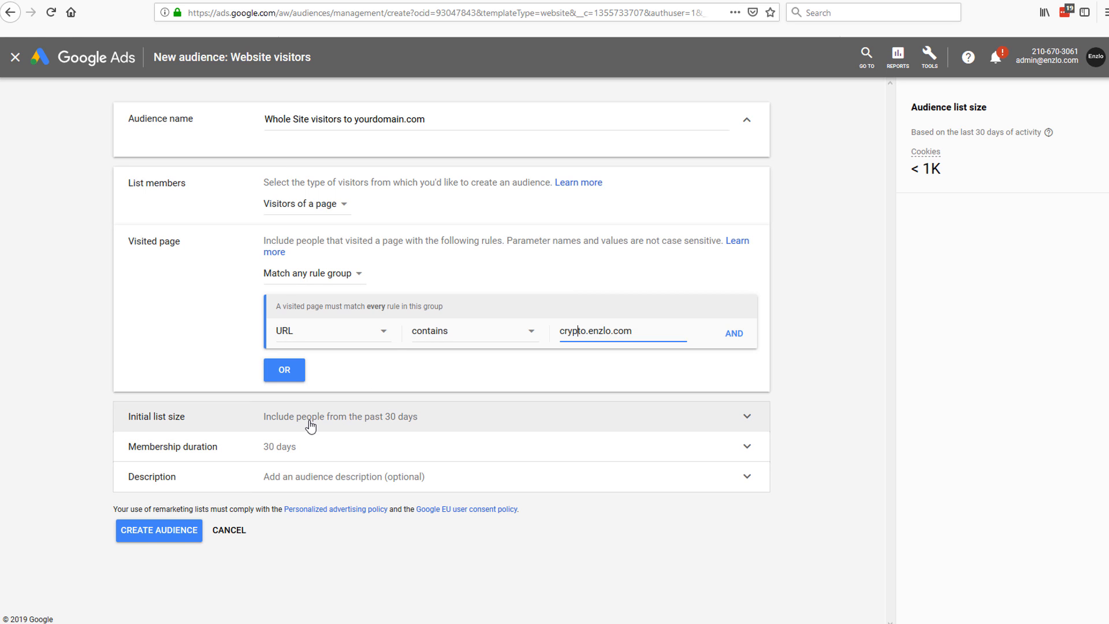
Step: Keep Initial list size on 'Include people from the past 30 days' instead of an empty list
{"action": "left_click", "coordinate": [129, 423]}
{"action": "left_click_drag", "start_coordinate": [129, 424], "coordinate": [198, 424]}
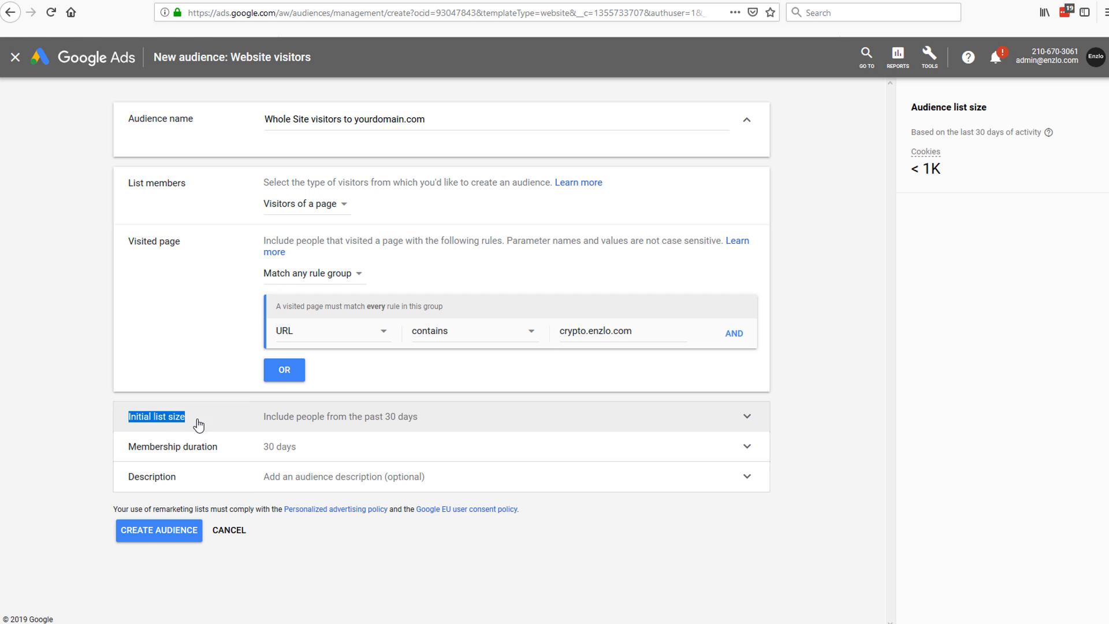
{"action": "left_click", "coordinate": [370, 424]}
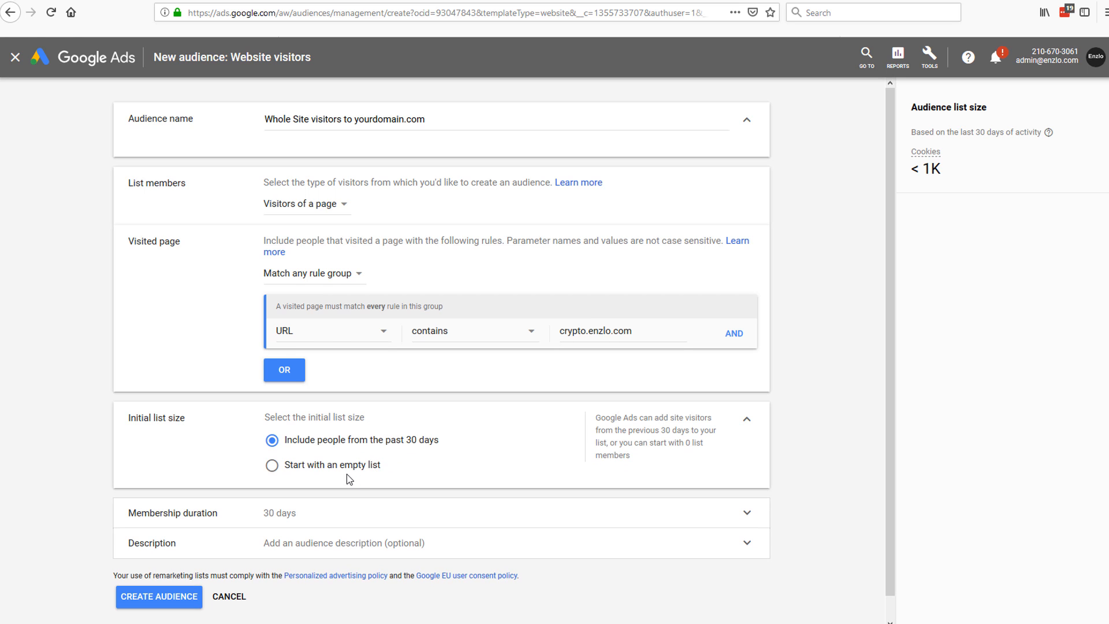
{"action": "left_click", "coordinate": [290, 464]}
{"action": "left_click", "coordinate": [417, 442]}
{"action": "left_click_drag", "start_coordinate": [445, 441], "coordinate": [310, 441]}
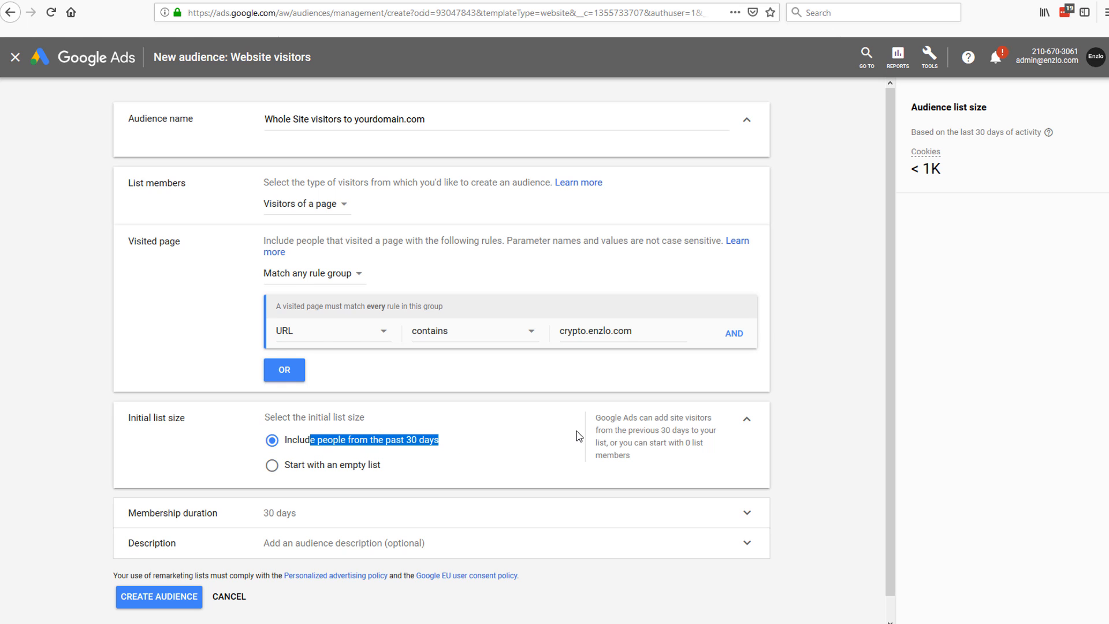
{"action": "left_click", "coordinate": [449, 442]}
{"action": "left_click_drag", "start_coordinate": [471, 440], "coordinate": [271, 443]}
{"action": "left_click", "coordinate": [272, 441]}
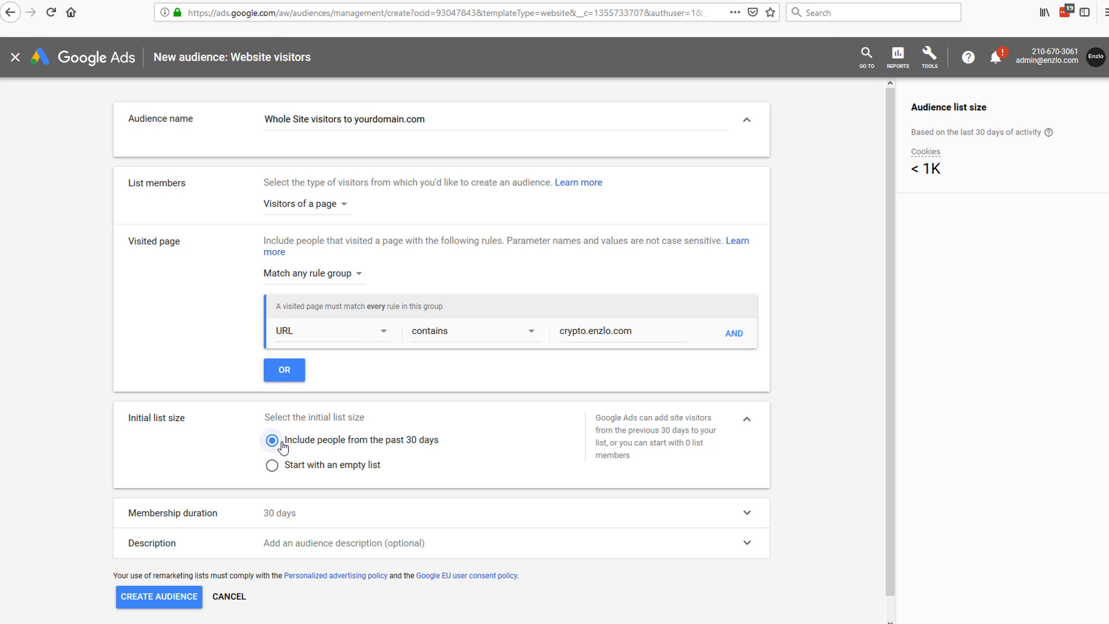
{"action": "scroll", "coordinate": [513, 450], "scroll_direction": "down", "scroll_amount": 1}
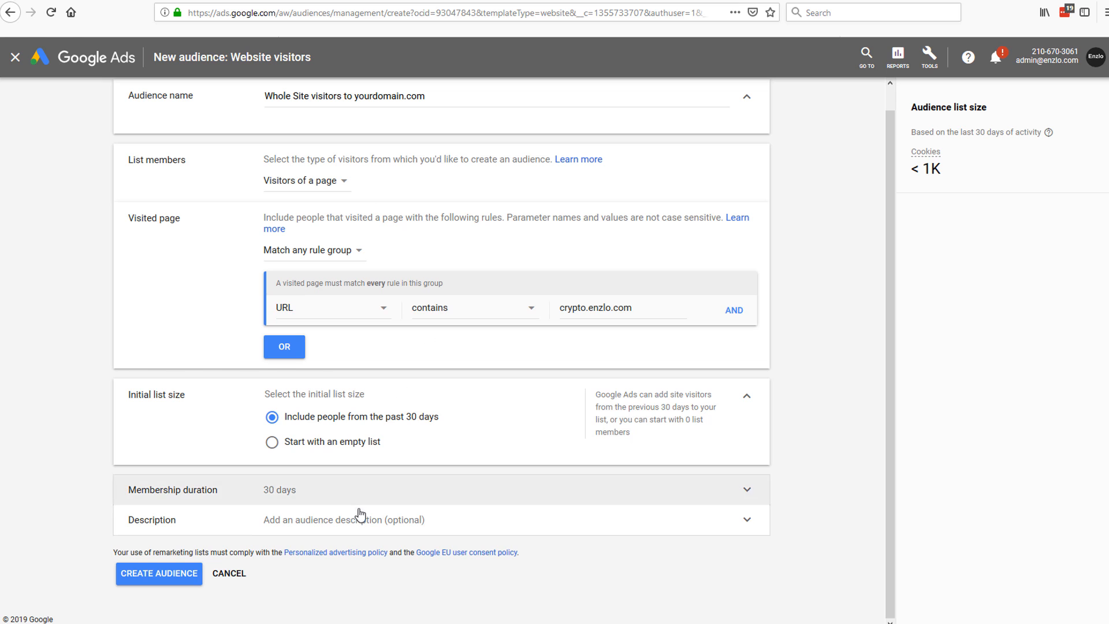
Step: Change the membership duration from 30 days to 540 days
{"action": "left_click", "coordinate": [750, 491]}
{"action": "left_click_drag", "start_coordinate": [284, 519], "coordinate": [253, 518]}
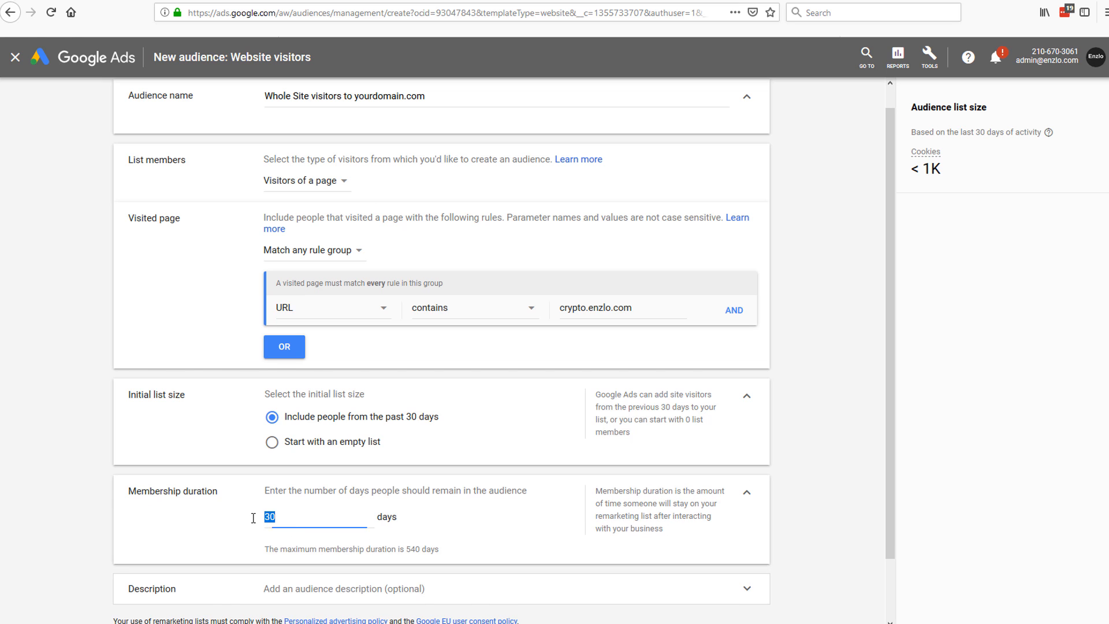
{"action": "type", "text": "5"}
{"action": "type", "text": "0"}
{"action": "left_click_drag", "start_coordinate": [299, 517], "coordinate": [224, 519]}
{"action": "type", "text": "540"}
{"action": "left_click", "coordinate": [445, 515]}
{"action": "scroll", "coordinate": [462, 525], "scroll_direction": "down", "scroll_amount": 2}
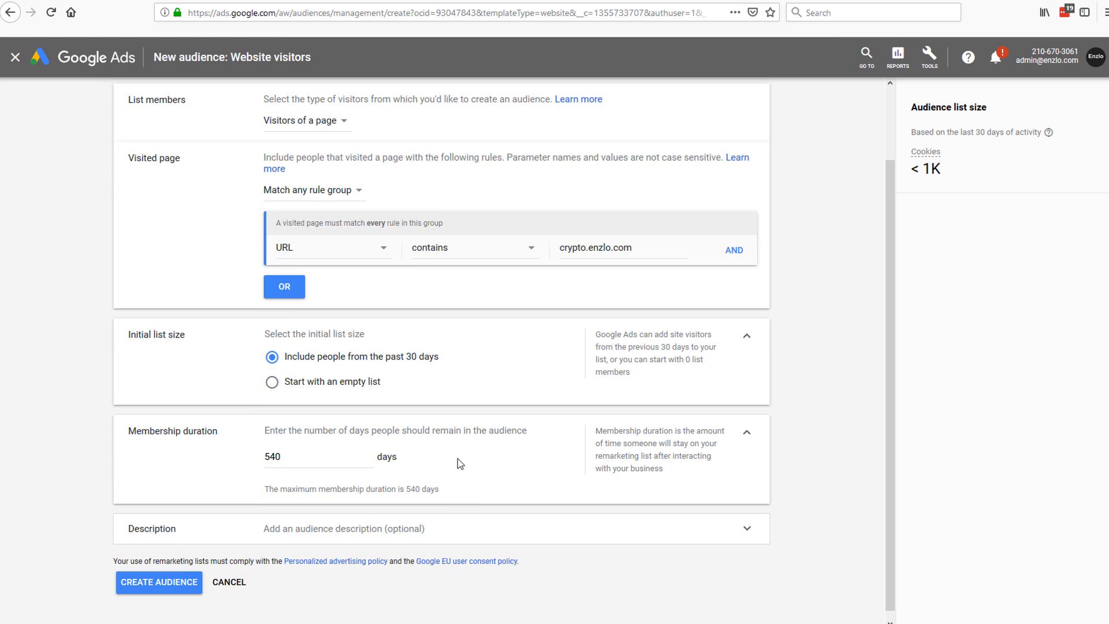
{"action": "left_click_drag", "start_coordinate": [263, 429], "coordinate": [365, 448]}
{"action": "left_click", "coordinate": [478, 427]}
{"action": "left_click", "coordinate": [427, 460]}
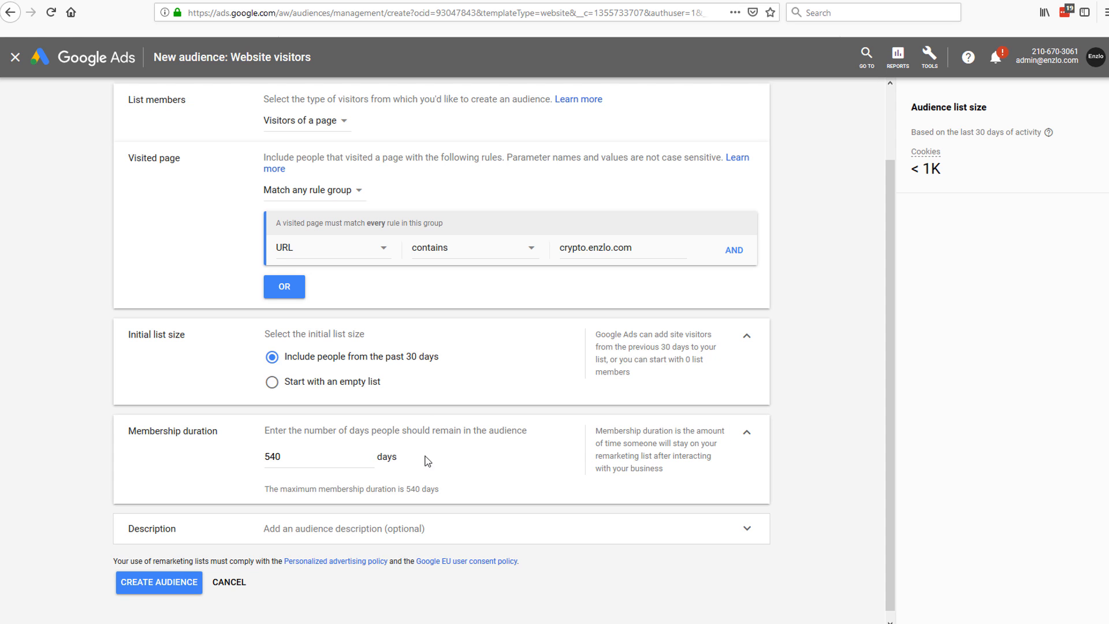
{"action": "left_click_drag", "start_coordinate": [274, 455], "coordinate": [284, 457]}
{"action": "left_click", "coordinate": [270, 457]}
{"action": "left_click", "coordinate": [259, 458]}
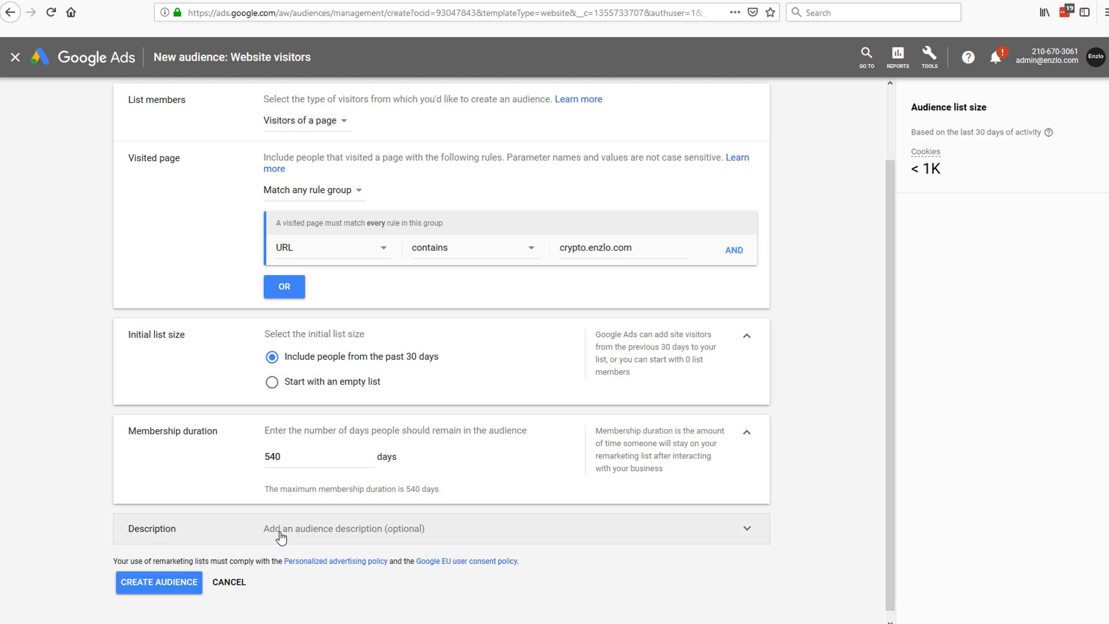
Step: Enter the description 'anyone that ever visited yourdomain.com in past 540 days'
{"action": "left_click", "coordinate": [281, 537]}
{"action": "scroll", "coordinate": [409, 529], "scroll_direction": "down", "scroll_amount": 1}
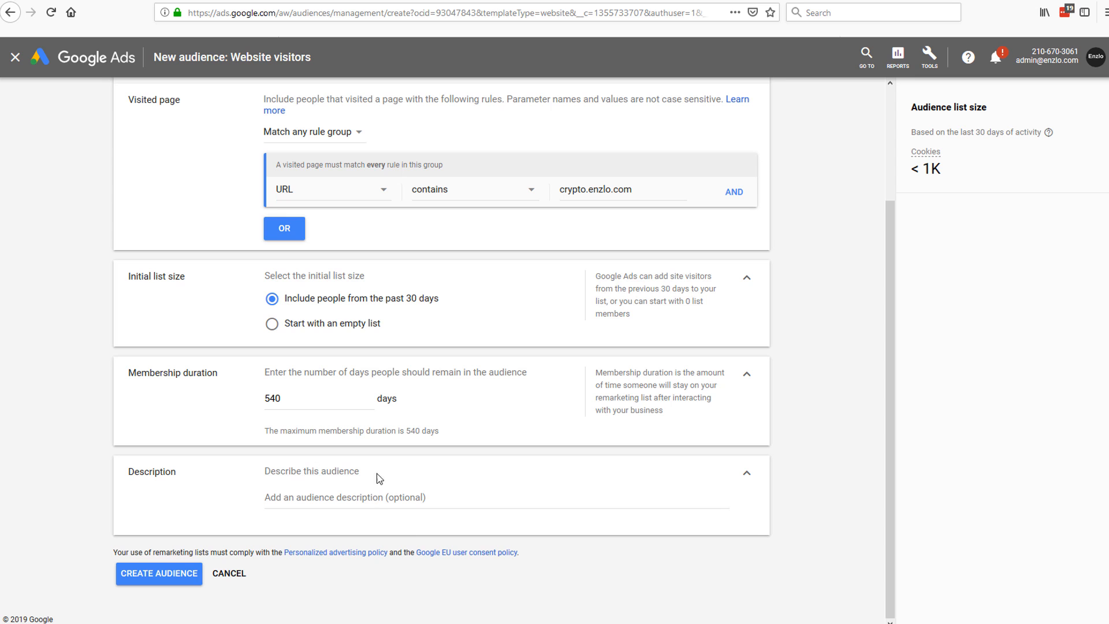
{"action": "left_click", "coordinate": [323, 498]}
{"action": "scroll", "coordinate": [324, 495], "scroll_direction": "up", "scroll_amount": 1}
{"action": "scroll", "coordinate": [309, 492], "scroll_direction": "down", "scroll_amount": 1}
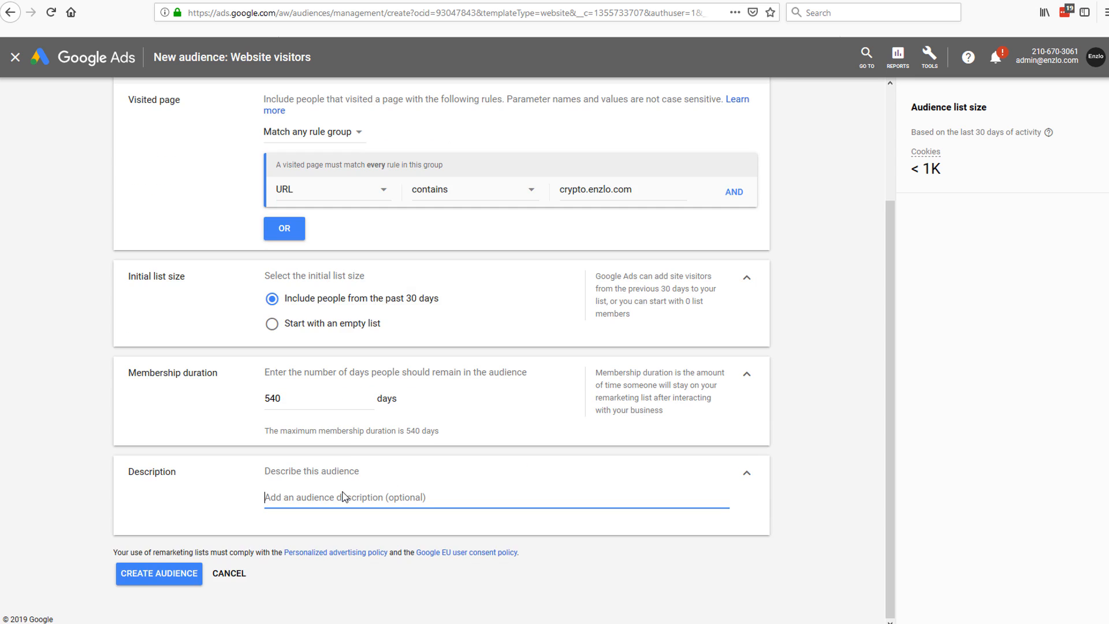
{"action": "scroll", "coordinate": [335, 497], "scroll_direction": "up", "scroll_amount": 2}
{"action": "scroll", "coordinate": [350, 503], "scroll_direction": "down", "scroll_amount": 2}
{"action": "scroll", "coordinate": [344, 505], "scroll_direction": "up", "scroll_amount": 2}
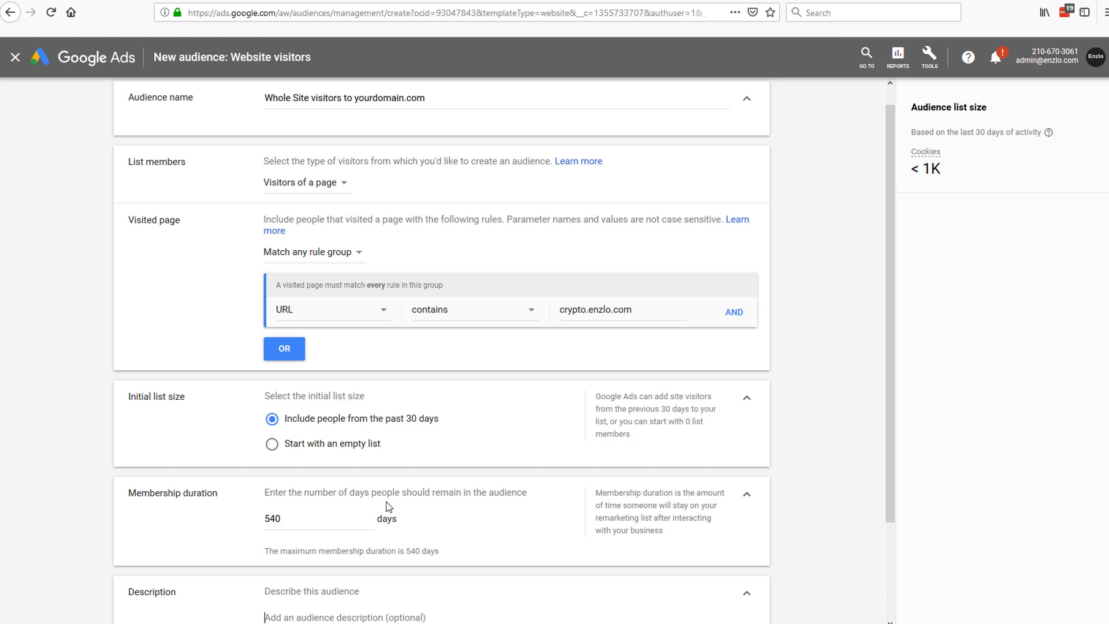
{"action": "scroll", "coordinate": [383, 504], "scroll_direction": "down", "scroll_amount": 2}
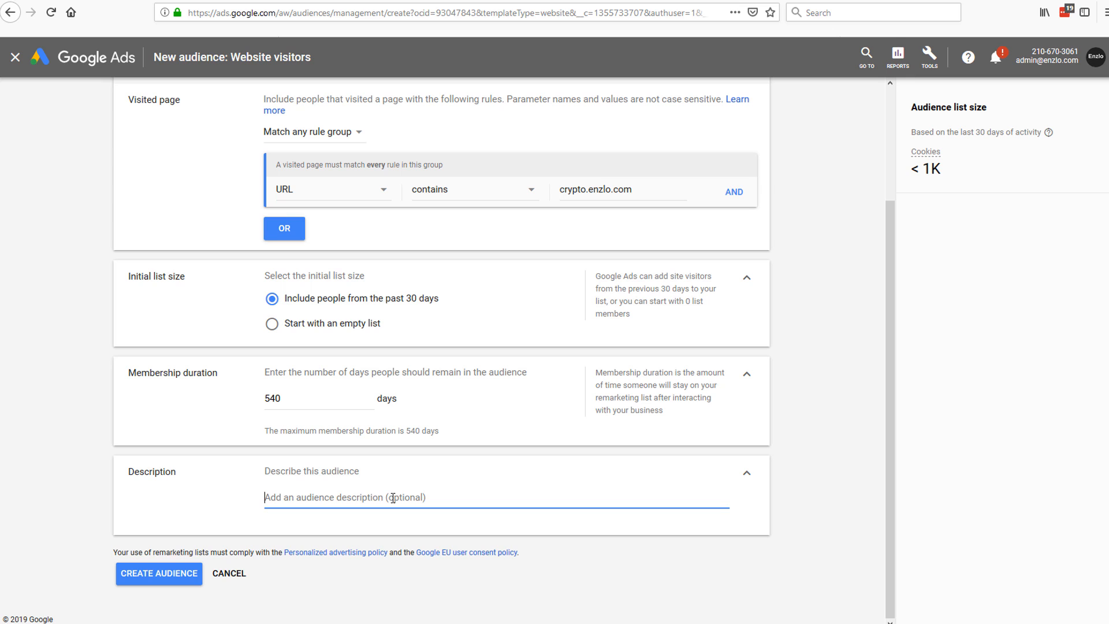
{"action": "type", "text": "anyone that ever visited"}
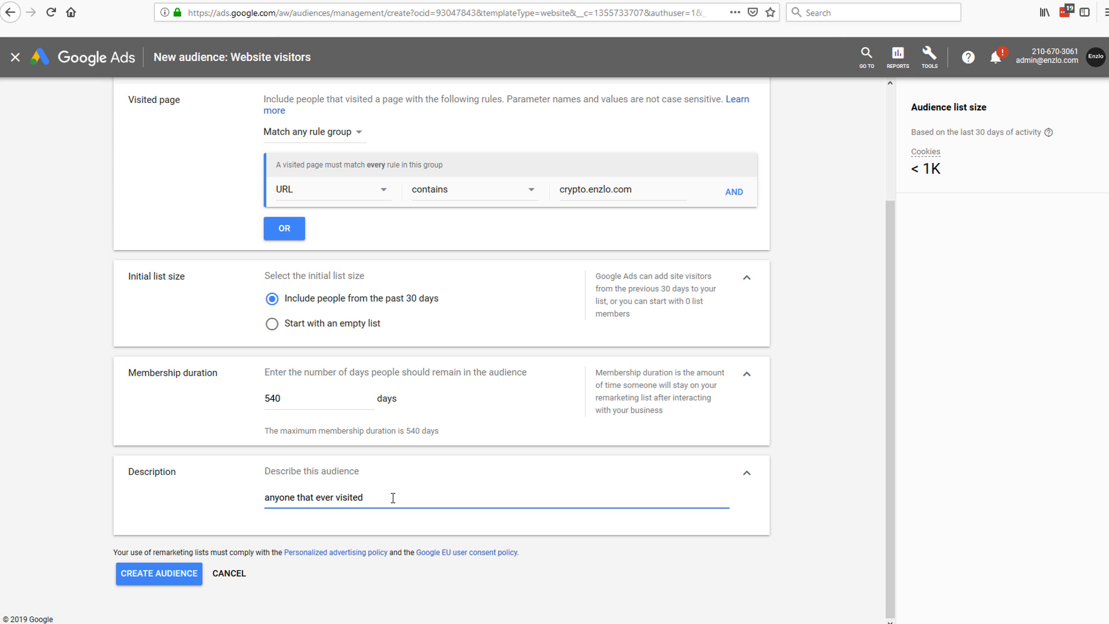
{"action": "type", "text": "yourdomain.com in past 540 days"}
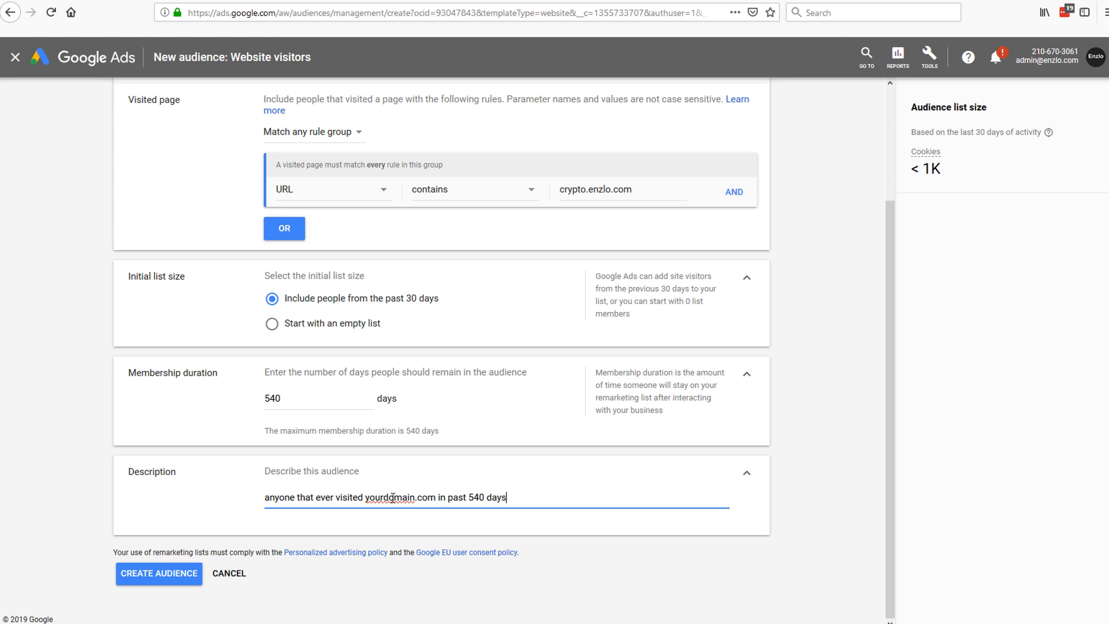
{"action": "left_click", "coordinate": [454, 516]}
Step: Review the completed audience form, highlighting the description text
{"action": "scroll", "coordinate": [485, 525], "scroll_direction": "up", "scroll_amount": 1}
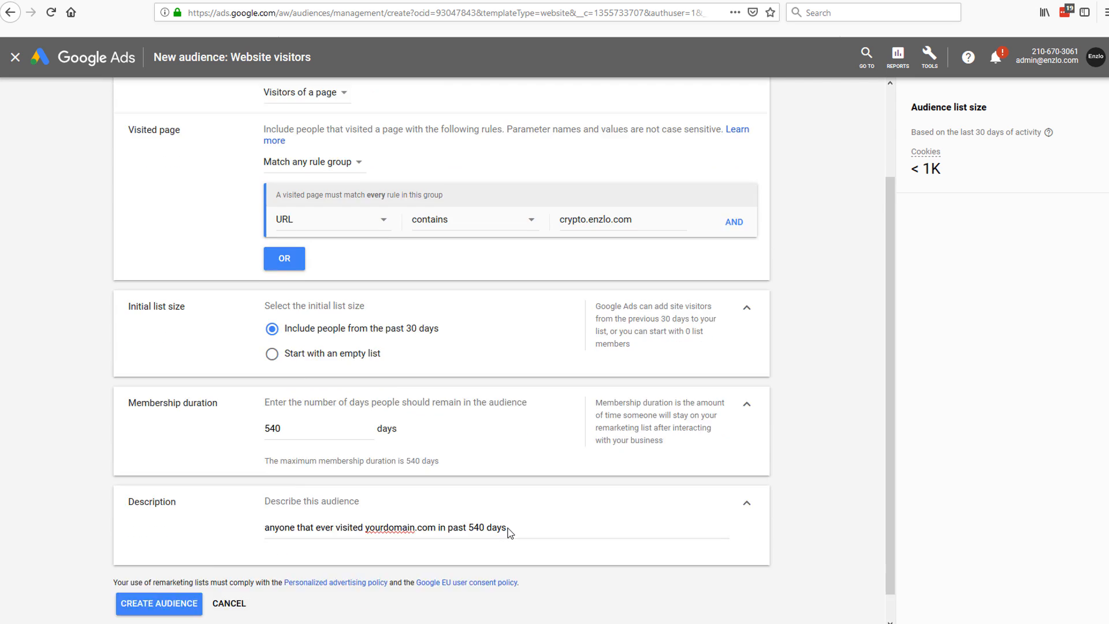
{"action": "left_click_drag", "start_coordinate": [535, 558], "coordinate": [263, 557]}
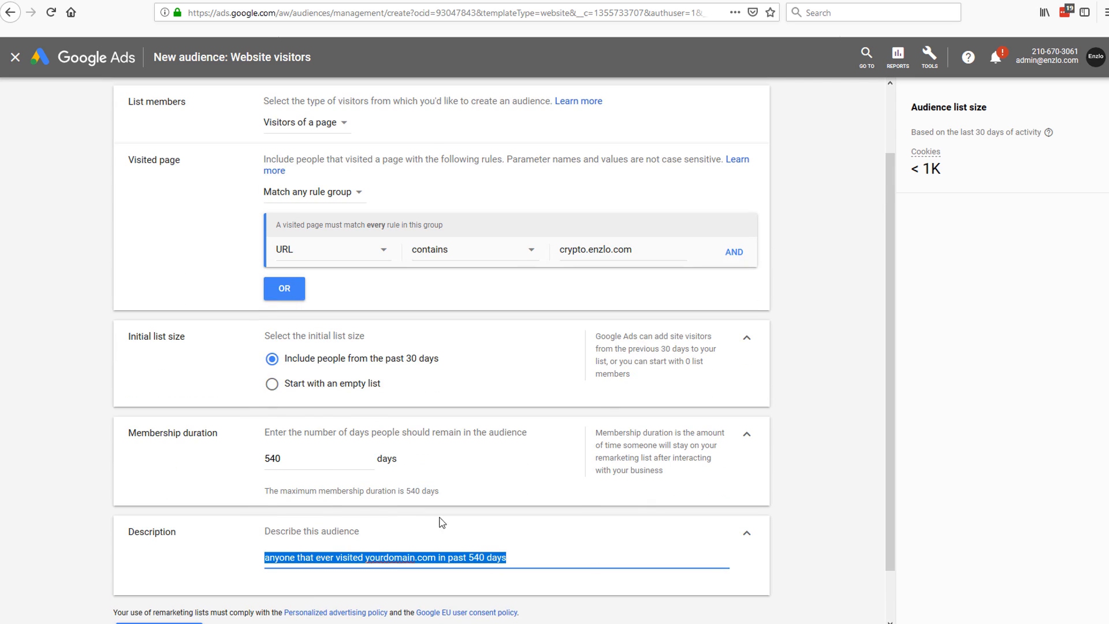
{"action": "scroll", "coordinate": [444, 523], "scroll_direction": "up", "scroll_amount": 2}
{"action": "scroll", "coordinate": [494, 481], "scroll_direction": "down", "scroll_amount": 1}
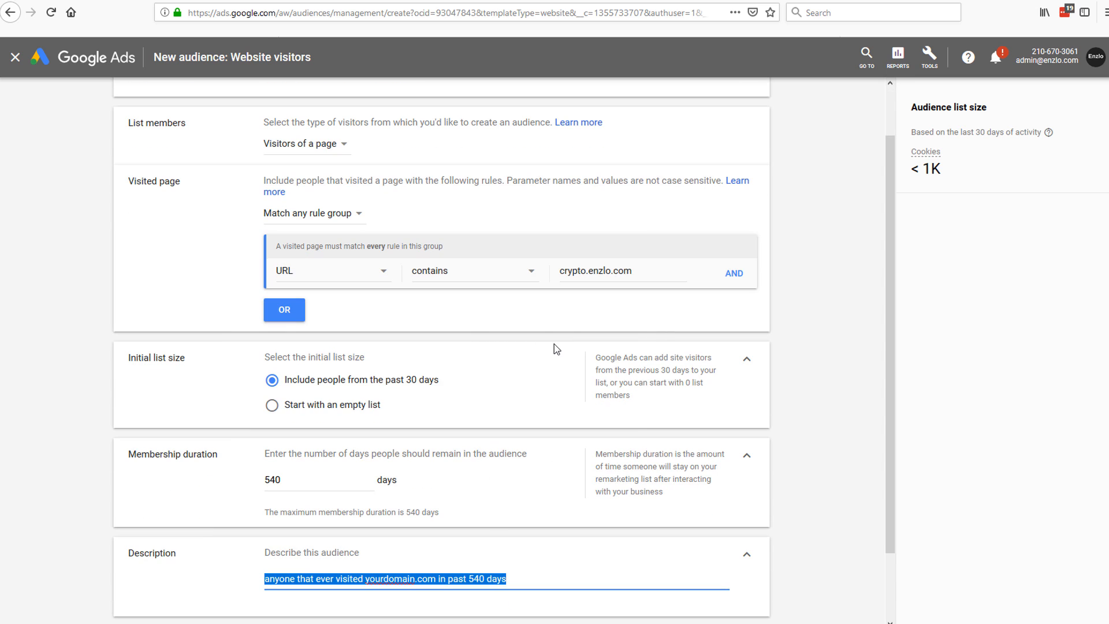
{"action": "scroll", "coordinate": [560, 347], "scroll_direction": "up", "scroll_amount": 1}
{"action": "scroll", "coordinate": [564, 346], "scroll_direction": "down", "scroll_amount": 2}
{"action": "scroll", "coordinate": [564, 349], "scroll_direction": "up", "scroll_amount": 2}
{"action": "scroll", "coordinate": [566, 351], "scroll_direction": "down", "scroll_amount": 1}
{"action": "scroll", "coordinate": [566, 351], "scroll_direction": "up", "scroll_amount": 1}
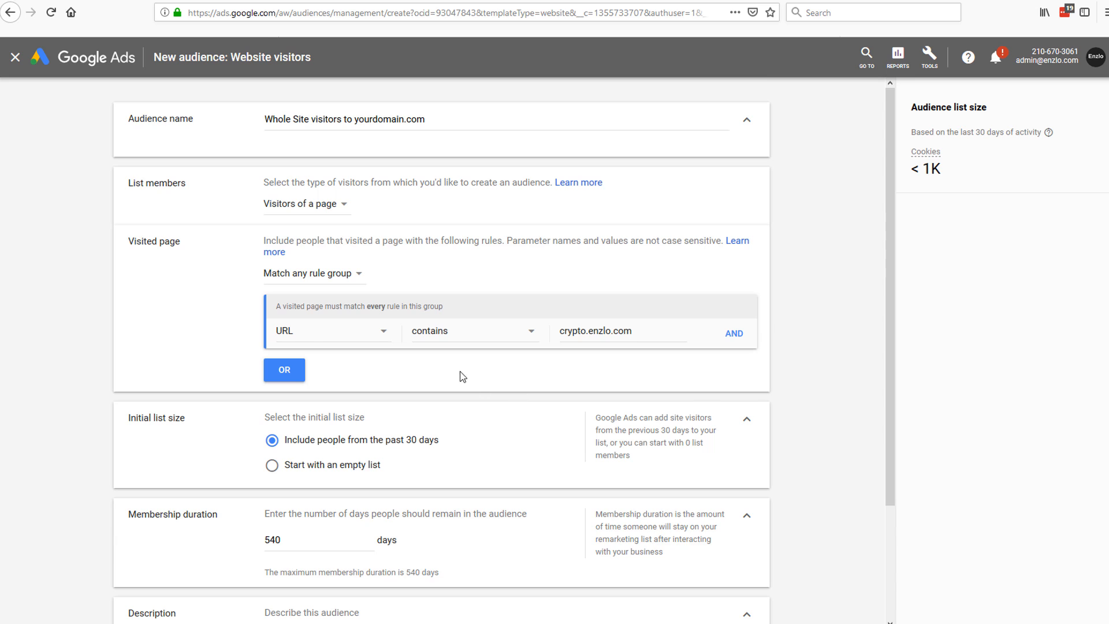
{"action": "scroll", "coordinate": [462, 376], "scroll_direction": "down", "scroll_amount": 2}
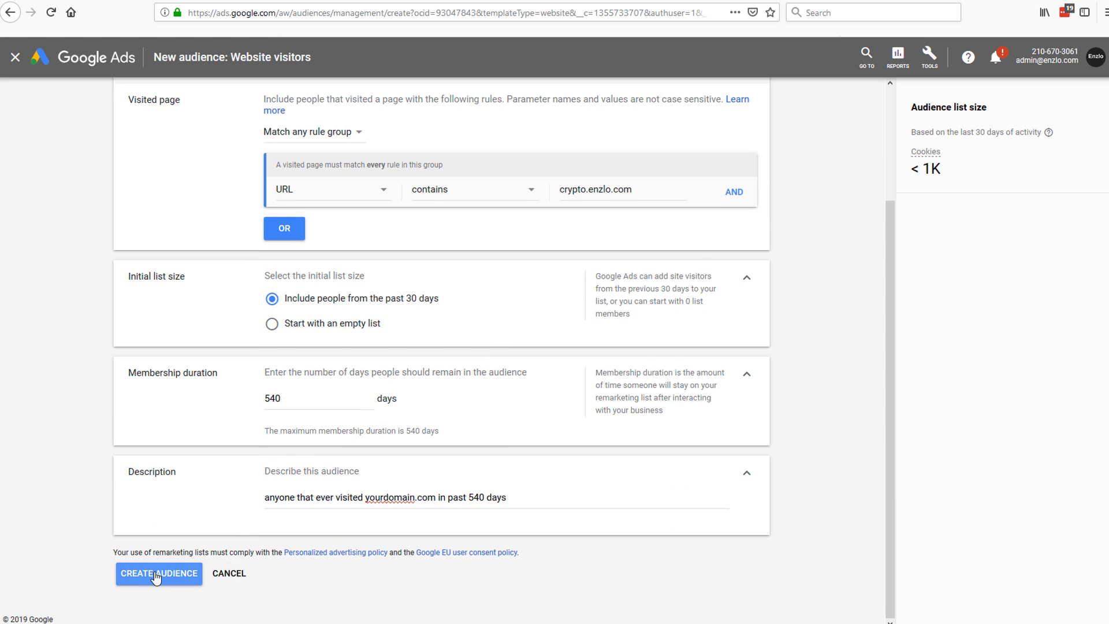
Step: Create the audience and check its new row, with sizes still populating
{"action": "left_click", "coordinate": [156, 574]}
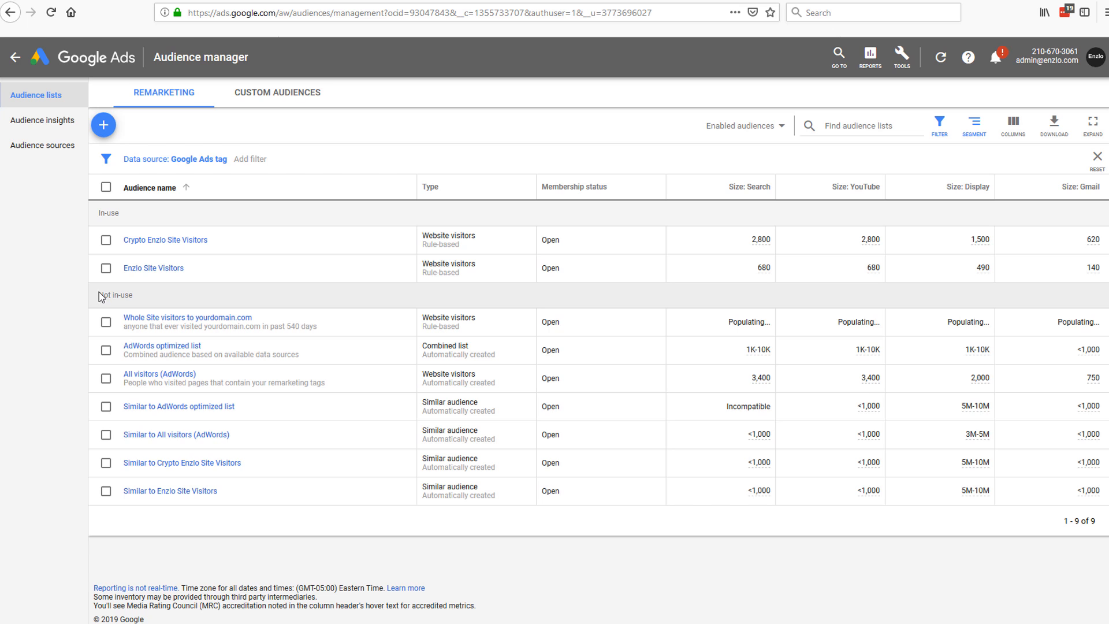
{"action": "left_click_drag", "start_coordinate": [106, 296], "coordinate": [1106, 328]}
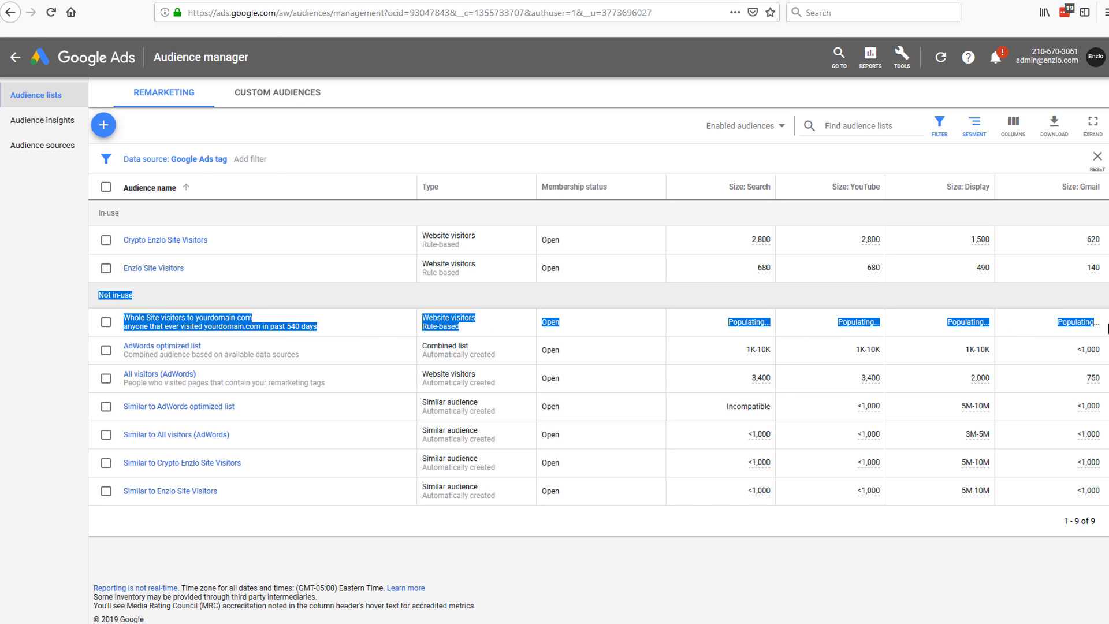
{"action": "left_click", "coordinate": [748, 325]}
{"action": "left_click_drag", "start_coordinate": [731, 327], "coordinate": [1106, 325]}
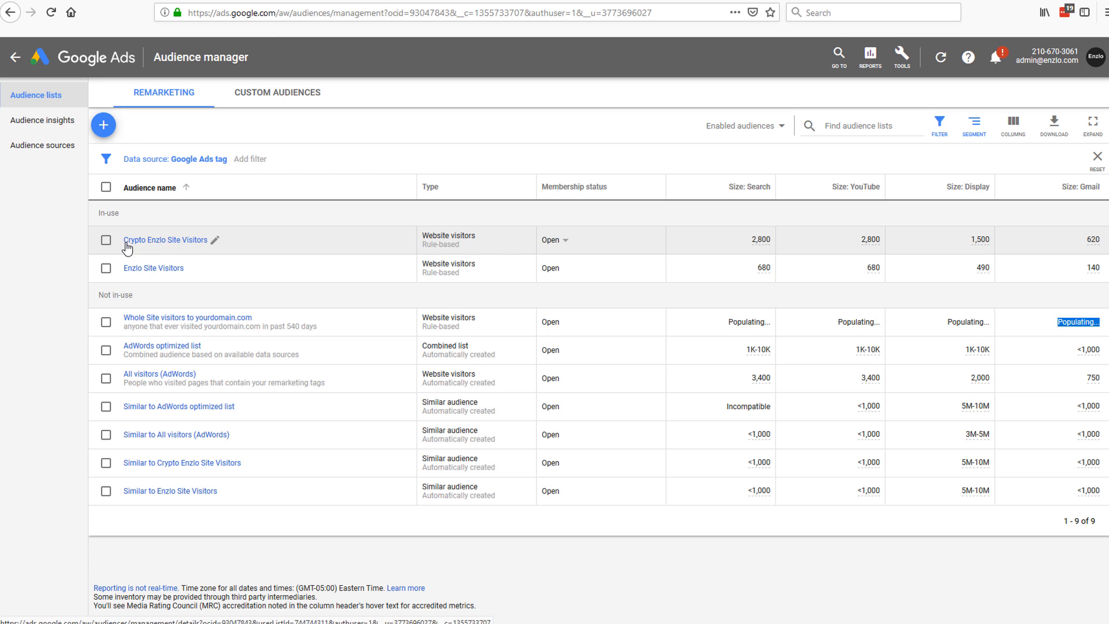
Step: Browse the crypto.enzlo.com homepage and portfolio results in a new tab
{"action": "left_click", "coordinate": [318, 0]}
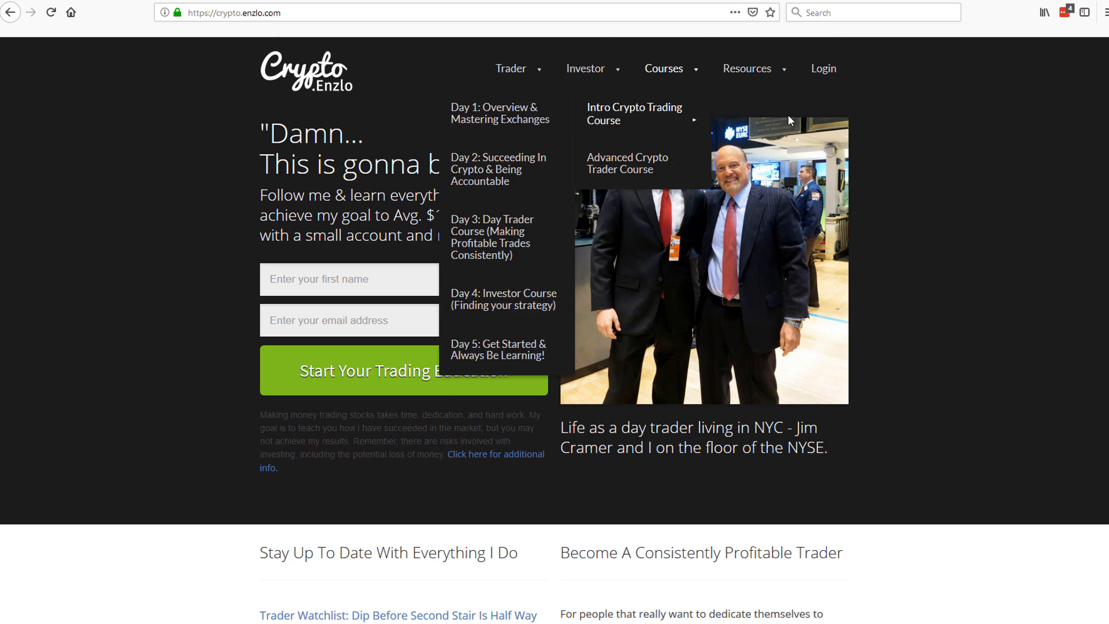
{"action": "scroll", "coordinate": [926, 219], "scroll_direction": "down", "scroll_amount": 4}
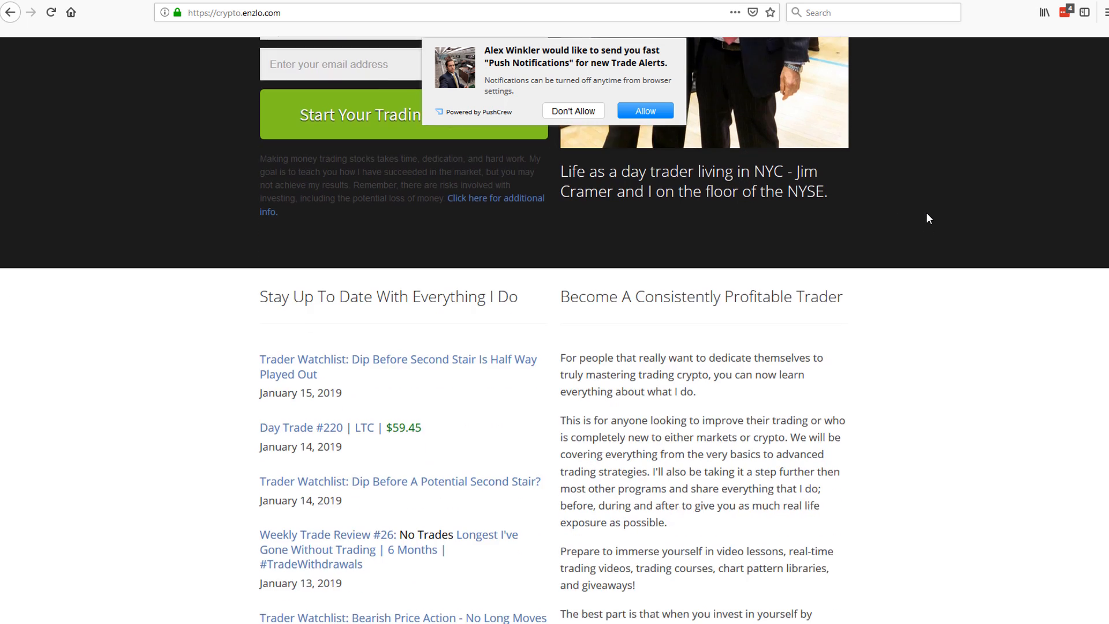
{"action": "scroll", "coordinate": [928, 310], "scroll_direction": "up", "scroll_amount": 4}
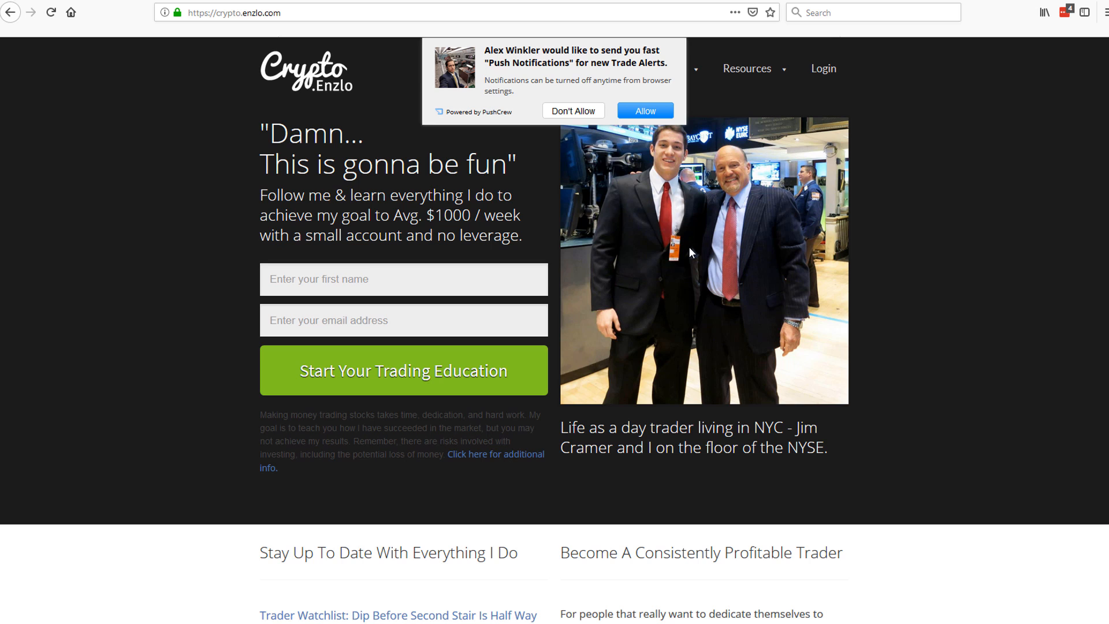
{"action": "scroll", "coordinate": [688, 247], "scroll_direction": "down", "scroll_amount": 2}
{"action": "scroll", "coordinate": [688, 249], "scroll_direction": "up", "scroll_amount": 2}
{"action": "scroll", "coordinate": [688, 273], "scroll_direction": "down", "scroll_amount": 9}
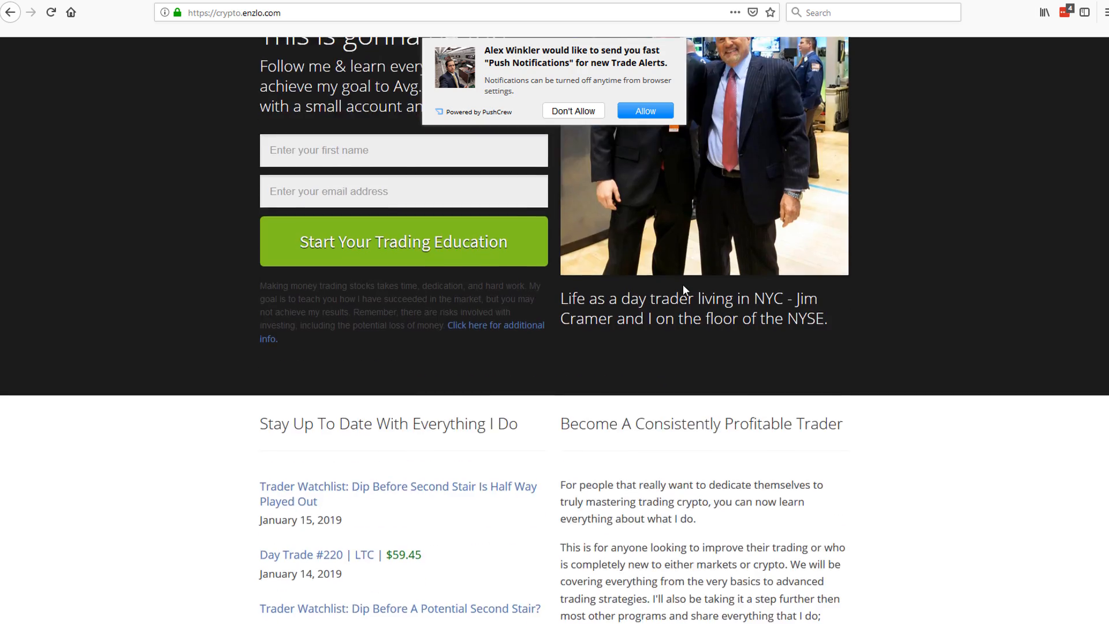
{"action": "scroll", "coordinate": [683, 287], "scroll_direction": "down", "scroll_amount": 20}
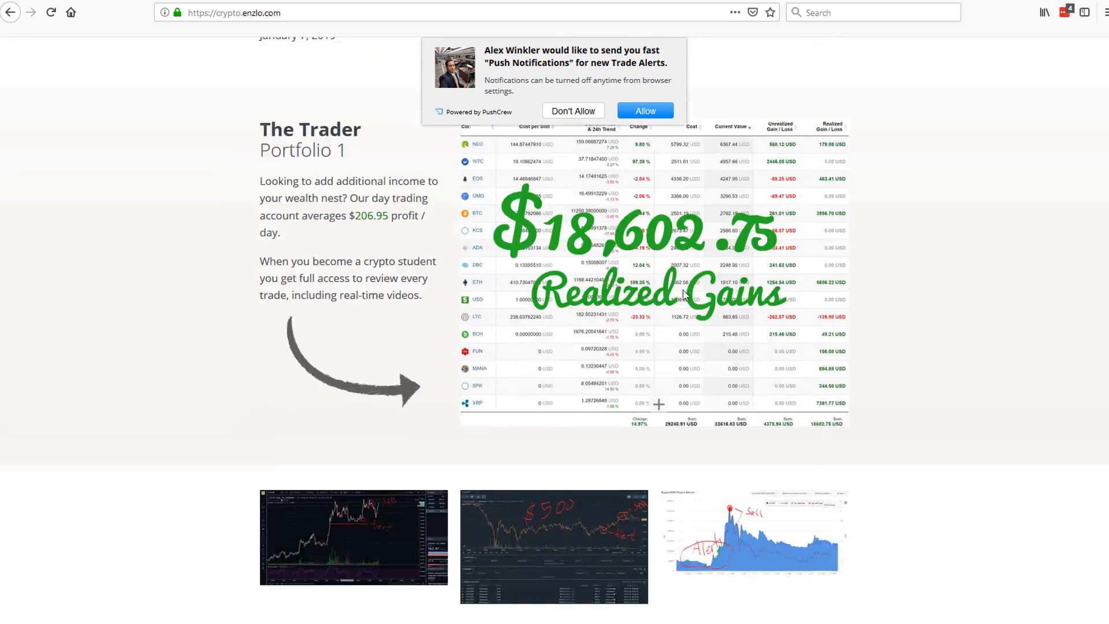
{"action": "scroll", "coordinate": [683, 295], "scroll_direction": "up", "scroll_amount": 20}
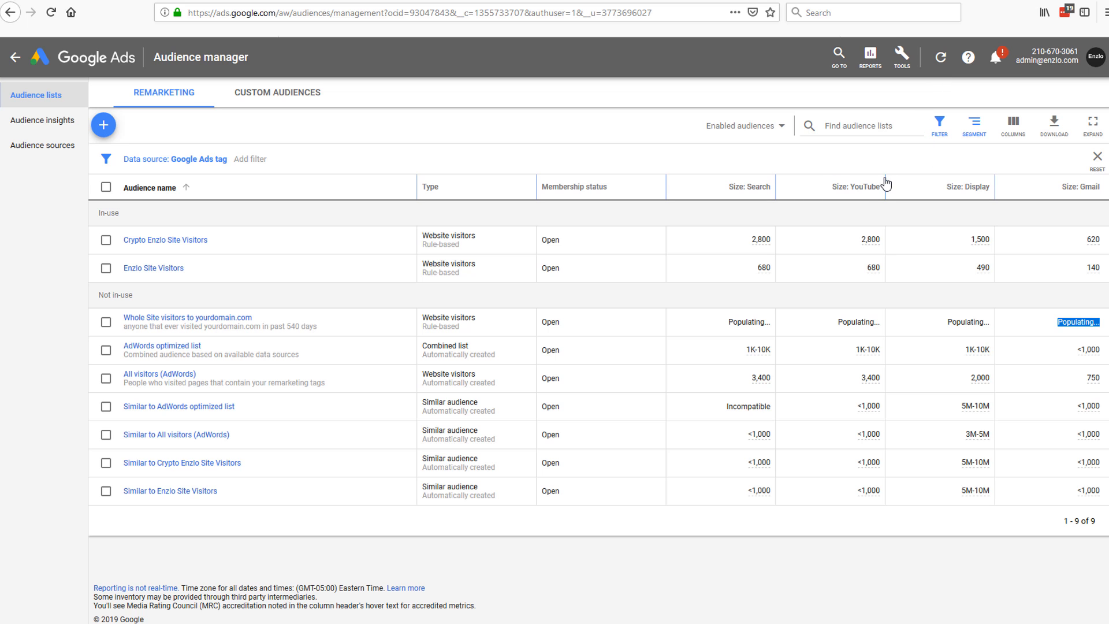
Step: Go back to the account overview and bring up the Campaigns list showing all three campaigns
{"action": "left_click", "coordinate": [93, 58]}
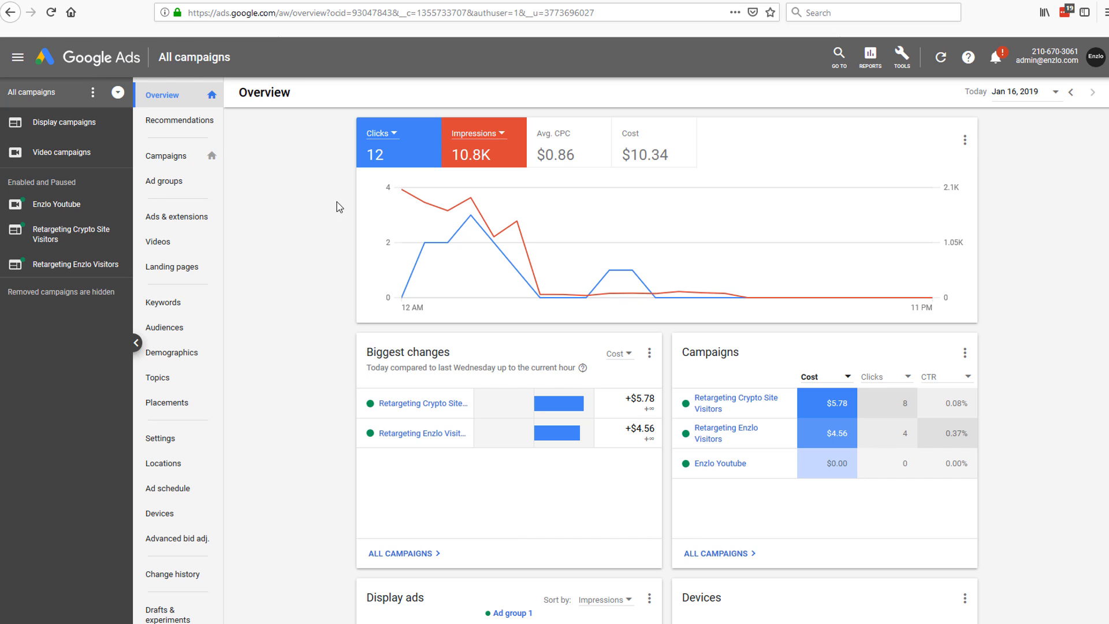
{"action": "left_click", "coordinate": [166, 329]}
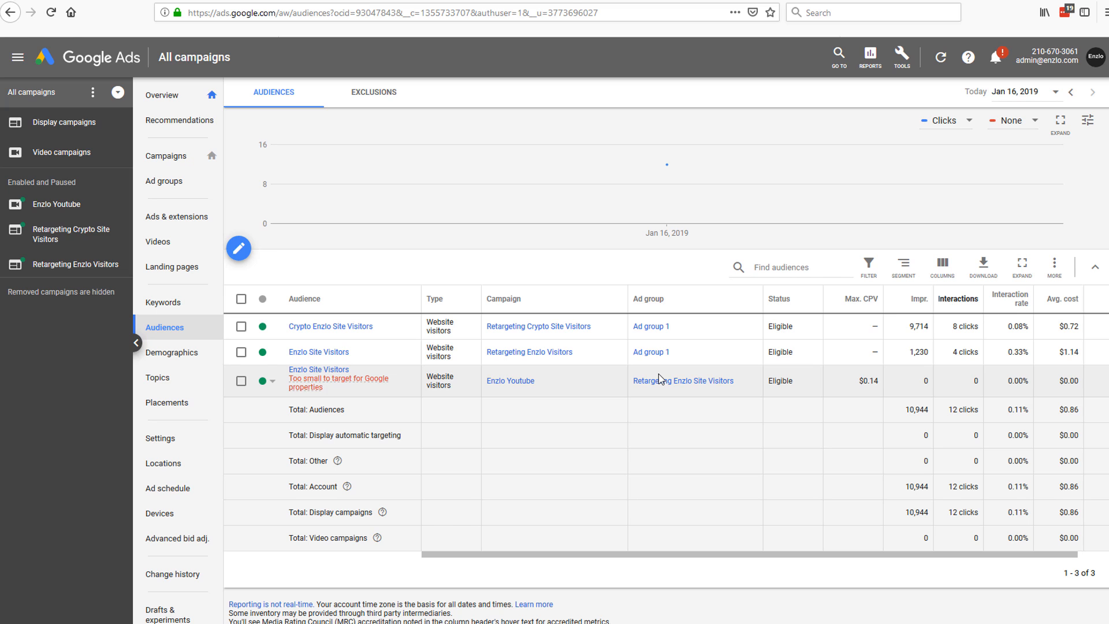
{"action": "left_click", "coordinate": [179, 161]}
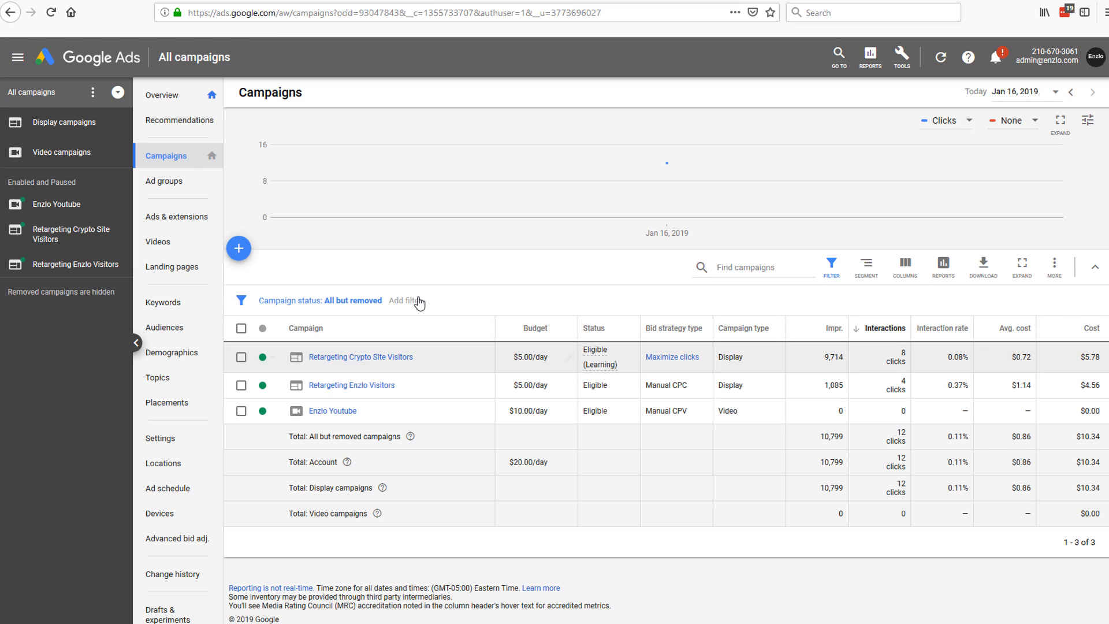
Step: Create a new campaign with the Website traffic goal, Display type and enzlo.com as the website
{"action": "left_click", "coordinate": [241, 258]}
{"action": "left_click", "coordinate": [308, 296]}
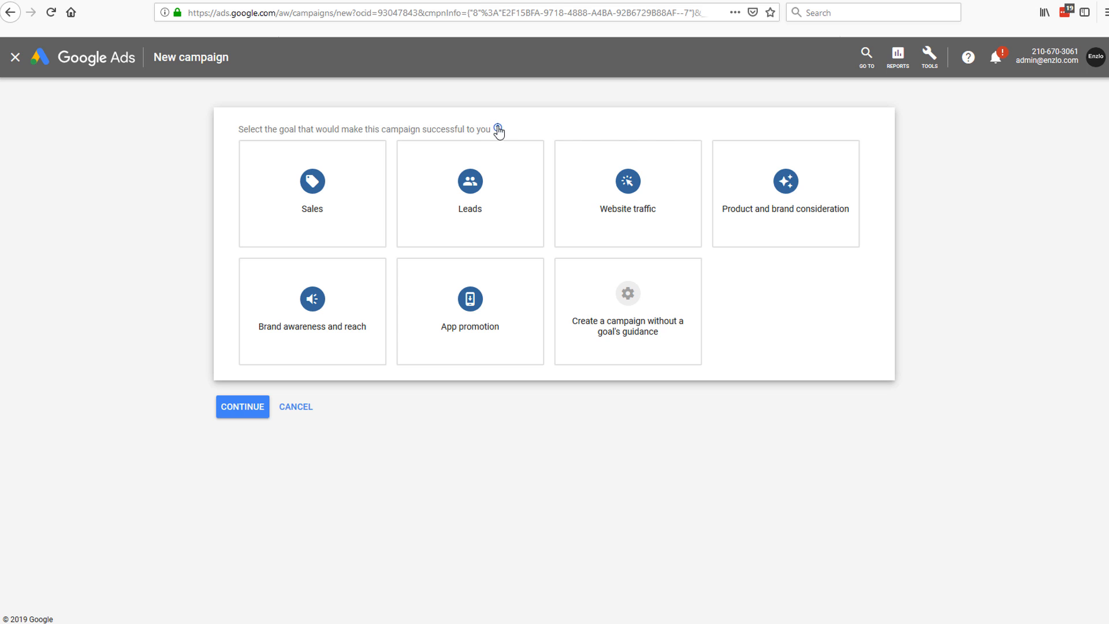
{"action": "mouse_move", "coordinate": [668, 199]}
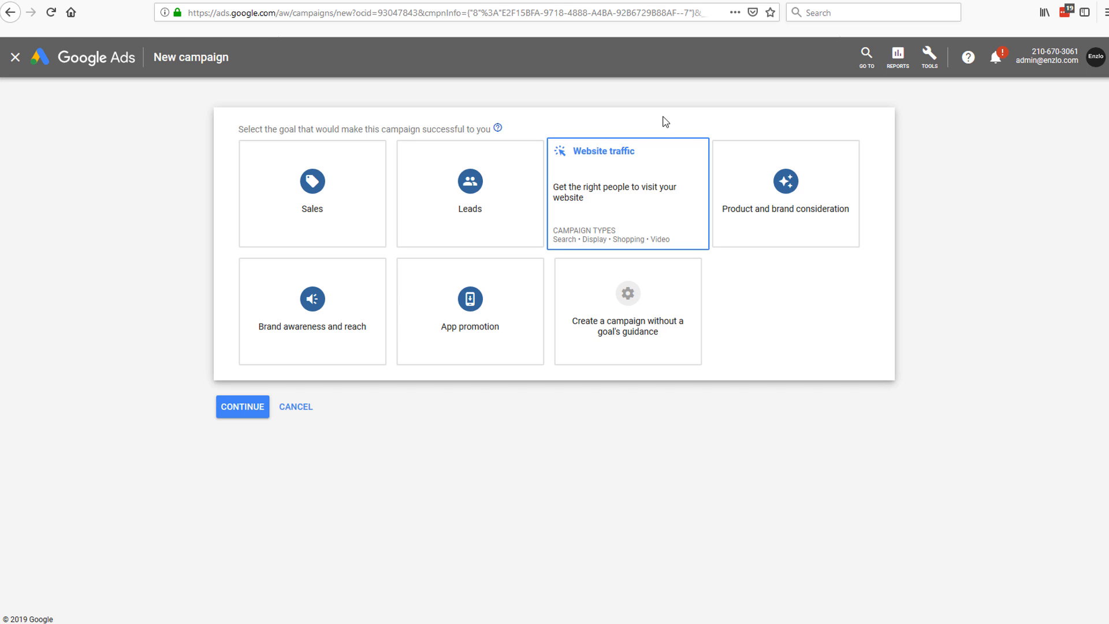
{"action": "left_click", "coordinate": [641, 201]}
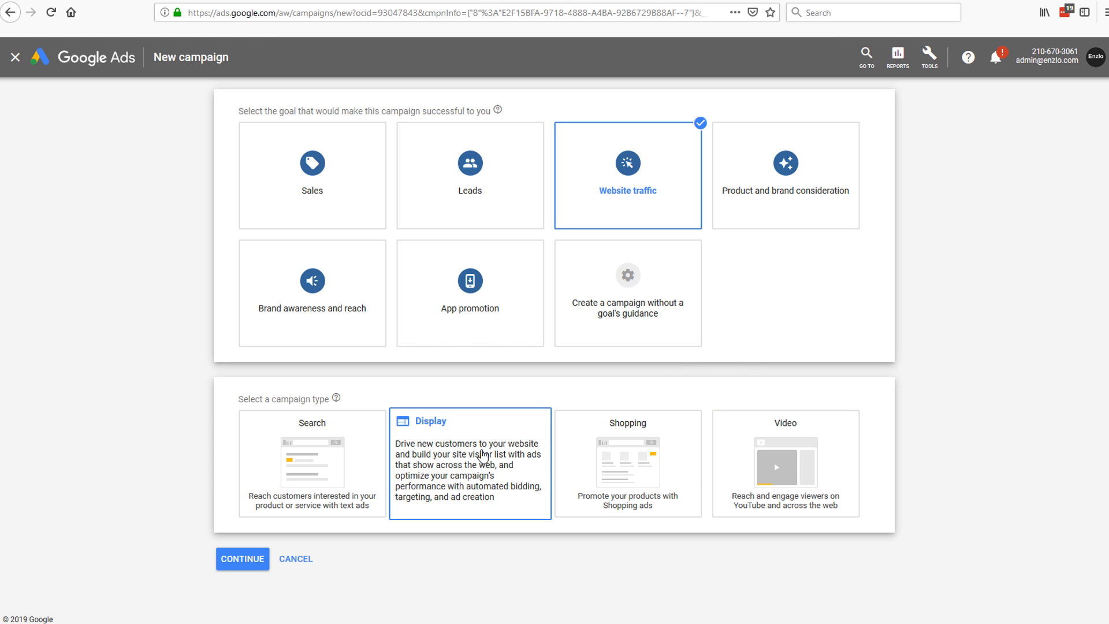
{"action": "left_click", "coordinate": [482, 456]}
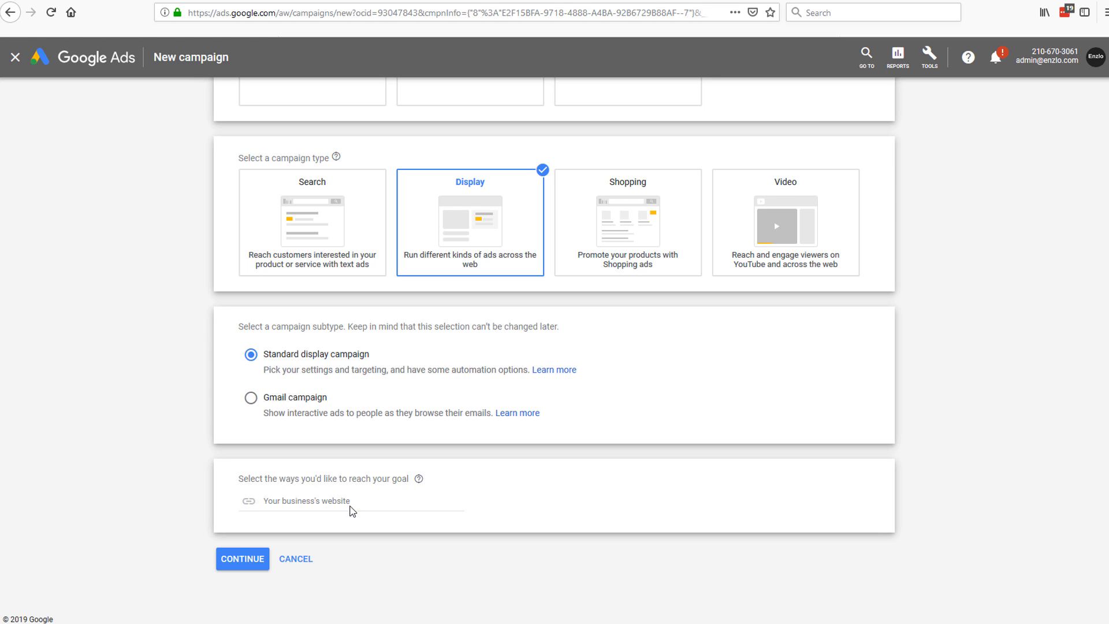
{"action": "left_click", "coordinate": [350, 503]}
{"action": "type", "text": "enzlo.com"}
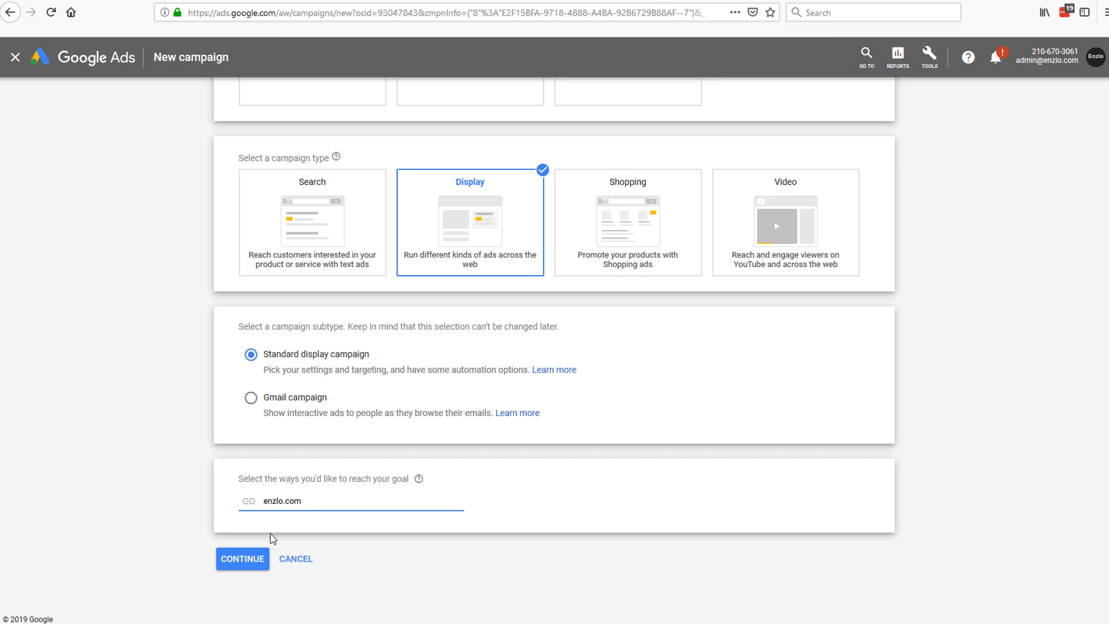
{"action": "left_click", "coordinate": [256, 560]}
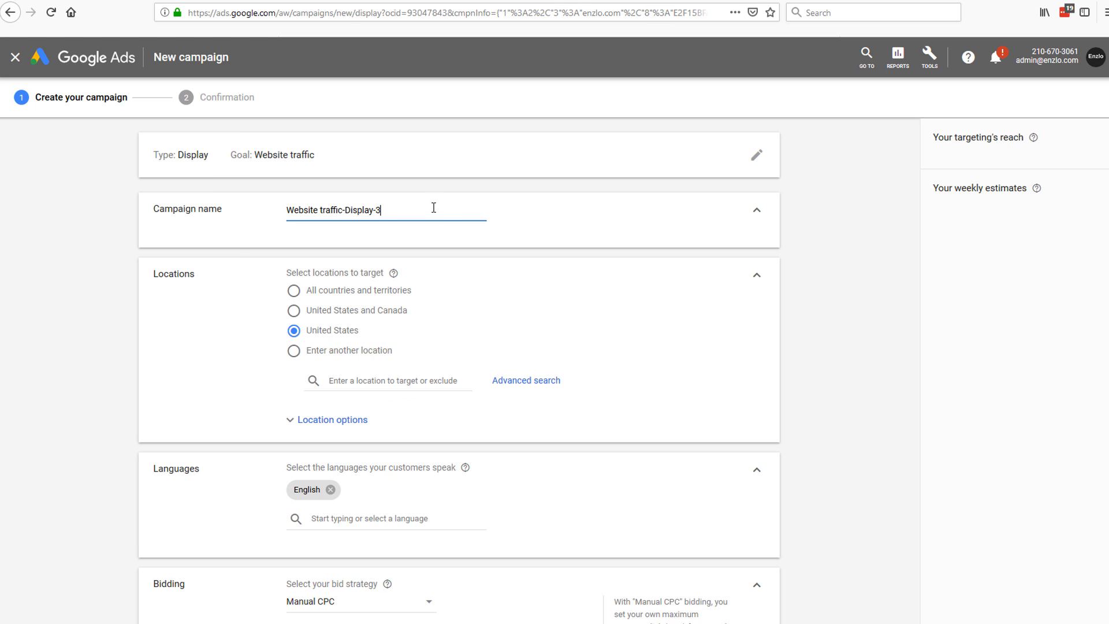
Step: Name the campaign 'Retarget all users that have visited enzlo.com' and target all countries and territories
{"action": "triple_click", "coordinate": [414, 210]}
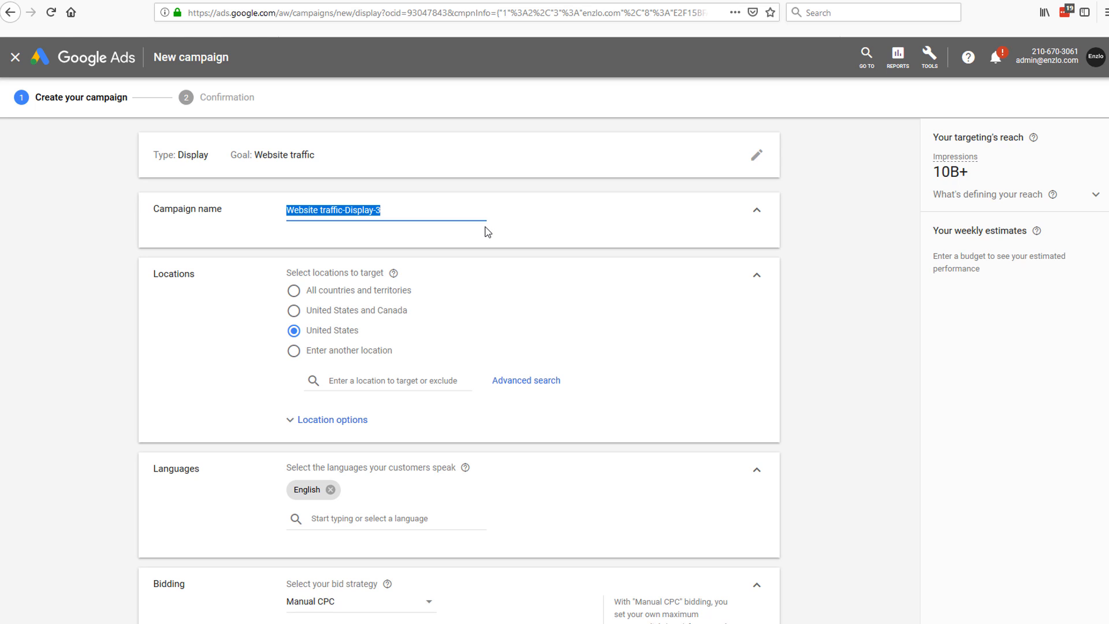
{"action": "type", "text": "Retarget all users that have visited enzlo.com"}
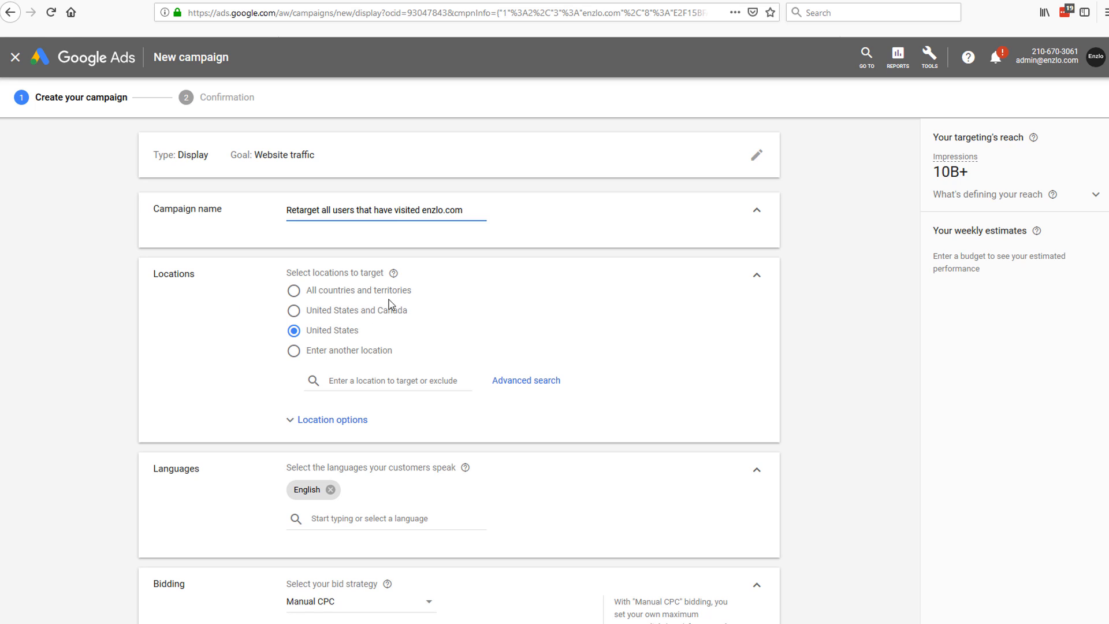
{"action": "left_click", "coordinate": [342, 296]}
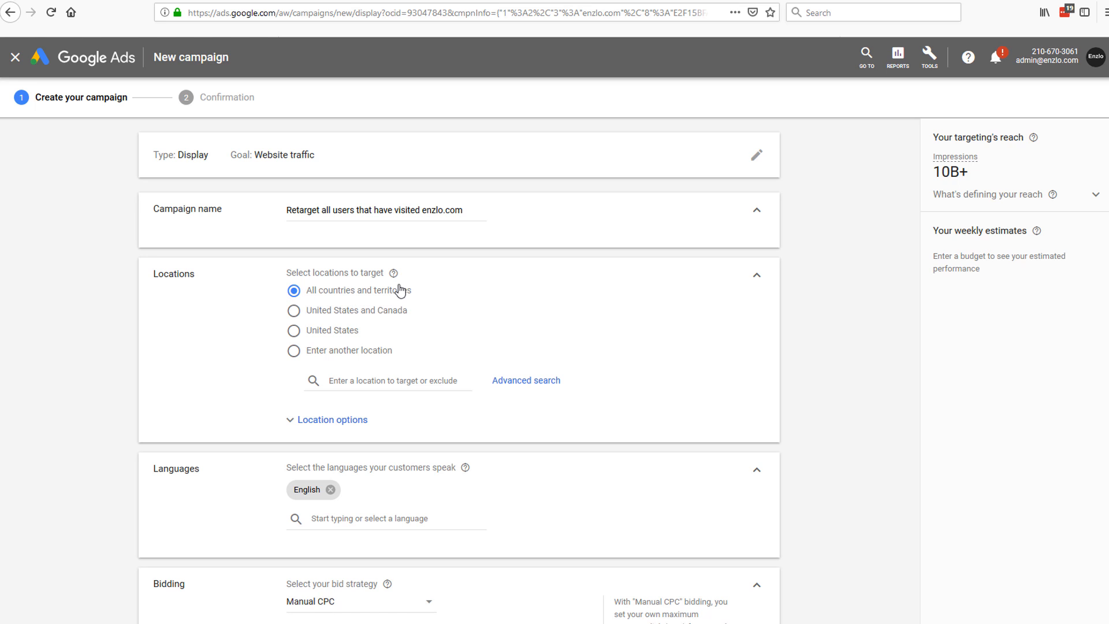
{"action": "left_click", "coordinate": [349, 335]}
{"action": "scroll", "coordinate": [462, 351], "scroll_direction": "down", "scroll_amount": 1}
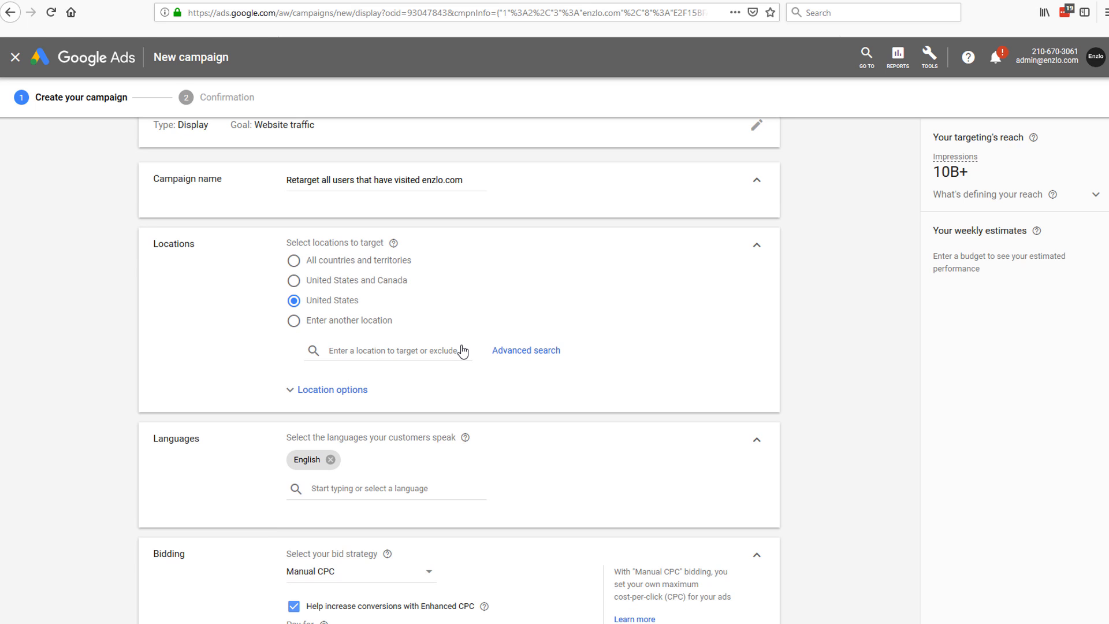
{"action": "scroll", "coordinate": [461, 349], "scroll_direction": "down", "scroll_amount": 2}
{"action": "scroll", "coordinate": [405, 340], "scroll_direction": "up", "scroll_amount": 3}
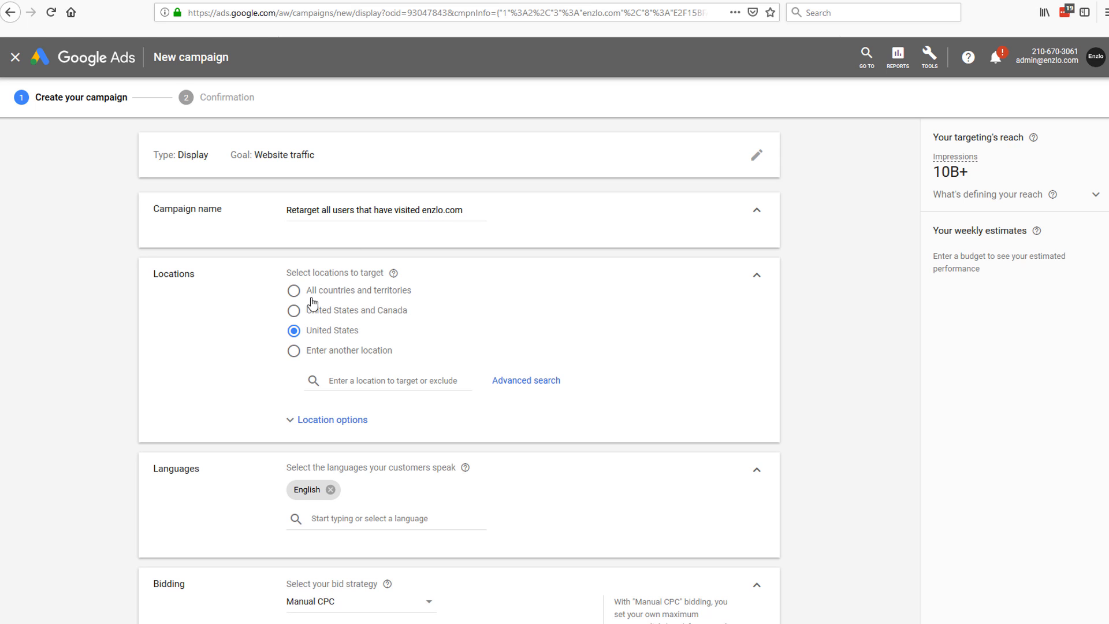
{"action": "left_click", "coordinate": [331, 292]}
{"action": "scroll", "coordinate": [382, 396], "scroll_direction": "down", "scroll_amount": 1}
{"action": "scroll", "coordinate": [382, 395], "scroll_direction": "down", "scroll_amount": 3}
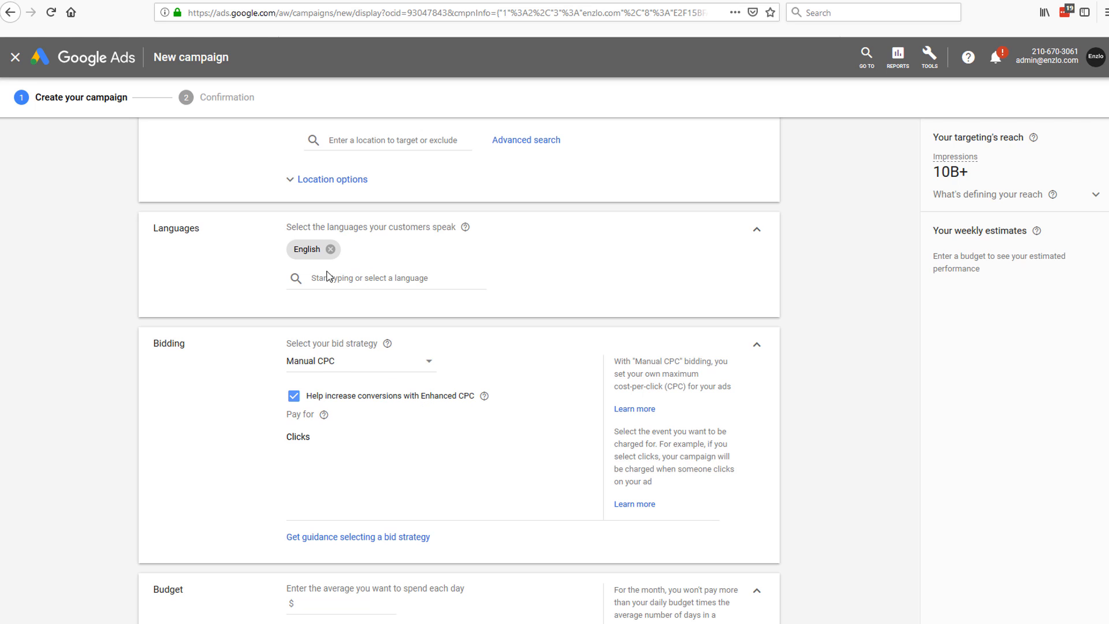
{"action": "left_click", "coordinate": [370, 279]}
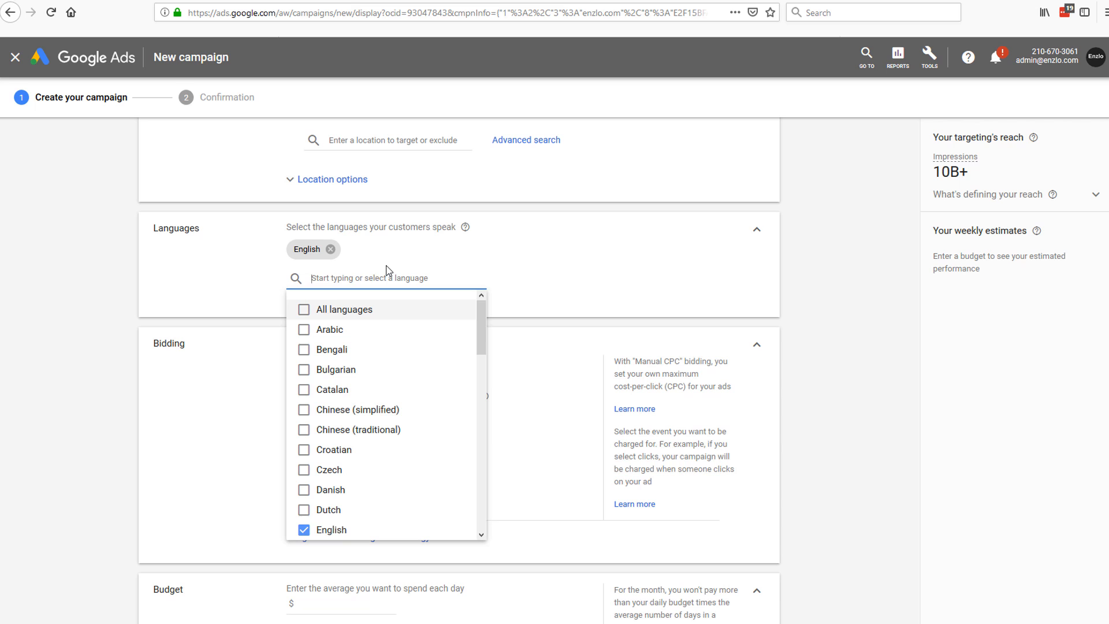
{"action": "left_click", "coordinate": [254, 256]}
{"action": "scroll", "coordinate": [358, 303], "scroll_direction": "down", "scroll_amount": 1}
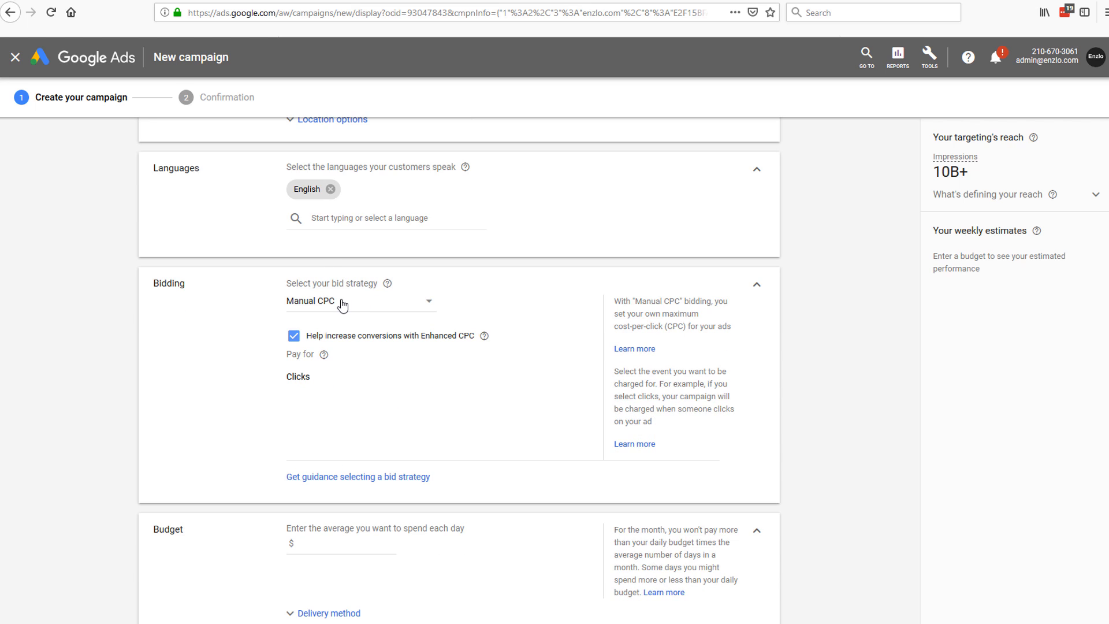
{"action": "scroll", "coordinate": [342, 300], "scroll_direction": "down", "scroll_amount": 1}
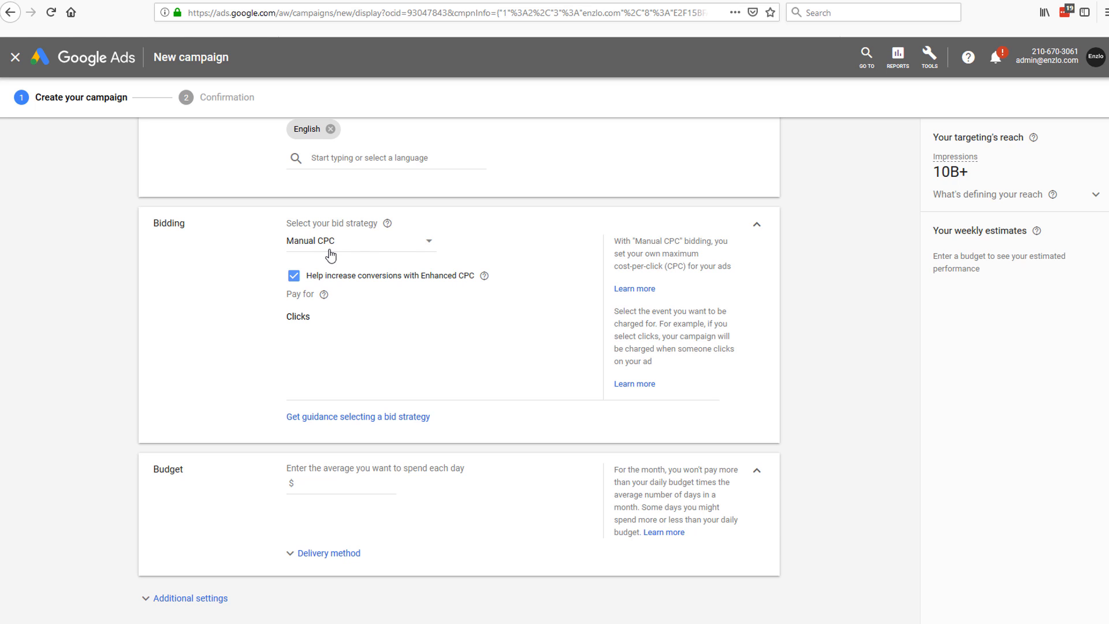
{"action": "left_click", "coordinate": [424, 251]}
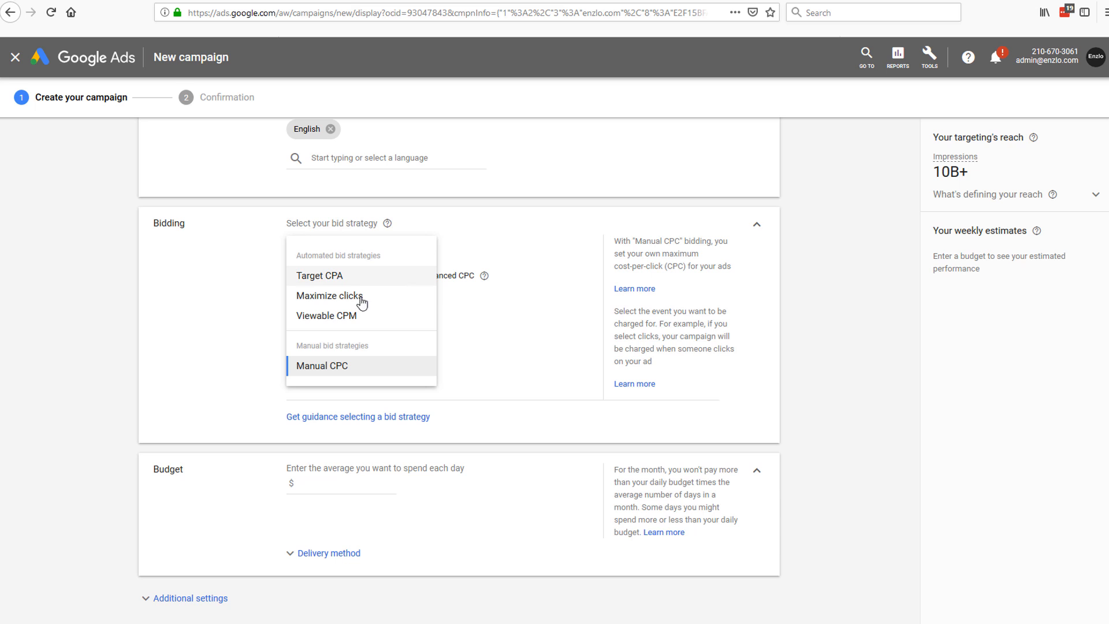
{"action": "left_click", "coordinate": [372, 301]}
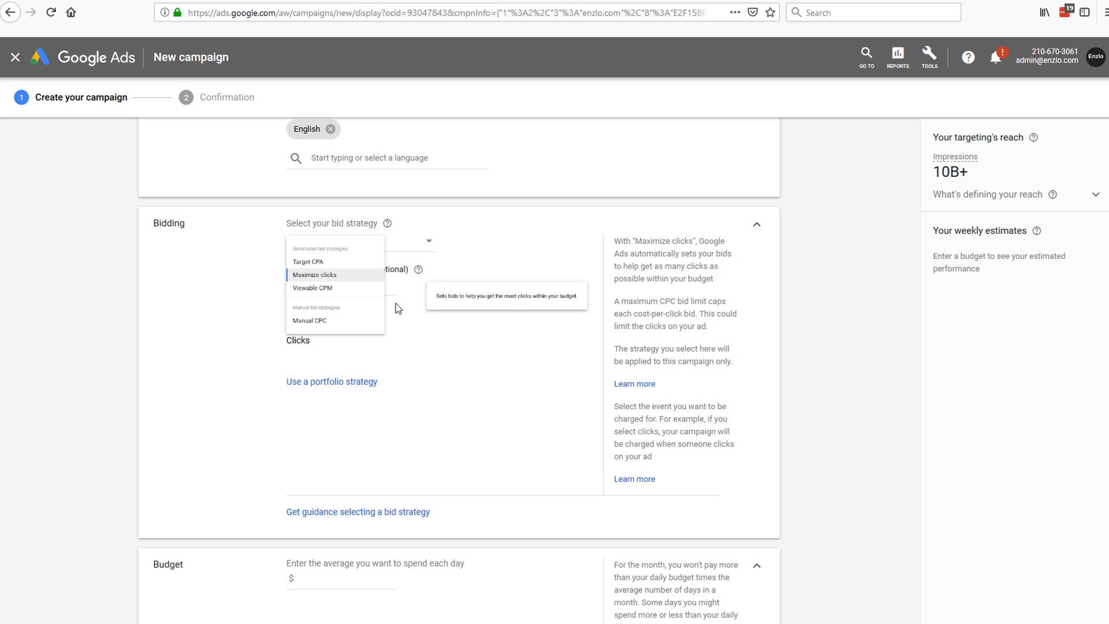
{"action": "left_click", "coordinate": [426, 245]}
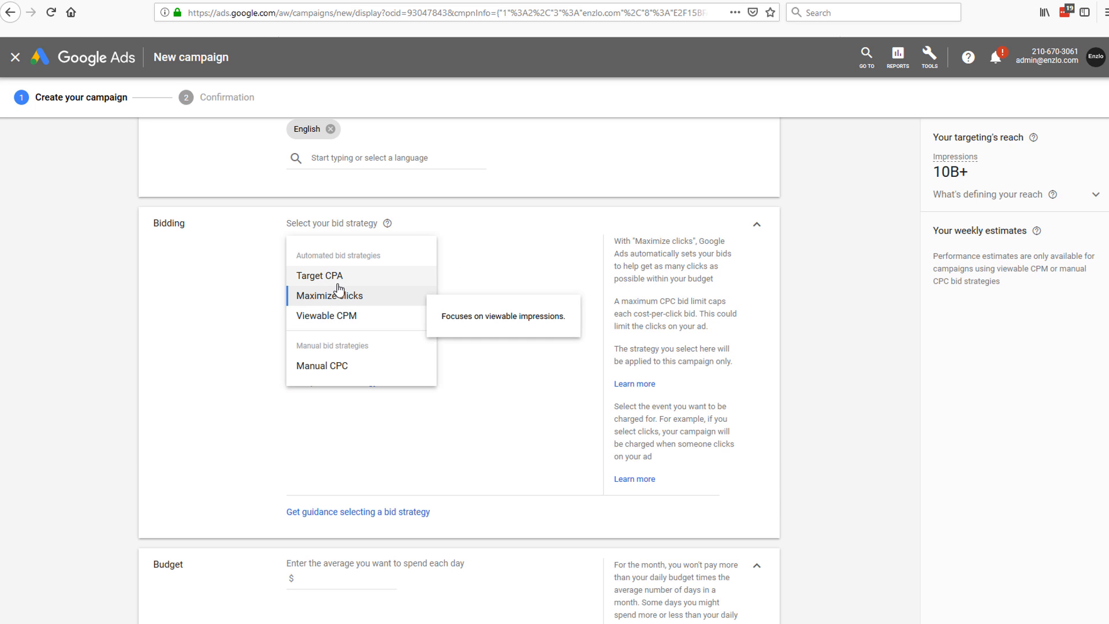
{"action": "left_click", "coordinate": [332, 369]}
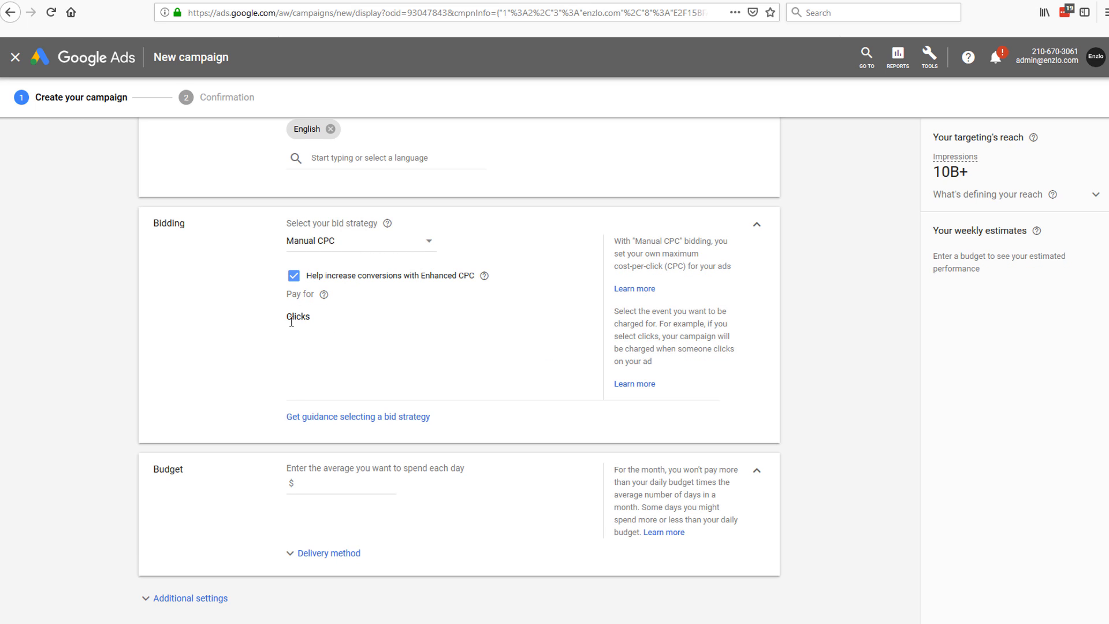
{"action": "left_click", "coordinate": [371, 312]}
Step: Replace the $10.00 average daily budget with $5.00
{"action": "scroll", "coordinate": [338, 339], "scroll_direction": "down", "scroll_amount": 3}
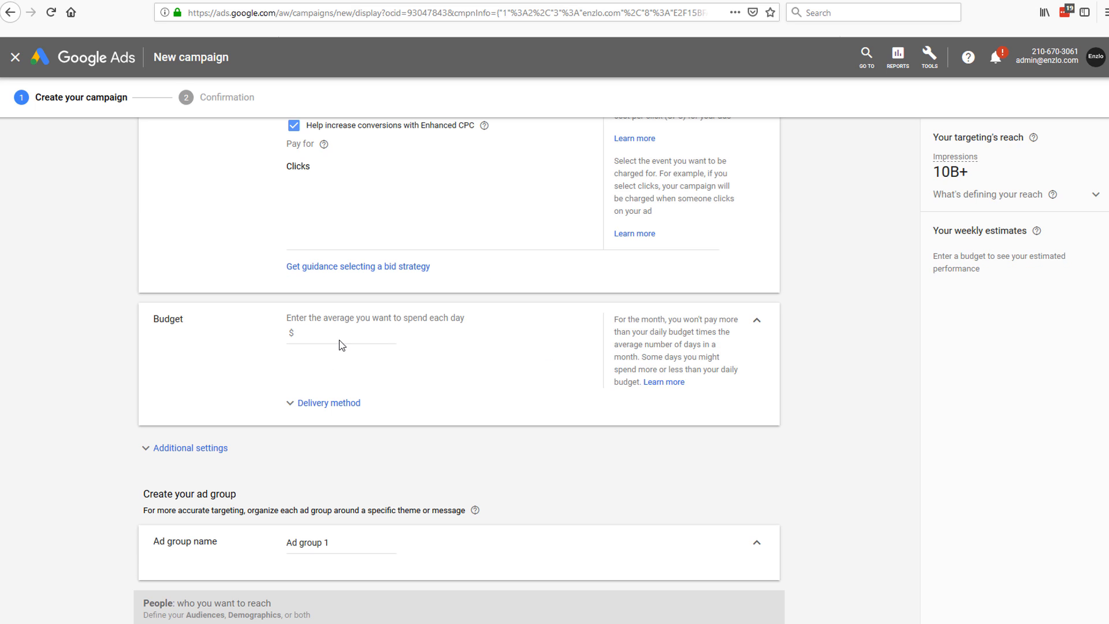
{"action": "left_click", "coordinate": [338, 340]}
{"action": "scroll", "coordinate": [405, 346], "scroll_direction": "up", "scroll_amount": 2}
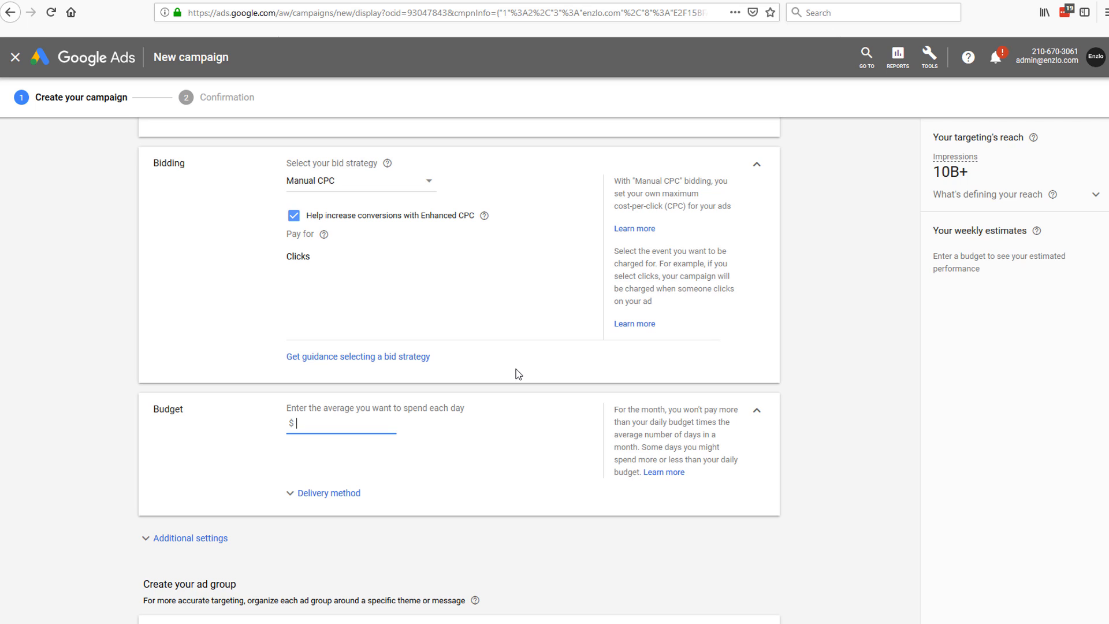
{"action": "scroll", "coordinate": [519, 374], "scroll_direction": "down", "scroll_amount": 1}
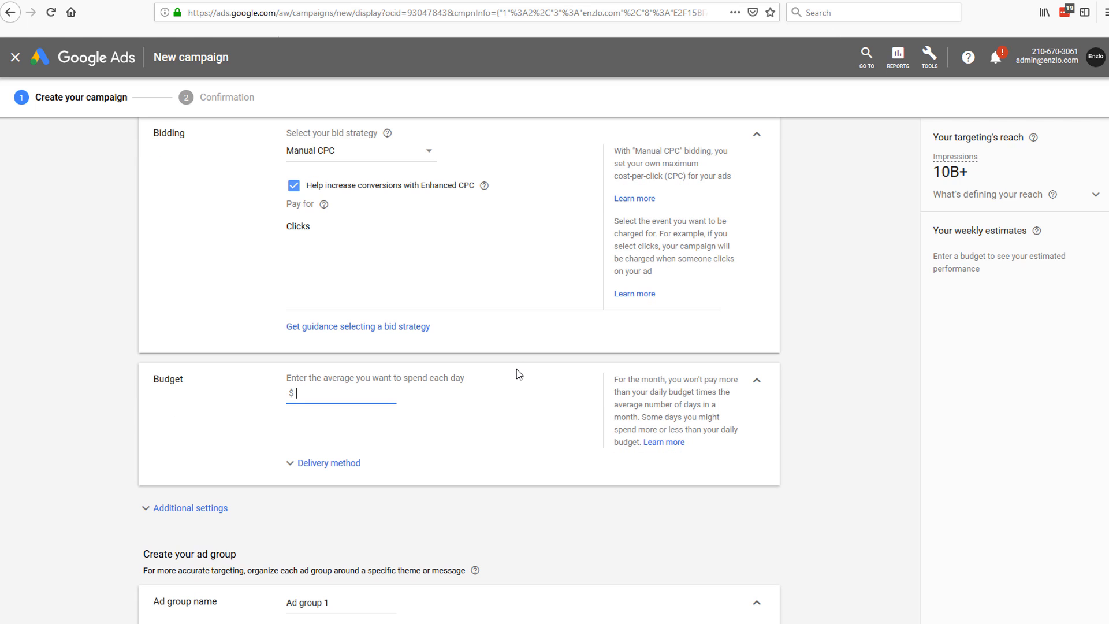
{"action": "key", "text": "BackSpace"}
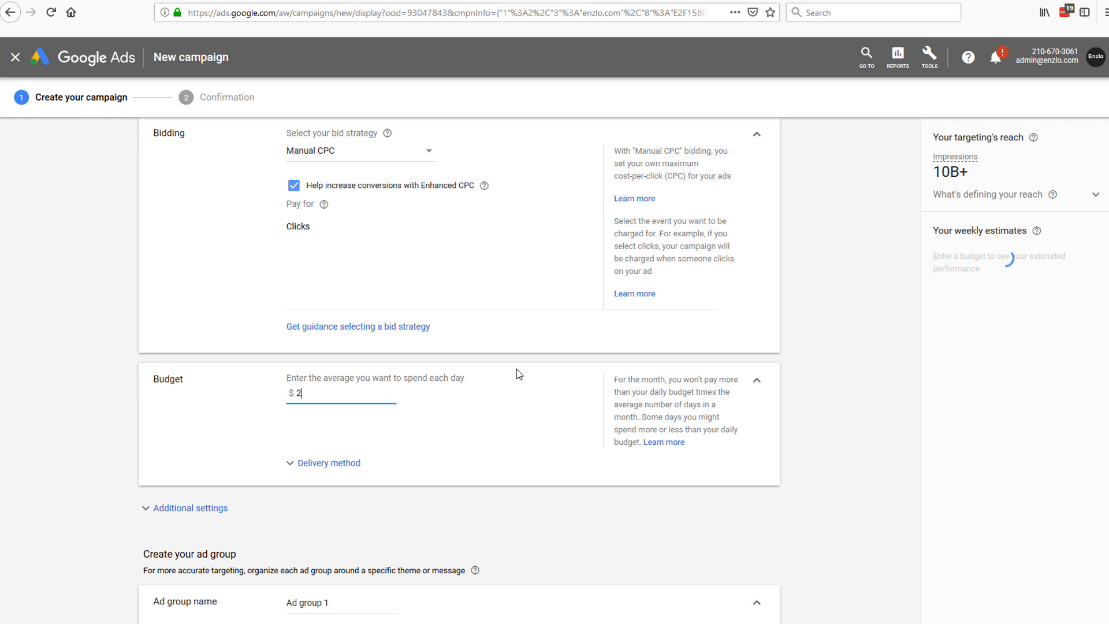
{"action": "type", "text": "10.00"}
{"action": "double_click", "coordinate": [299, 395]}
{"action": "left_click", "coordinate": [285, 378]}
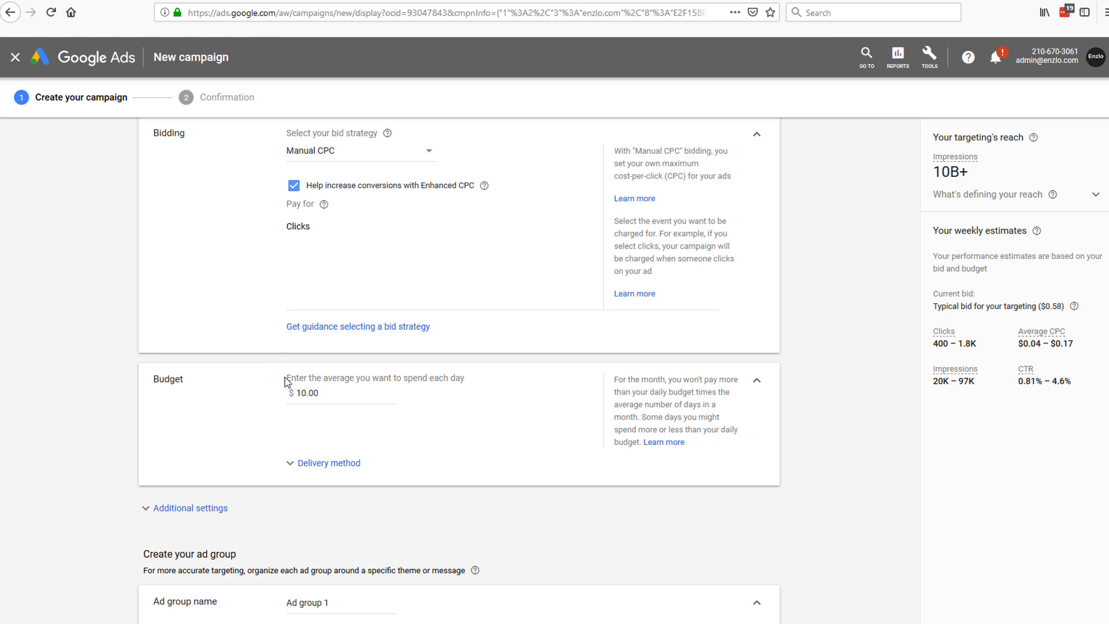
{"action": "left_click_drag", "start_coordinate": [293, 377], "coordinate": [478, 383]}
{"action": "left_click", "coordinate": [459, 379]}
{"action": "left_click", "coordinate": [305, 395]}
{"action": "type", "text": "5"}
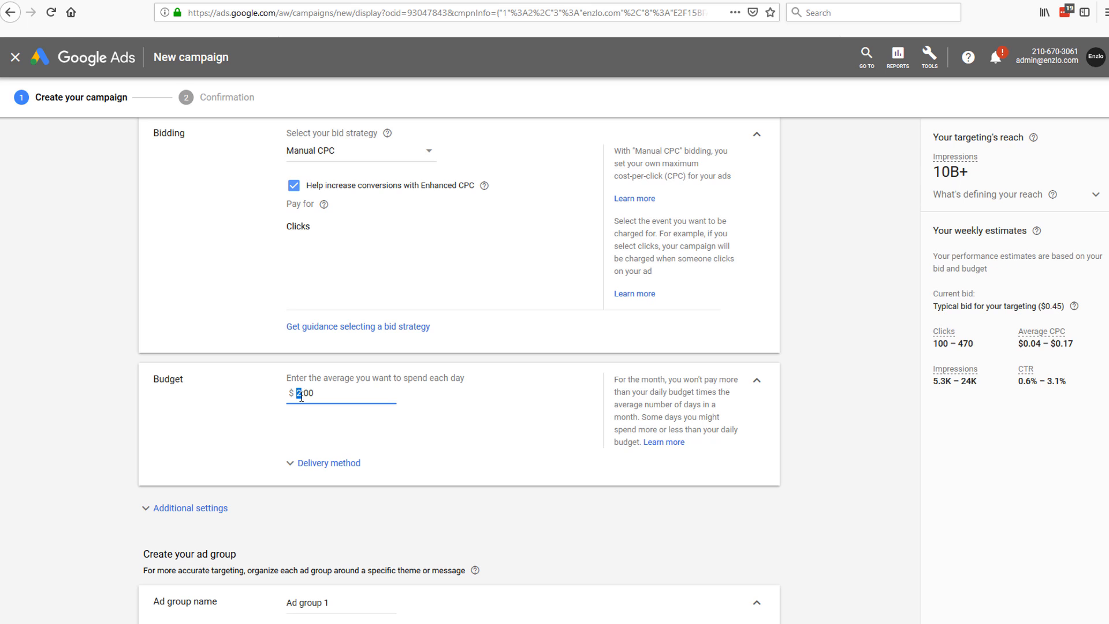
{"action": "left_click", "coordinate": [487, 403]}
Step: Expand the Delivery method options and leave Standard delivery selected
{"action": "scroll", "coordinate": [445, 395], "scroll_direction": "down", "scroll_amount": 2}
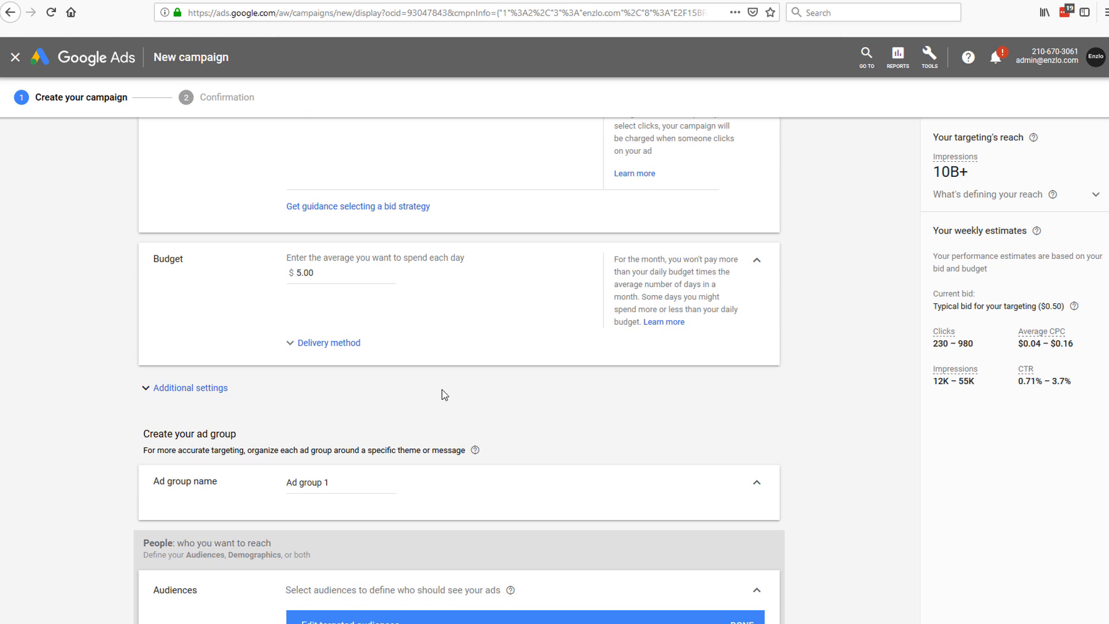
{"action": "left_click", "coordinate": [325, 343]}
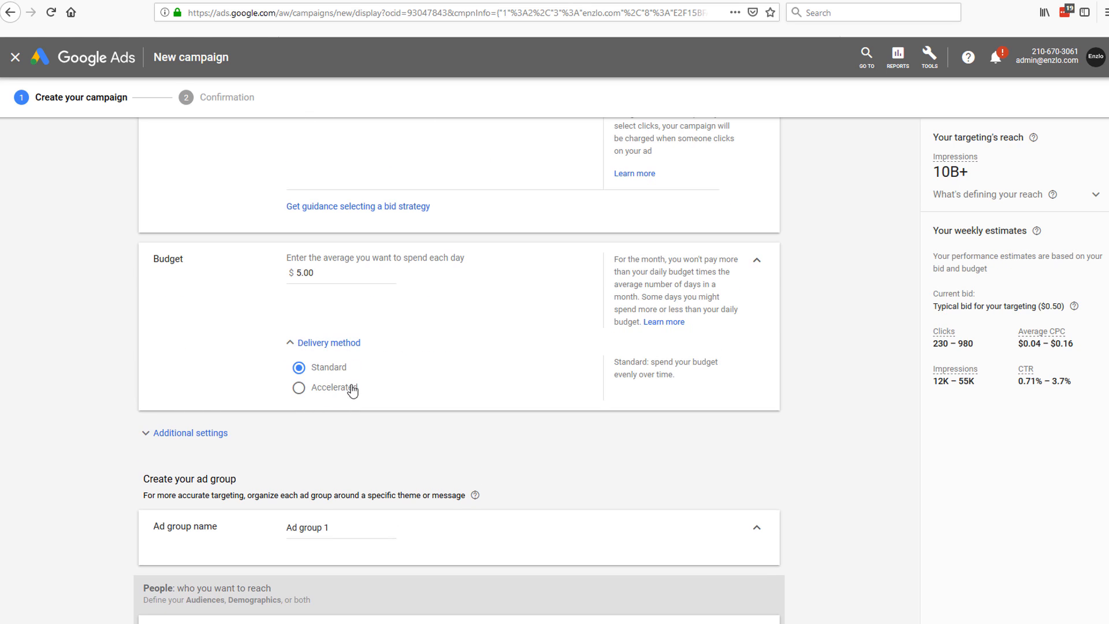
{"action": "scroll", "coordinate": [418, 360], "scroll_direction": "up", "scroll_amount": 1}
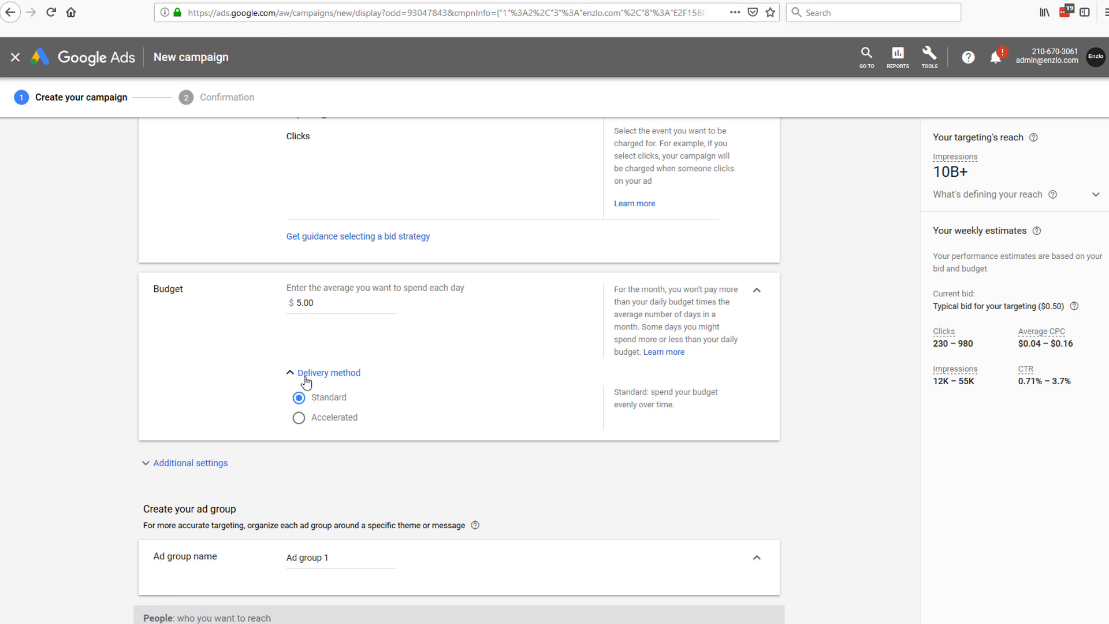
{"action": "scroll", "coordinate": [170, 281], "scroll_direction": "down", "scroll_amount": 4}
{"action": "left_click_drag", "start_coordinate": [149, 269], "coordinate": [295, 283]}
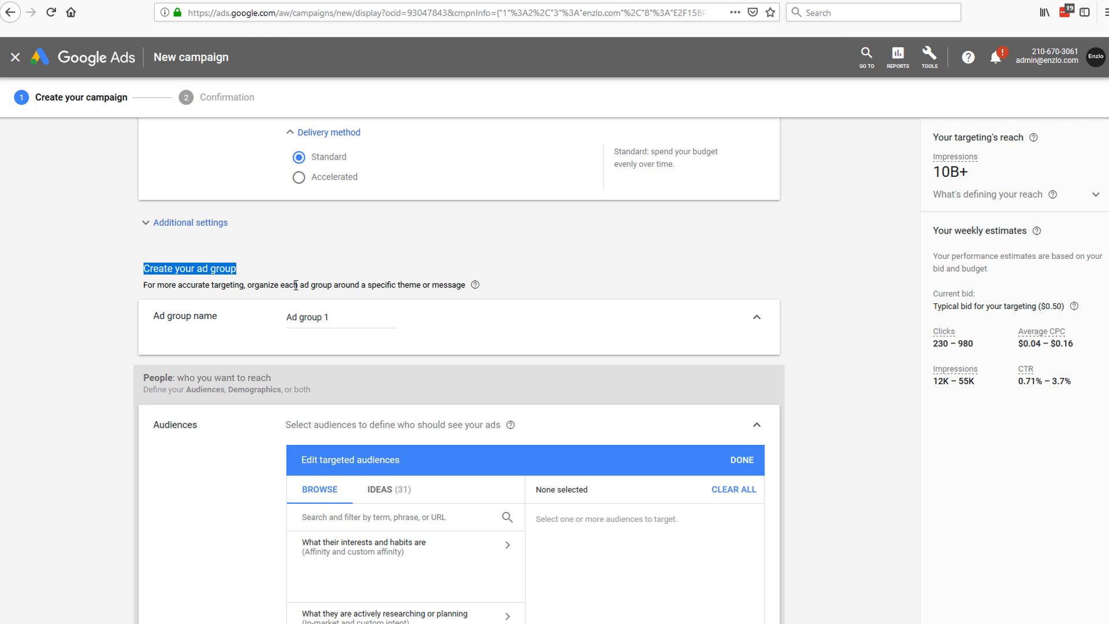
Step: Check the ad group name 'free hat ads' and review the campaign name above it
{"action": "left_click", "coordinate": [312, 285]}
{"action": "scroll", "coordinate": [260, 300], "scroll_direction": "up", "scroll_amount": 1}
{"action": "scroll", "coordinate": [337, 401], "scroll_direction": "up", "scroll_amount": 12}
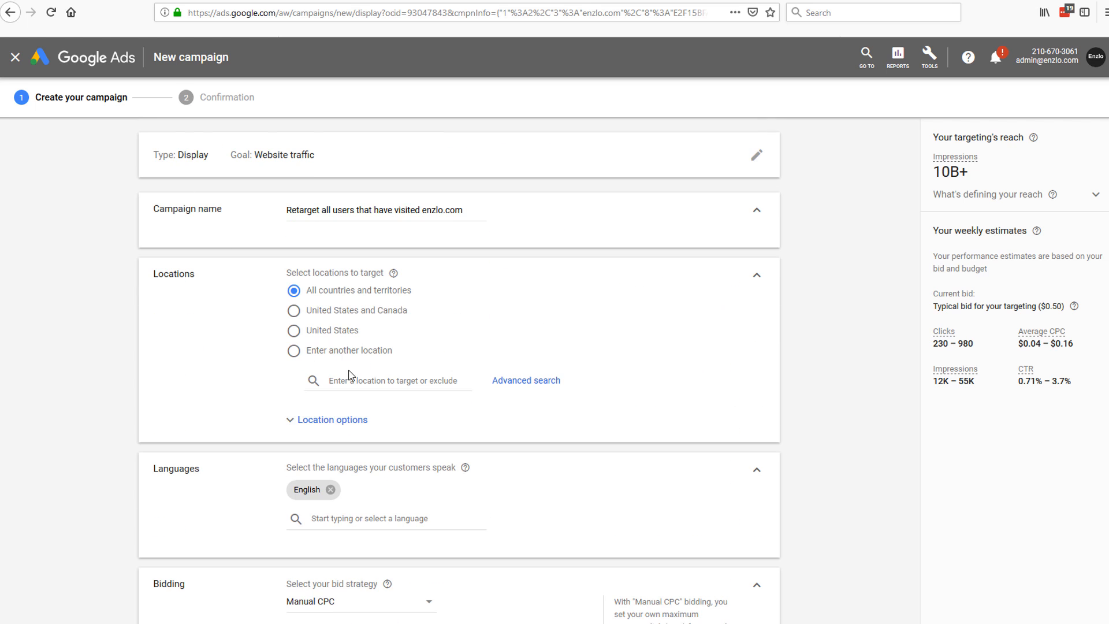
{"action": "scroll", "coordinate": [350, 374], "scroll_direction": "down", "scroll_amount": 12}
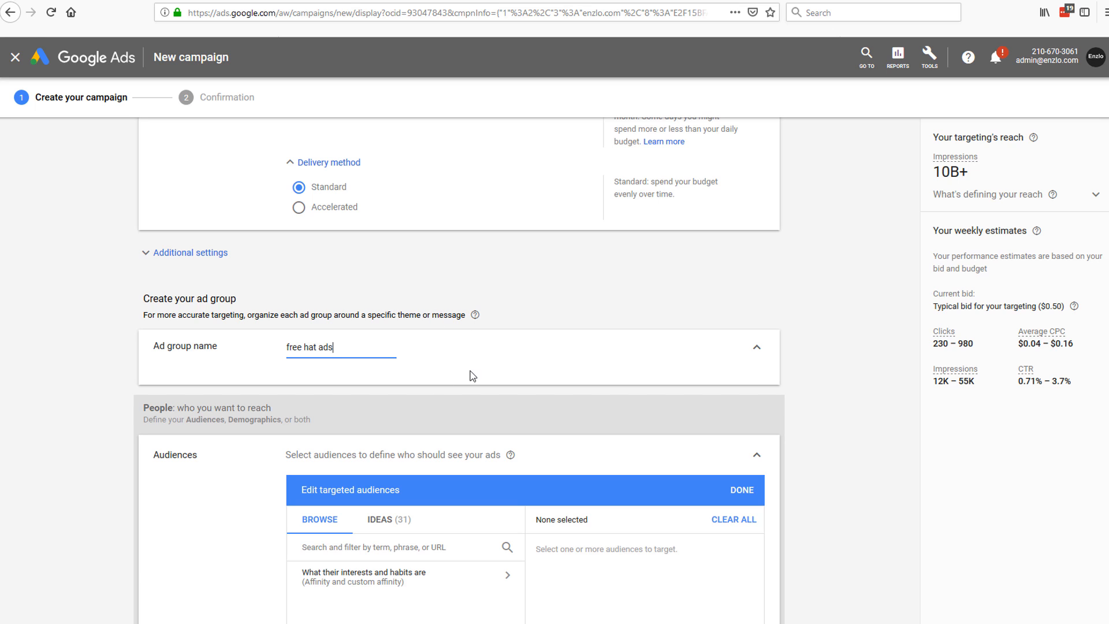
{"action": "scroll", "coordinate": [382, 375], "scroll_direction": "down", "scroll_amount": 1}
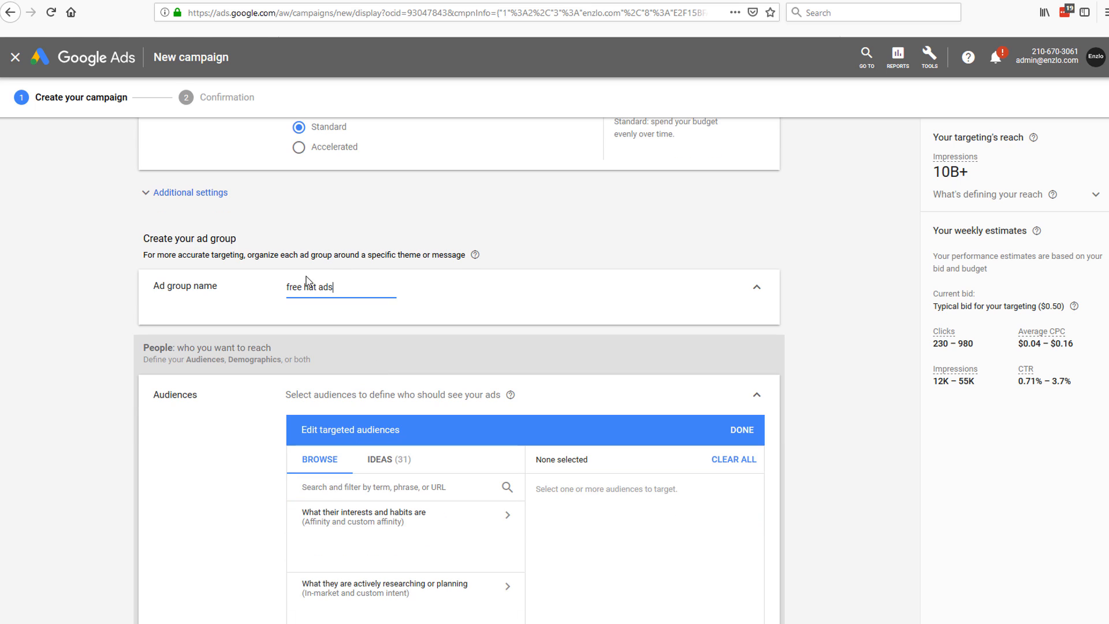
{"action": "left_click_drag", "start_coordinate": [153, 287], "coordinate": [213, 290]}
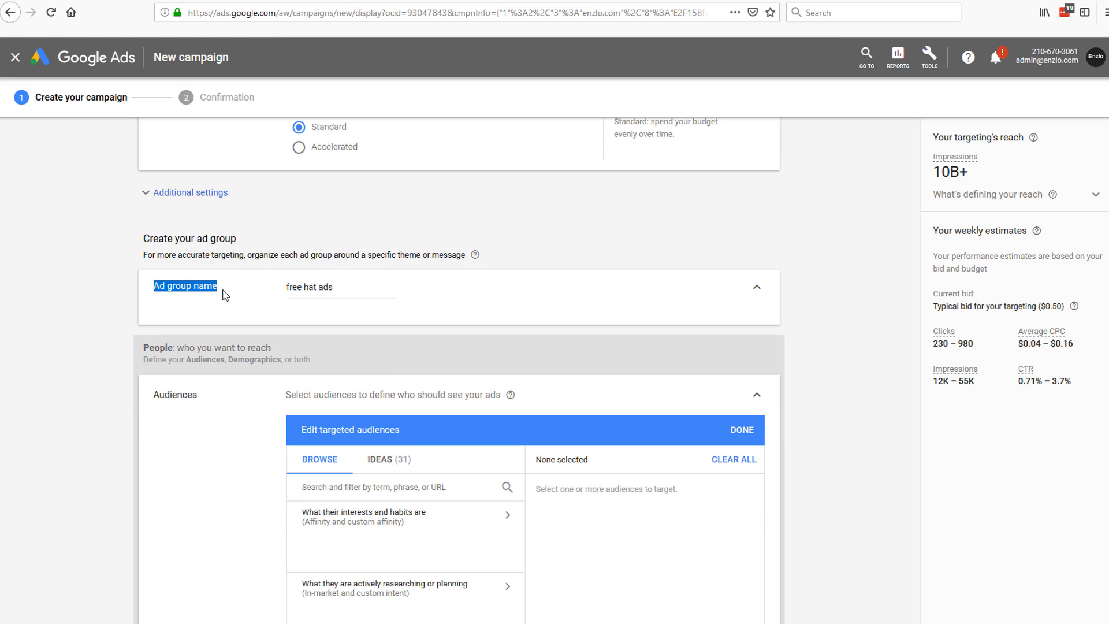
{"action": "left_click", "coordinate": [354, 287]}
{"action": "left_click_drag", "start_coordinate": [354, 287], "coordinate": [245, 287]}
{"action": "left_click", "coordinate": [358, 287]}
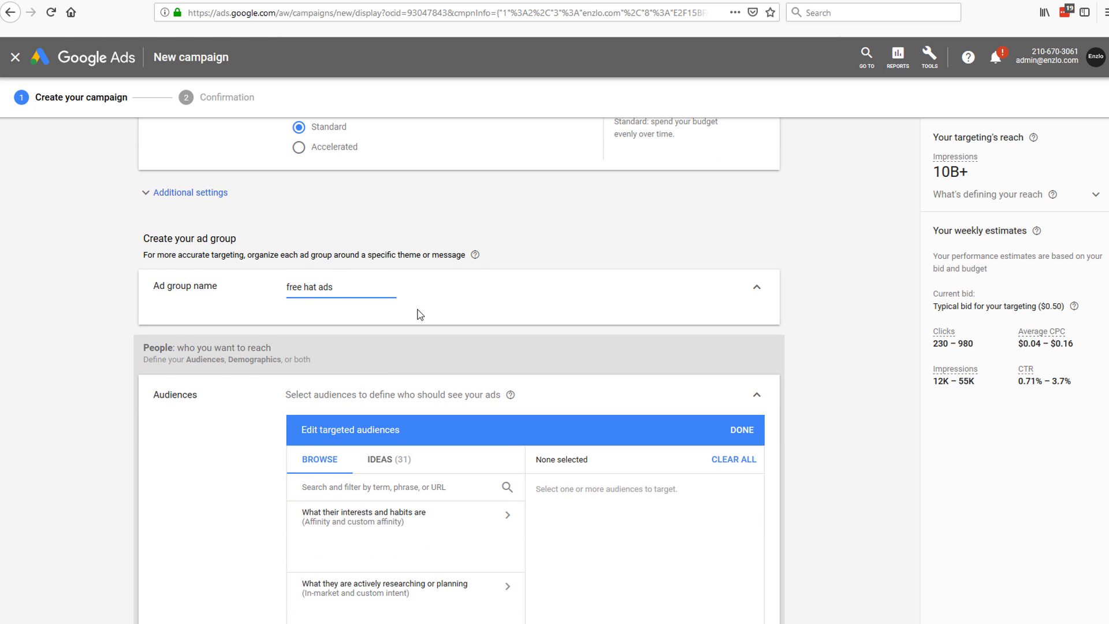
{"action": "scroll", "coordinate": [419, 314], "scroll_direction": "down", "scroll_amount": 3}
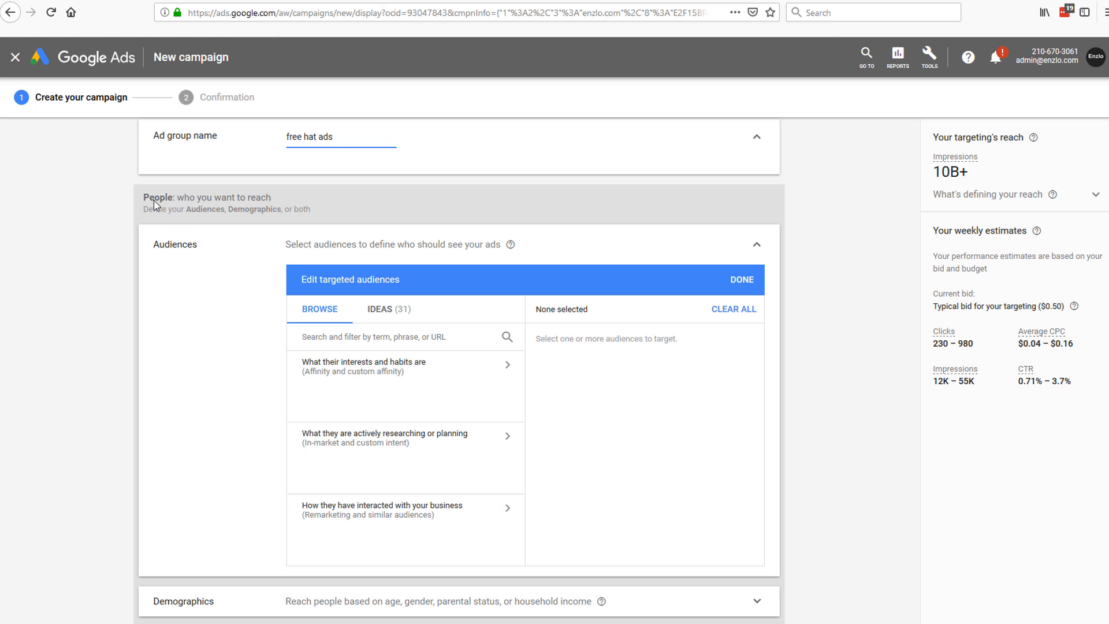
{"action": "scroll", "coordinate": [189, 273], "scroll_direction": "down", "scroll_amount": 1}
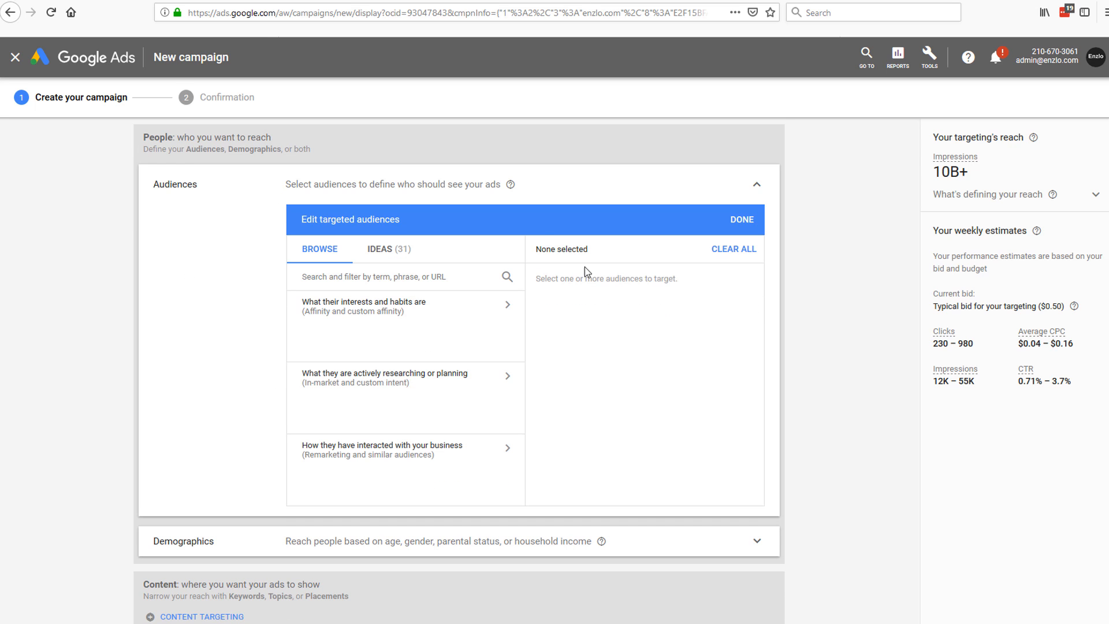
{"action": "scroll", "coordinate": [732, 396], "scroll_direction": "up", "scroll_amount": 12}
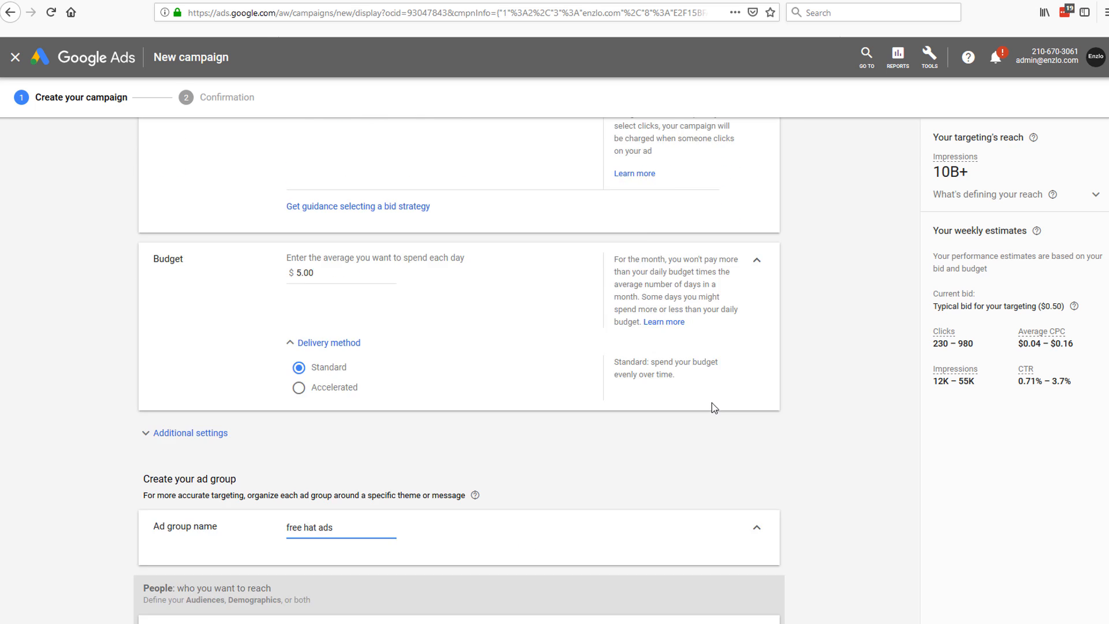
{"action": "scroll", "coordinate": [710, 403], "scroll_direction": "up", "scroll_amount": 5}
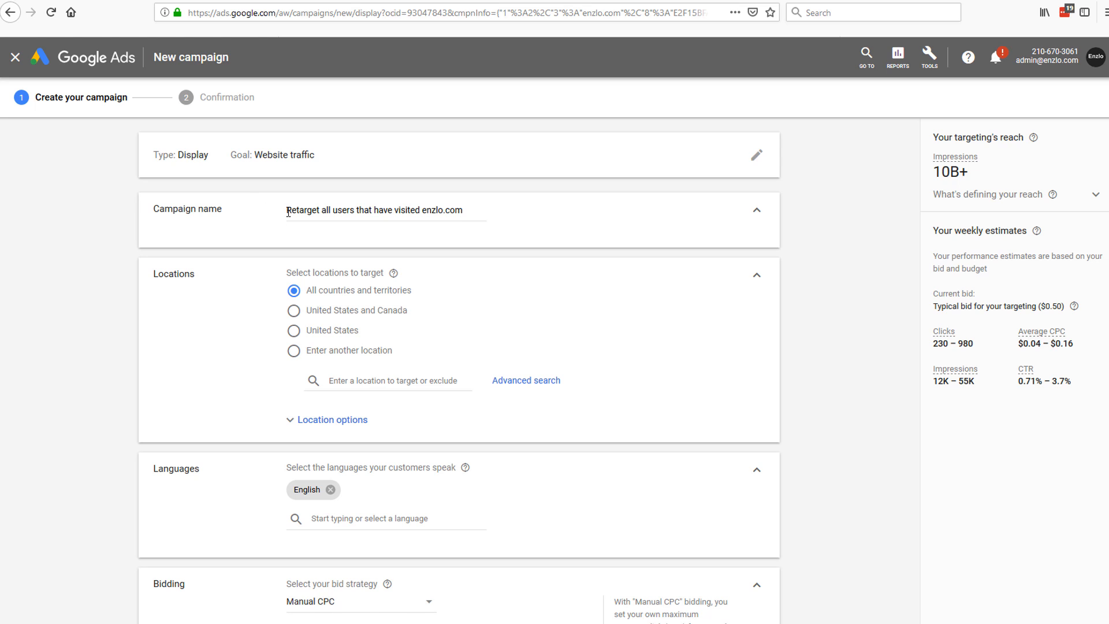
{"action": "left_click_drag", "start_coordinate": [290, 207], "coordinate": [483, 211]}
{"action": "left_click", "coordinate": [517, 238]}
{"action": "scroll", "coordinate": [301, 257], "scroll_direction": "down", "scroll_amount": 2}
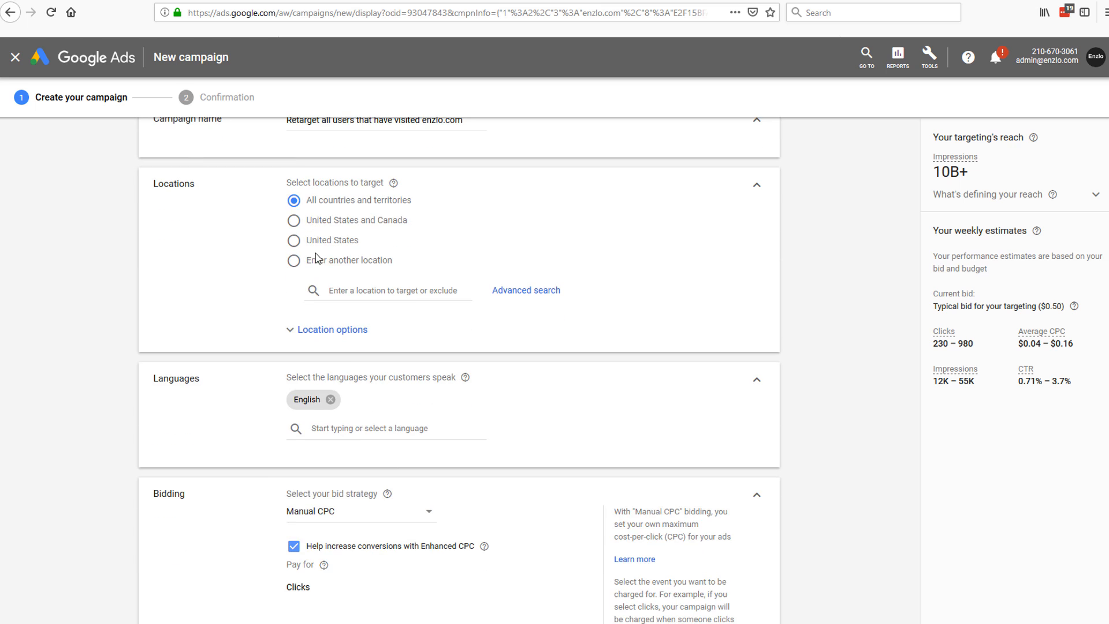
{"action": "scroll", "coordinate": [427, 344], "scroll_direction": "down", "scroll_amount": 10}
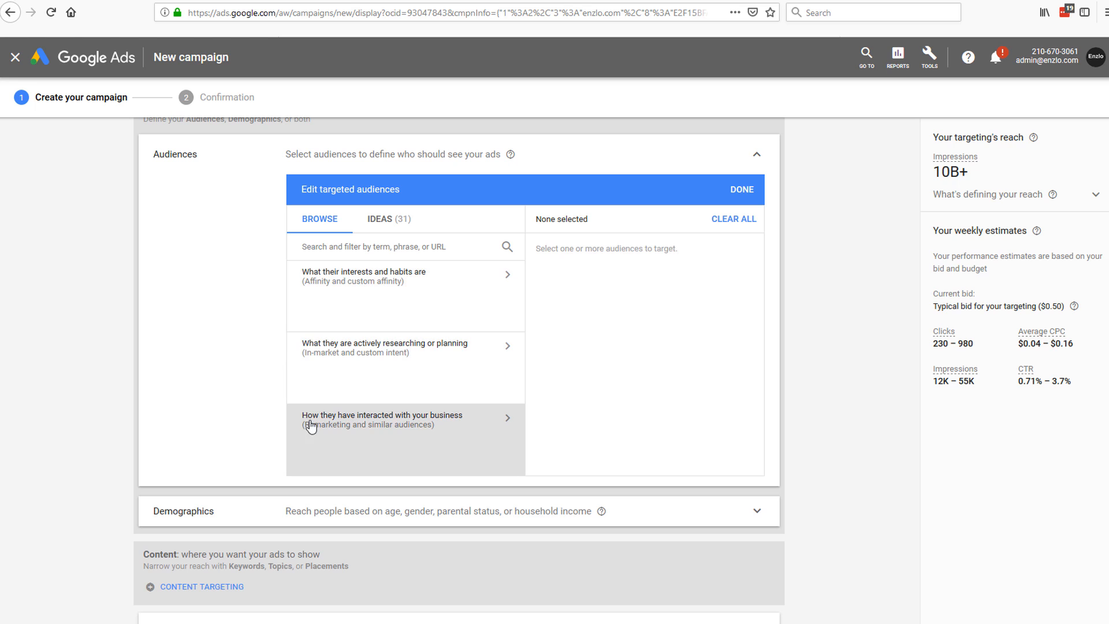
Step: Target the Enzlo Site Visitors list under How they have interacted with your business > Website visitors
{"action": "left_click", "coordinate": [404, 436]}
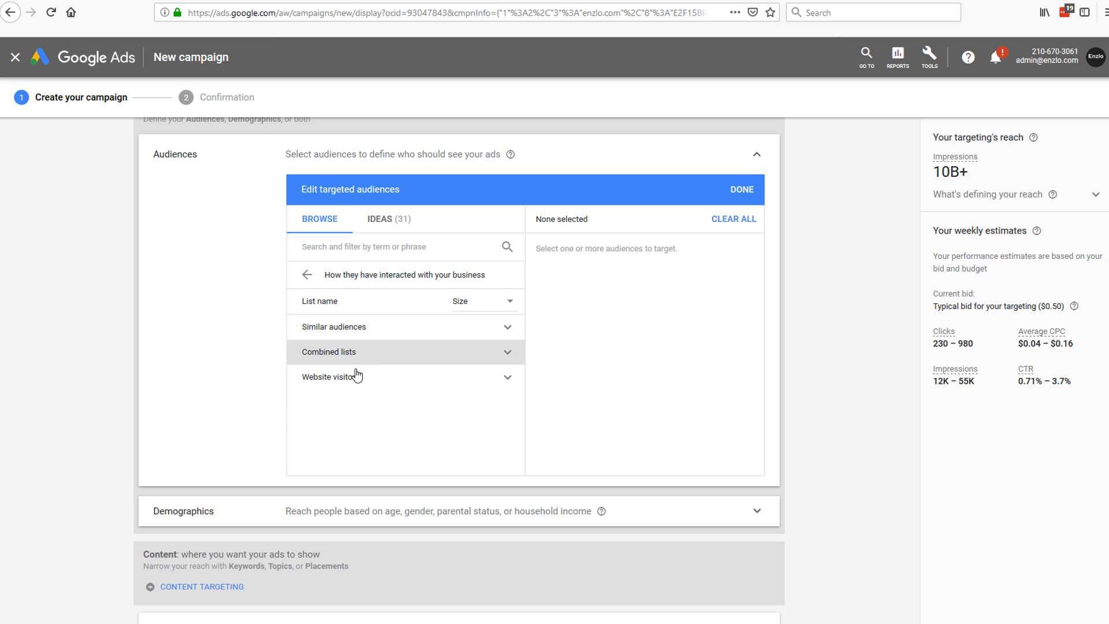
{"action": "left_click", "coordinate": [506, 381]}
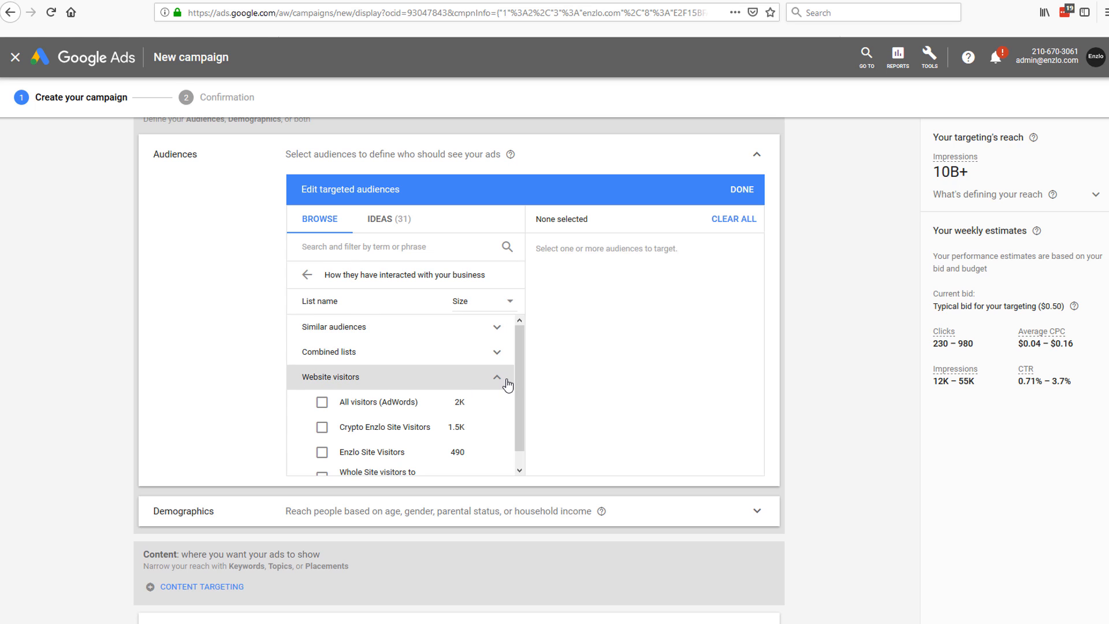
{"action": "scroll", "coordinate": [514, 375], "scroll_direction": "down", "scroll_amount": 1}
{"action": "mouse_move", "coordinate": [521, 372]}
{"action": "left_mouse_down"}
{"action": "mouse_move", "coordinate": [517, 332]}
{"action": "mouse_move", "coordinate": [519, 388]}
{"action": "left_mouse_up"}
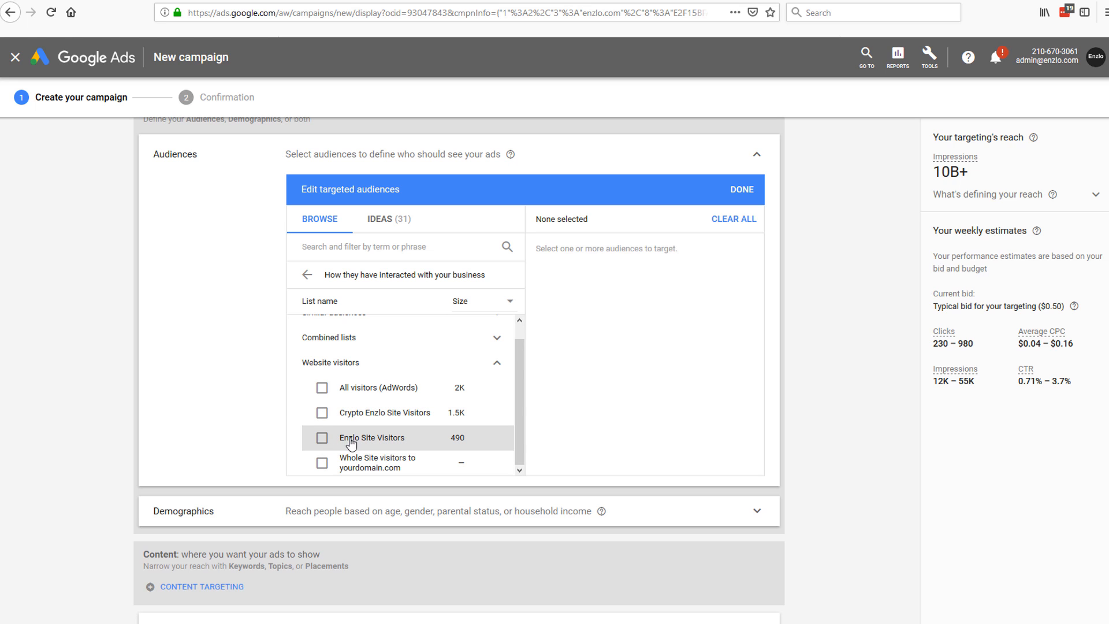
{"action": "left_click", "coordinate": [321, 441]}
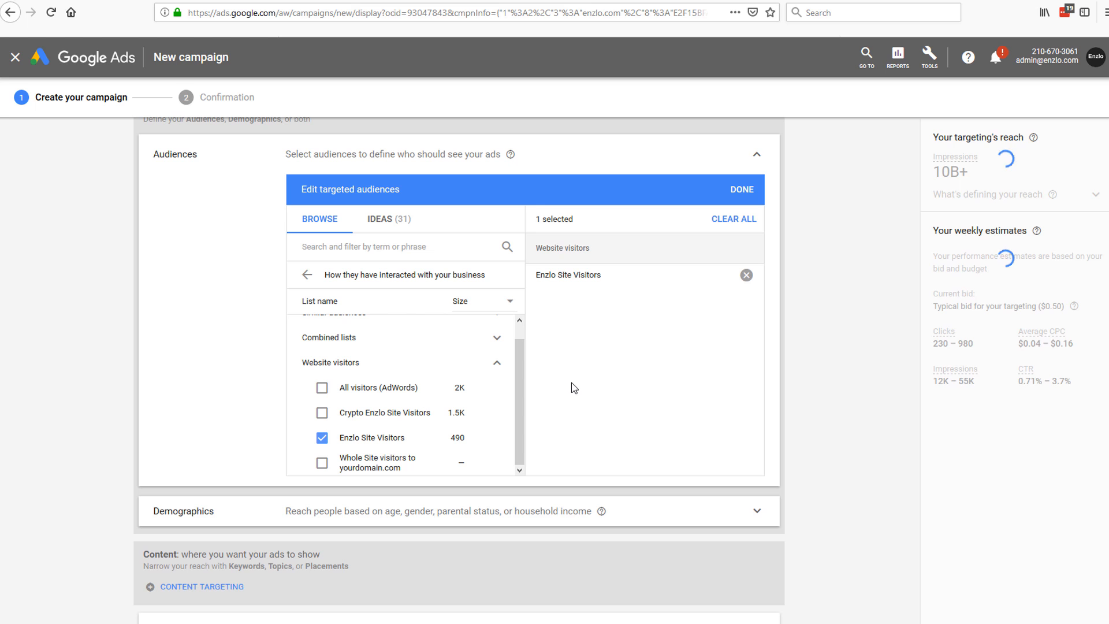
{"action": "scroll", "coordinate": [573, 388], "scroll_direction": "down", "scroll_amount": 1}
{"action": "scroll", "coordinate": [317, 364], "scroll_direction": "up", "scroll_amount": 2}
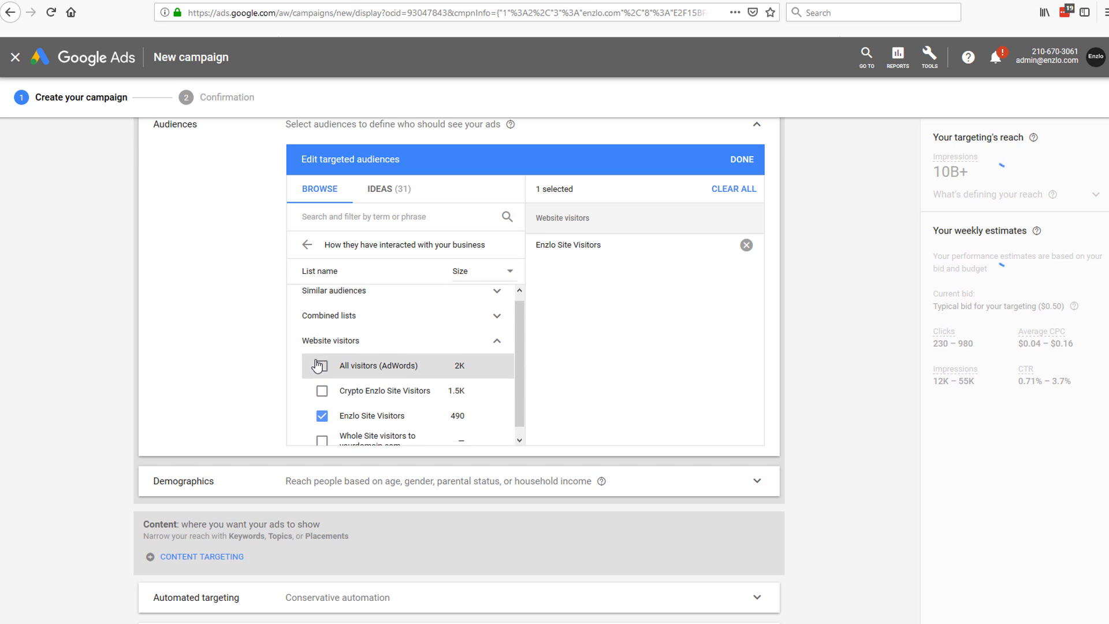
{"action": "scroll", "coordinate": [488, 349], "scroll_direction": "up", "scroll_amount": 1}
{"action": "scroll", "coordinate": [836, 325], "scroll_direction": "down", "scroll_amount": 3}
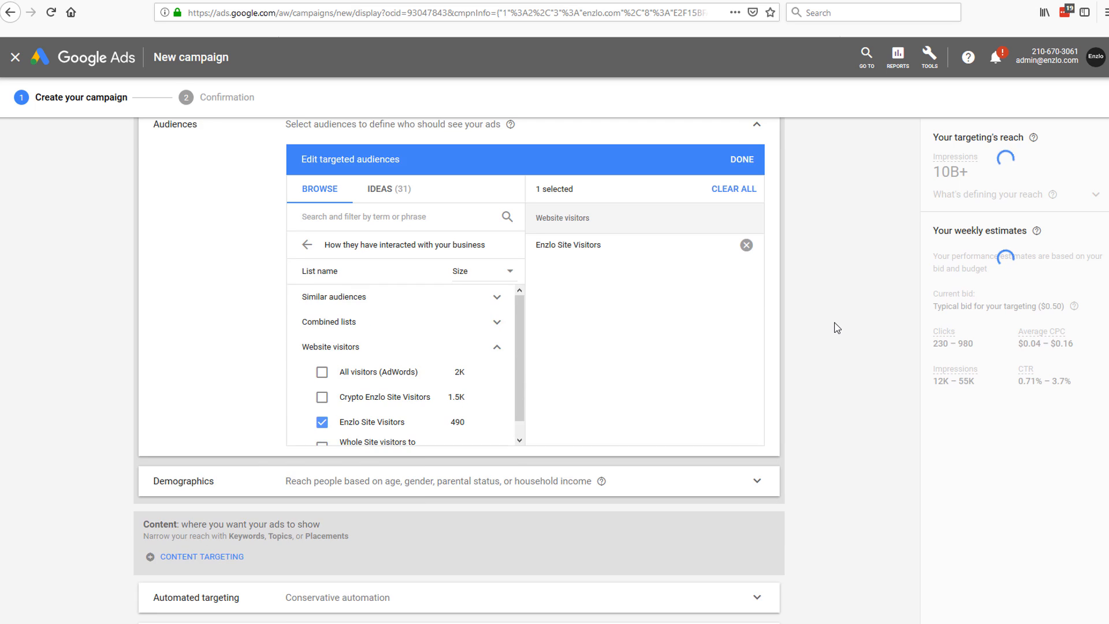
{"action": "scroll", "coordinate": [835, 325], "scroll_direction": "up", "scroll_amount": 5}
{"action": "scroll", "coordinate": [838, 327], "scroll_direction": "down", "scroll_amount": 4}
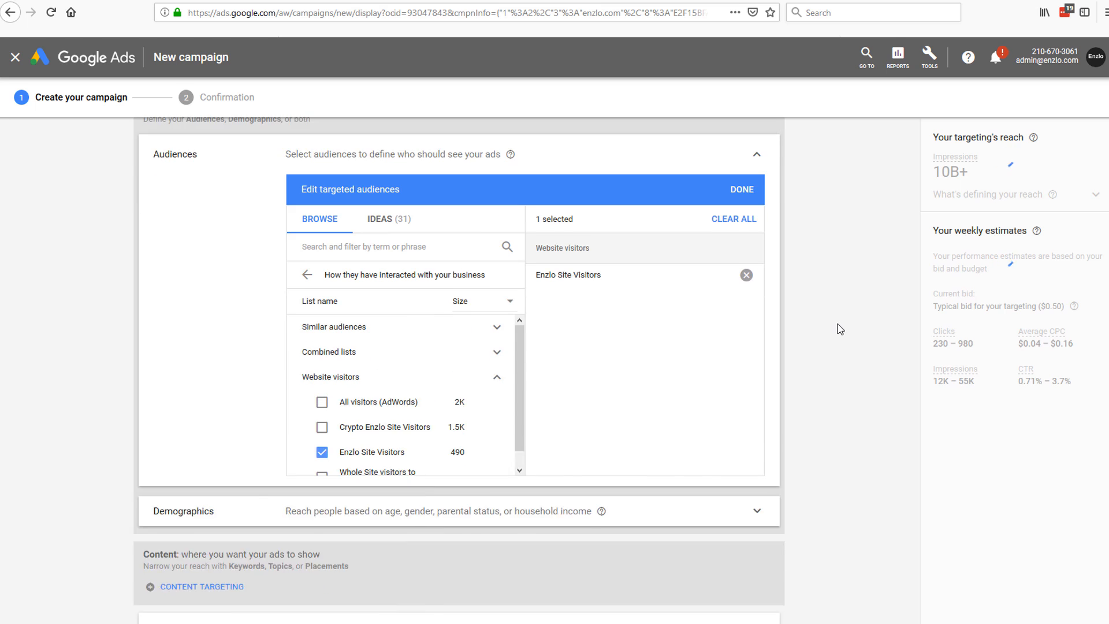
Step: Open the demographic targeting and toggle the gender and age range checkboxes
{"action": "left_click", "coordinate": [445, 461]}
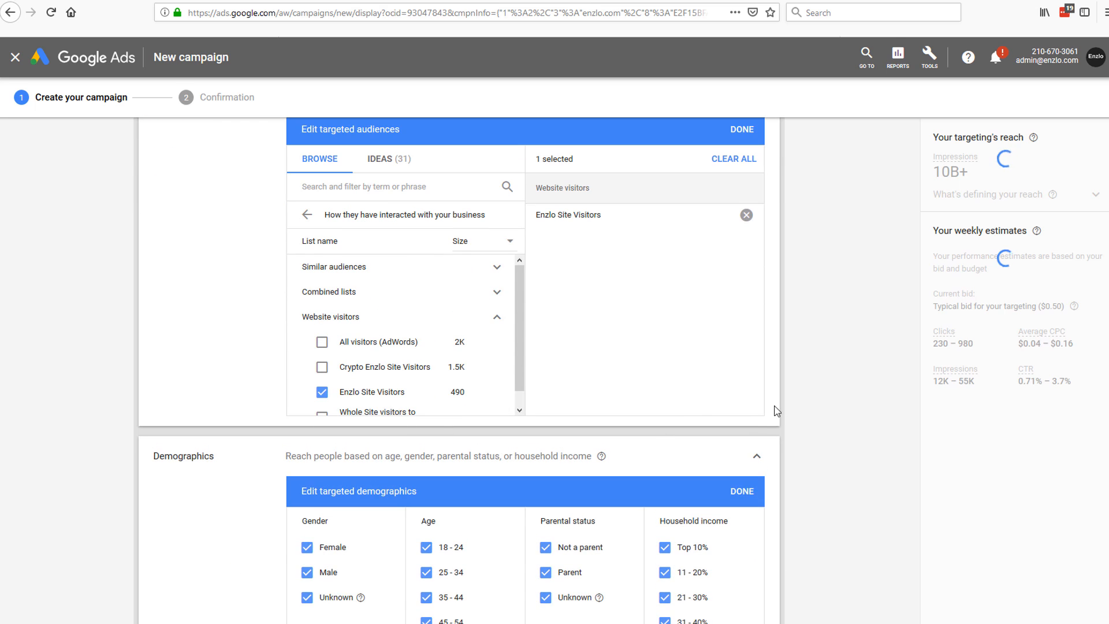
{"action": "scroll", "coordinate": [830, 378], "scroll_direction": "down", "scroll_amount": 3}
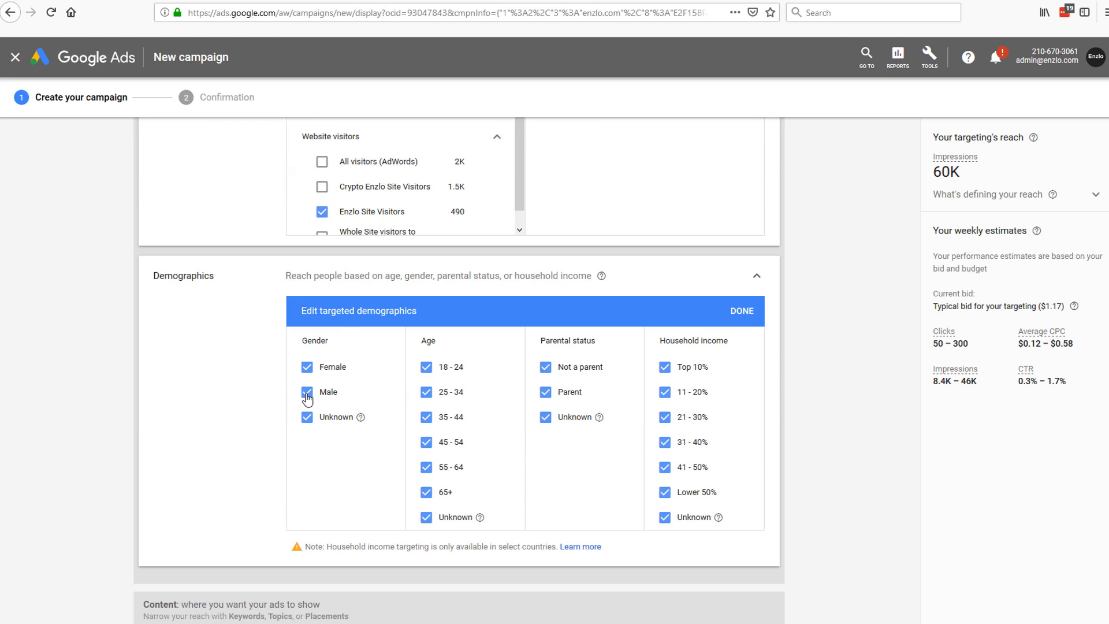
{"action": "left_click", "coordinate": [307, 392]}
{"action": "left_click", "coordinate": [306, 417]}
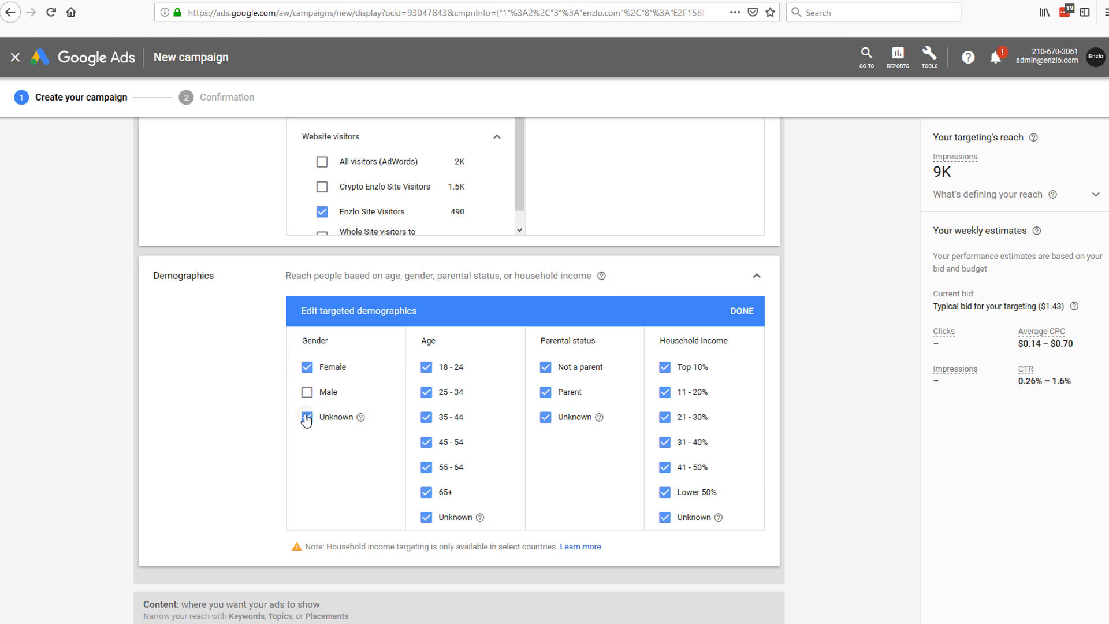
{"action": "left_click", "coordinate": [306, 392]}
{"action": "left_click", "coordinate": [308, 367]}
{"action": "left_click", "coordinate": [307, 416]}
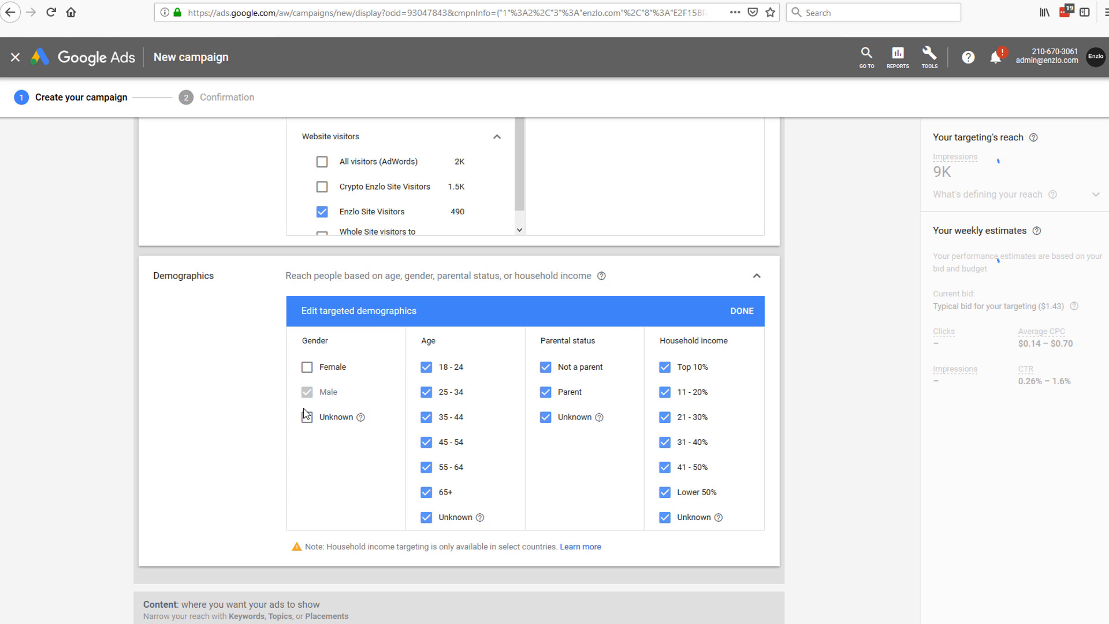
{"action": "left_click", "coordinate": [307, 392]}
{"action": "left_click", "coordinate": [307, 393]}
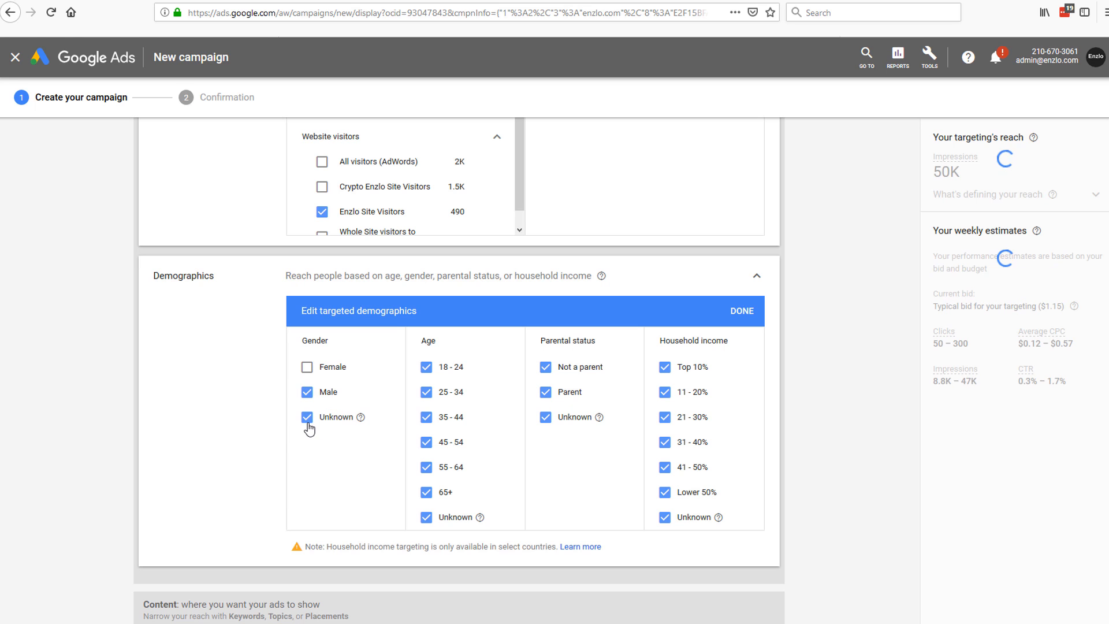
{"action": "left_click", "coordinate": [425, 366]}
{"action": "left_click", "coordinate": [426, 417]}
{"action": "left_click", "coordinate": [428, 442]}
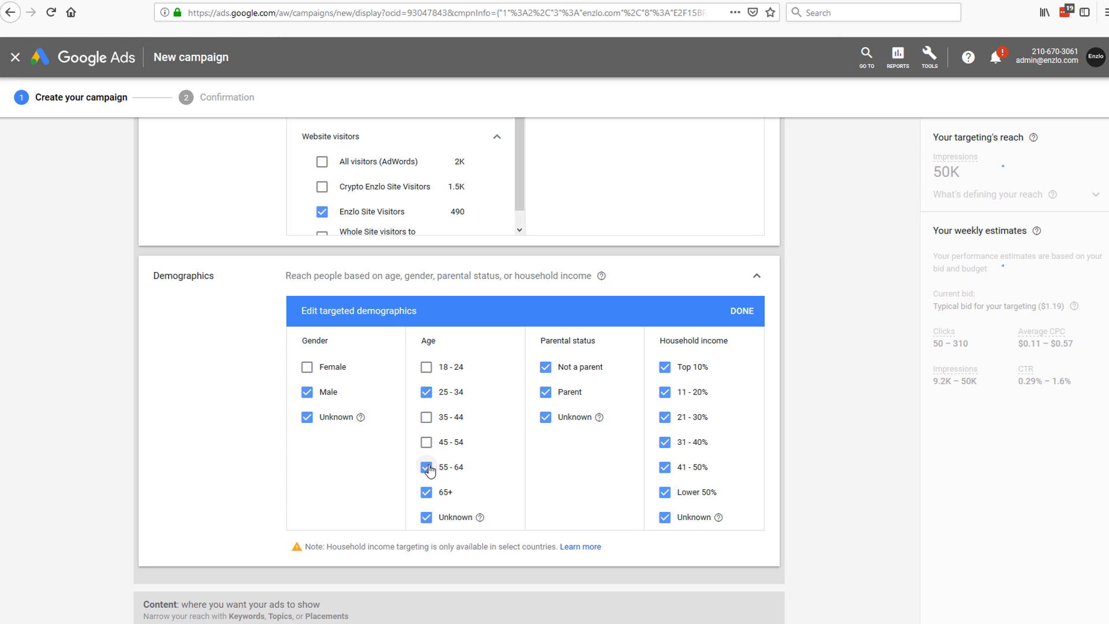
{"action": "left_click", "coordinate": [426, 467]}
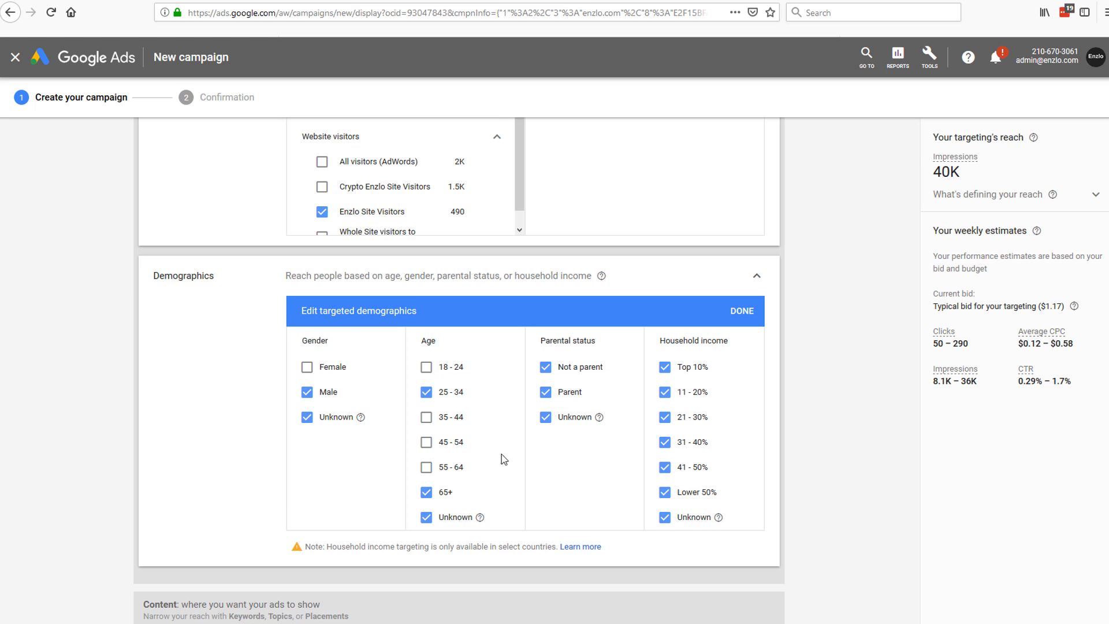
Step: Tick Female and the 18-24, 35-44, 45-54 and 55-64 age ranges so every demographic is included
{"action": "scroll", "coordinate": [644, 435], "scroll_direction": "up", "scroll_amount": 1}
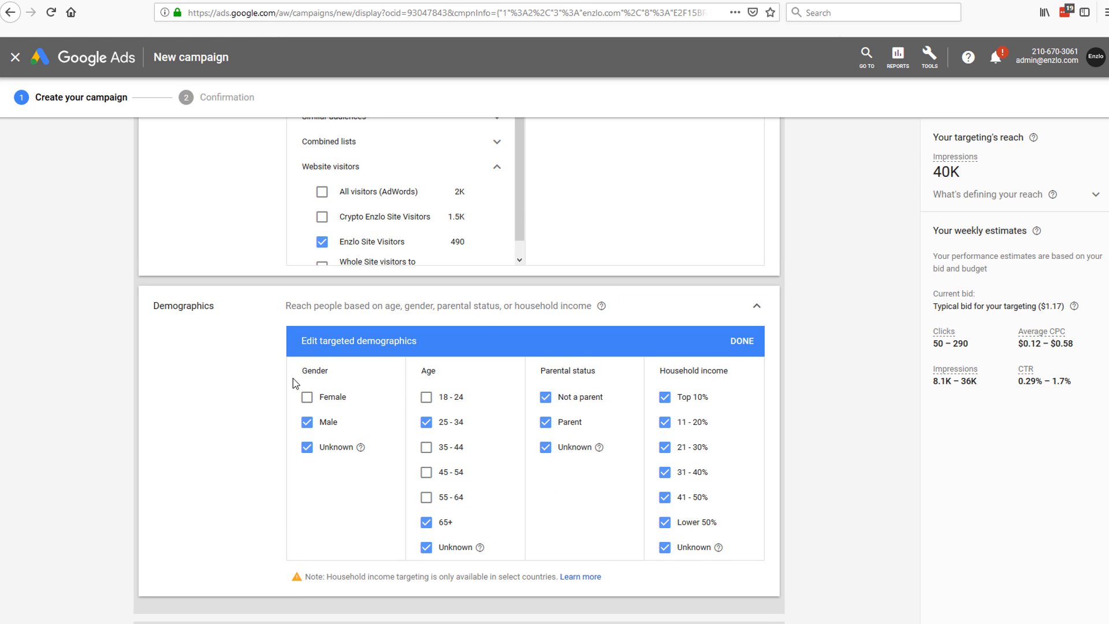
{"action": "scroll", "coordinate": [288, 384], "scroll_direction": "up", "scroll_amount": 4}
{"action": "scroll", "coordinate": [303, 349], "scroll_direction": "down", "scroll_amount": 5}
{"action": "scroll", "coordinate": [404, 393], "scroll_direction": "up", "scroll_amount": 3}
{"action": "scroll", "coordinate": [478, 399], "scroll_direction": "up", "scroll_amount": 3}
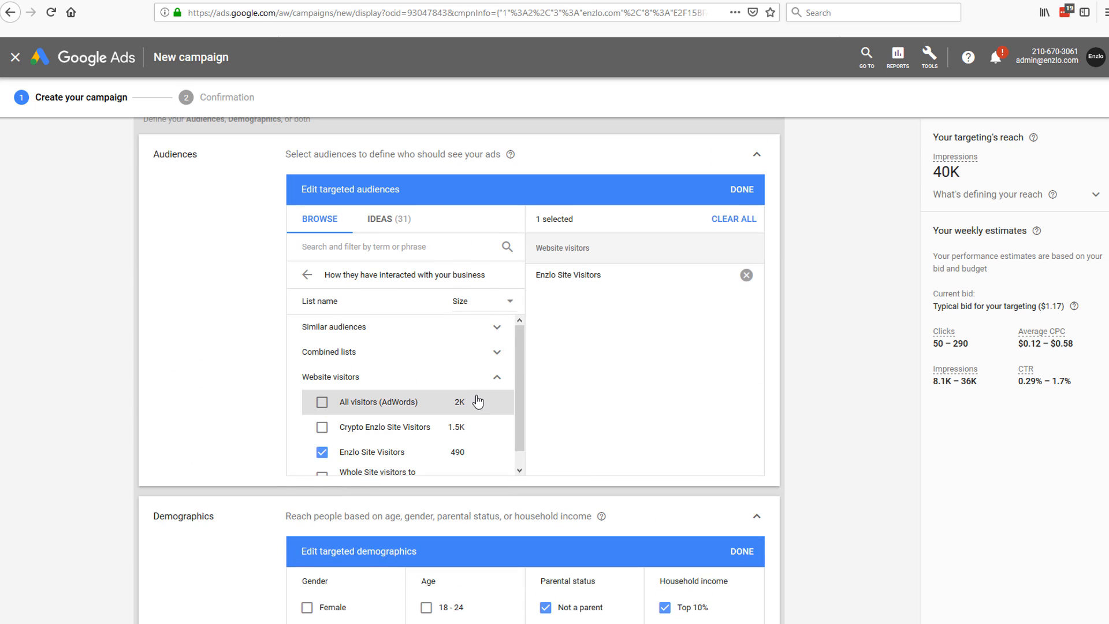
{"action": "scroll", "coordinate": [470, 421], "scroll_direction": "down", "scroll_amount": 2}
{"action": "scroll", "coordinate": [677, 414], "scroll_direction": "down", "scroll_amount": 5}
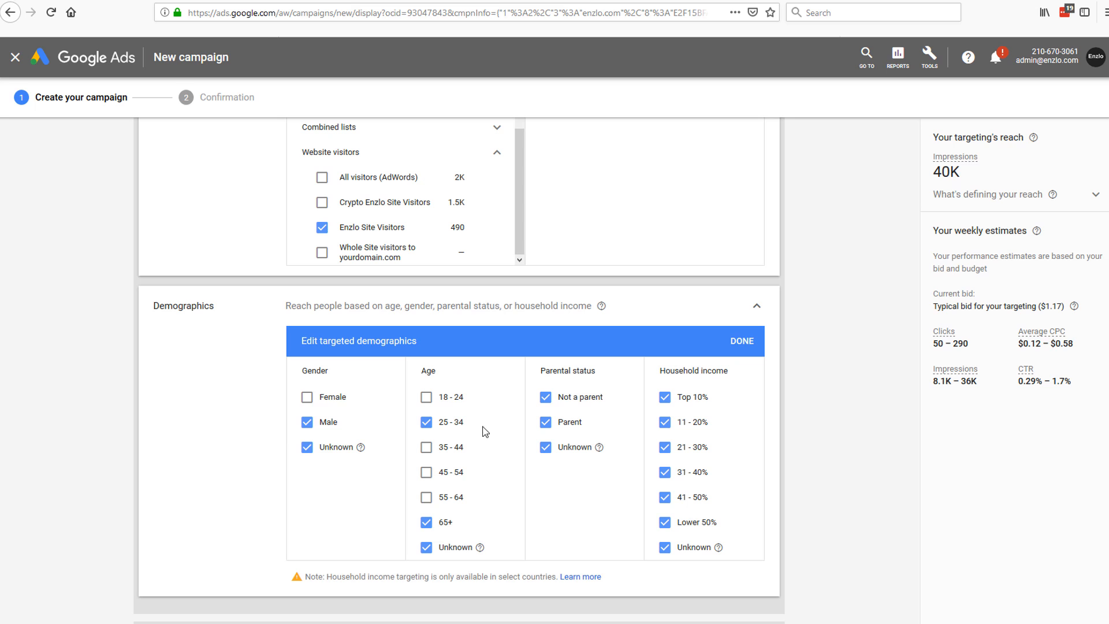
{"action": "left_click", "coordinate": [323, 400]}
{"action": "left_click", "coordinate": [444, 399]}
{"action": "left_click", "coordinate": [453, 451]}
{"action": "left_click", "coordinate": [454, 475]}
{"action": "left_click", "coordinate": [453, 498]}
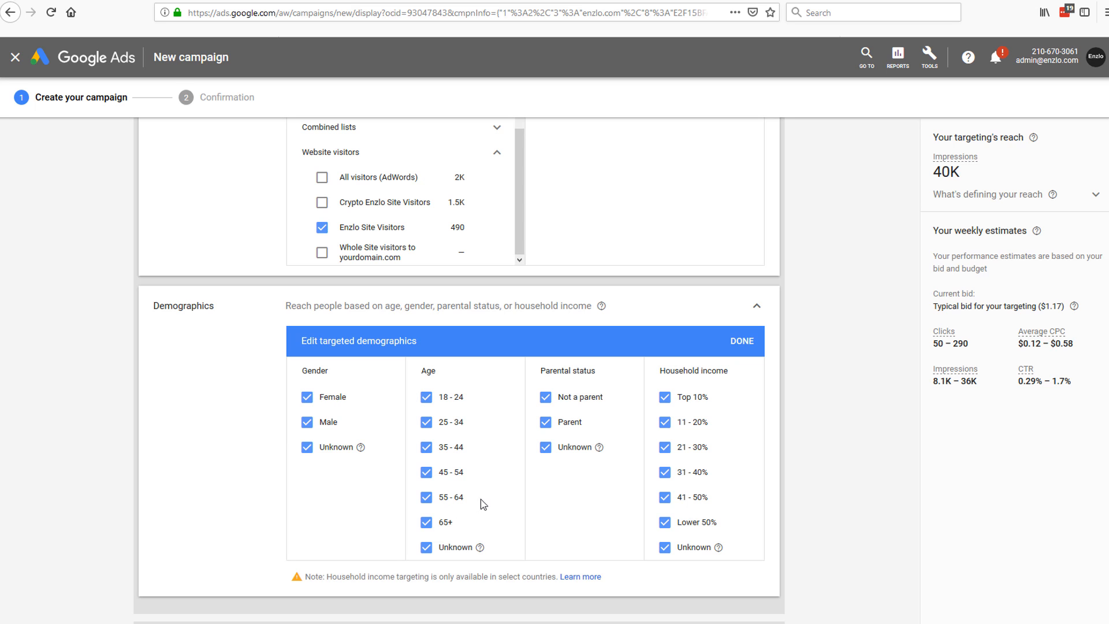
{"action": "scroll", "coordinate": [693, 489], "scroll_direction": "down", "scroll_amount": 5}
{"action": "scroll", "coordinate": [688, 487], "scroll_direction": "up", "scroll_amount": 3}
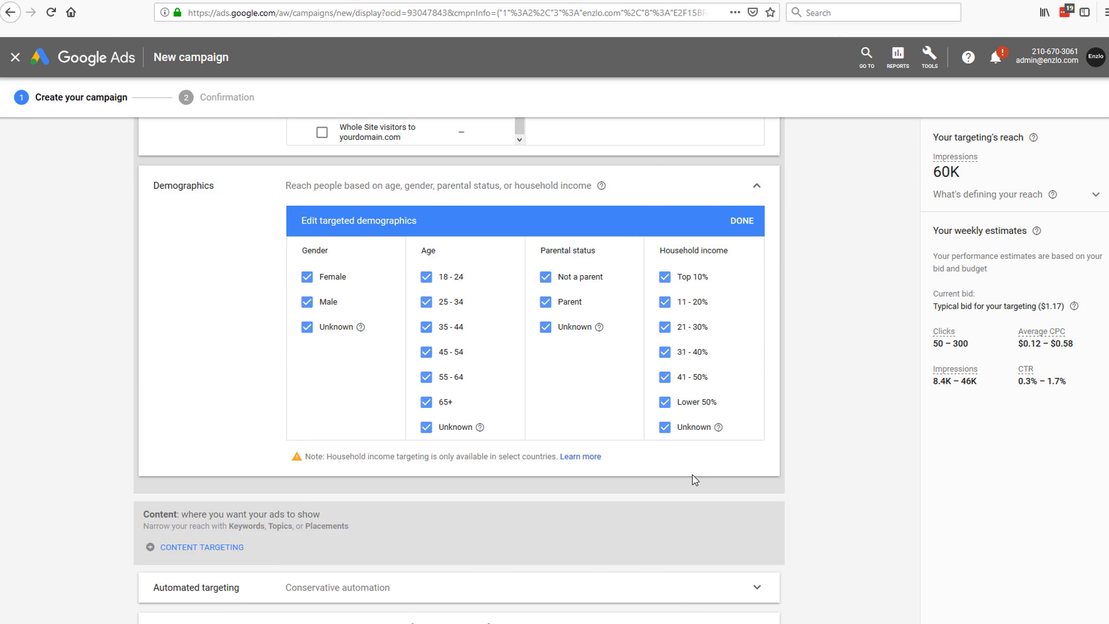
{"action": "scroll", "coordinate": [784, 477], "scroll_direction": "down", "scroll_amount": 5}
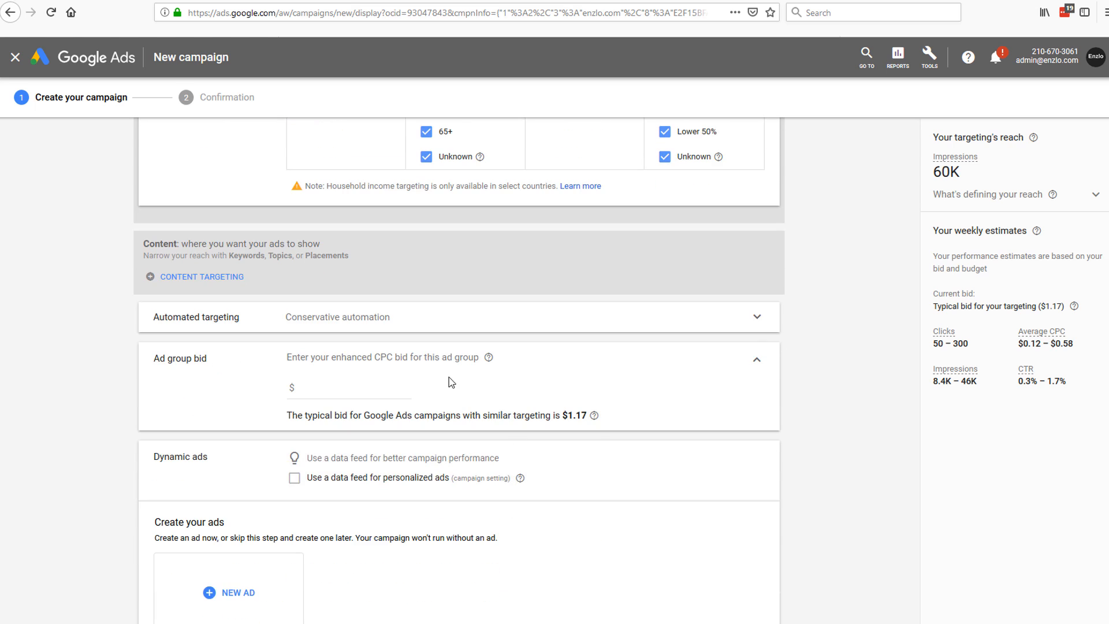
Step: Collapse Automated targeting and enter a $1.20 ad group bid
{"action": "scroll", "coordinate": [151, 221], "scroll_direction": "down", "scroll_amount": 1}
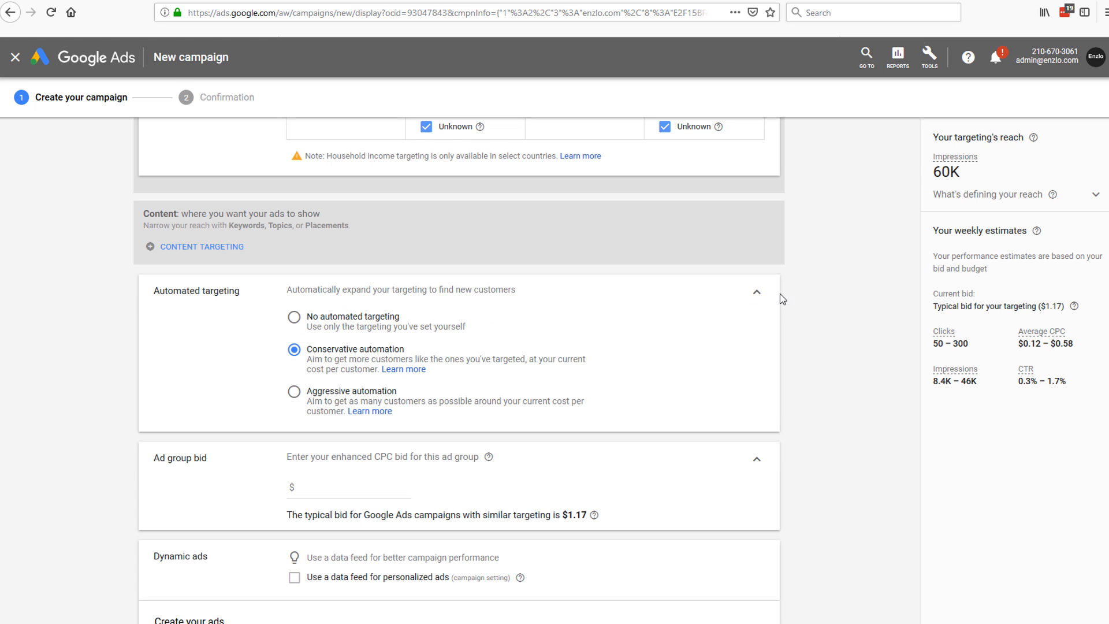
{"action": "left_click", "coordinate": [756, 296]}
{"action": "scroll", "coordinate": [329, 339], "scroll_direction": "down", "scroll_amount": 1}
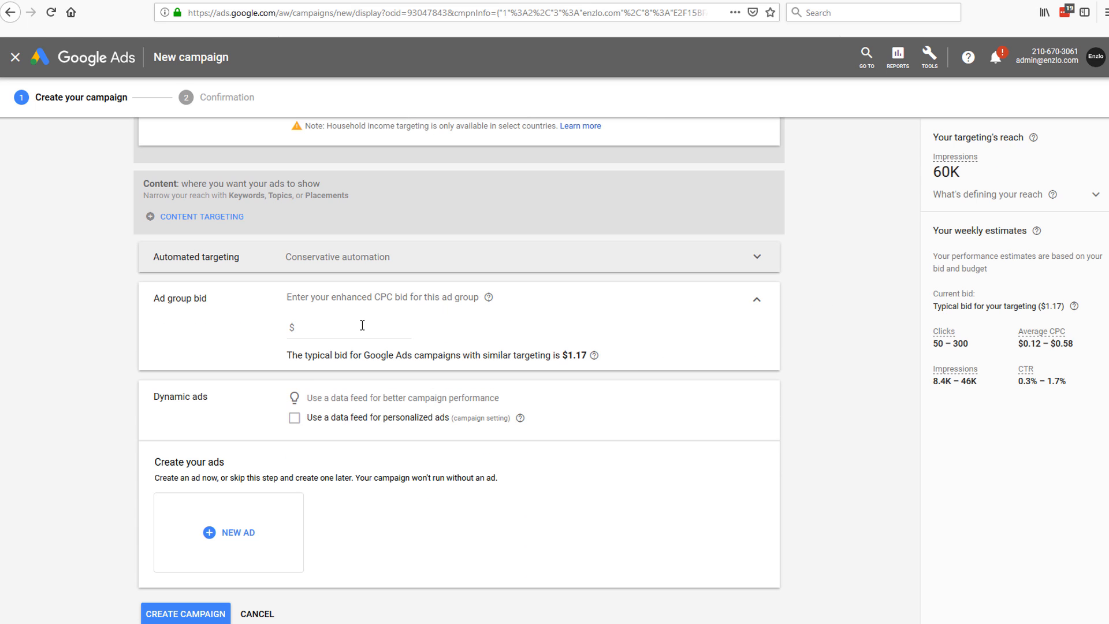
{"action": "left_click", "coordinate": [340, 329]}
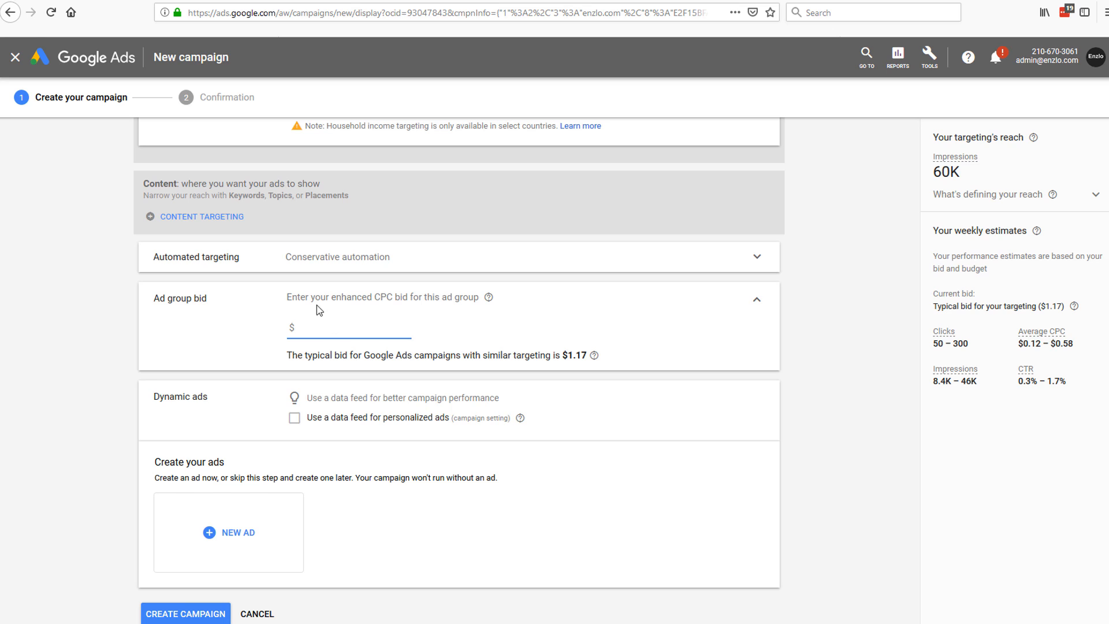
{"action": "left_click_drag", "start_coordinate": [374, 297], "coordinate": [393, 298]}
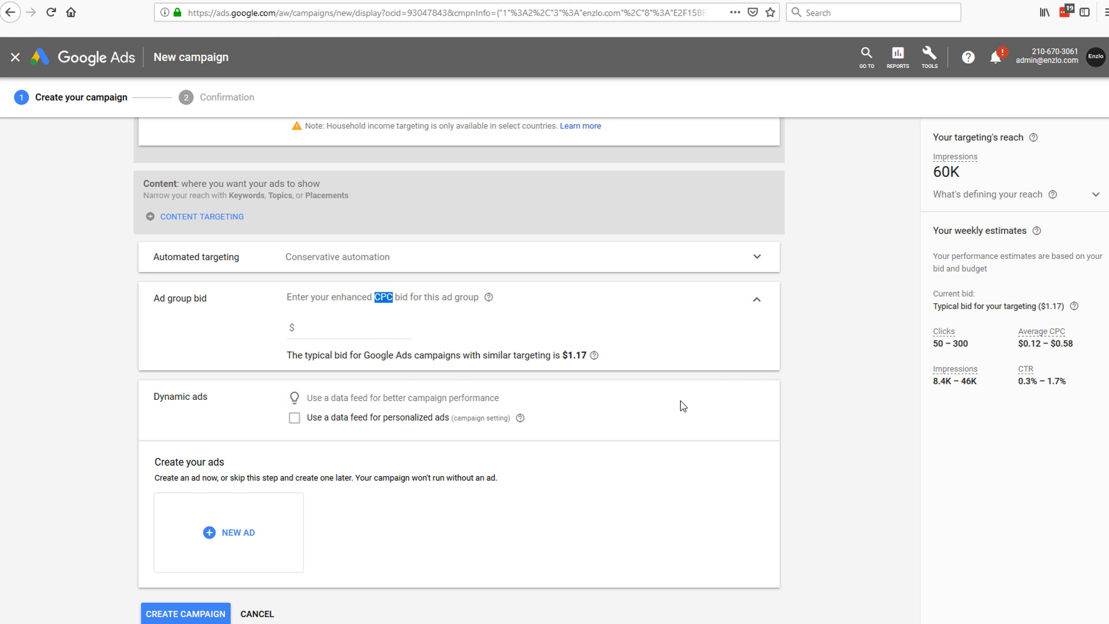
{"action": "left_click", "coordinate": [356, 327]}
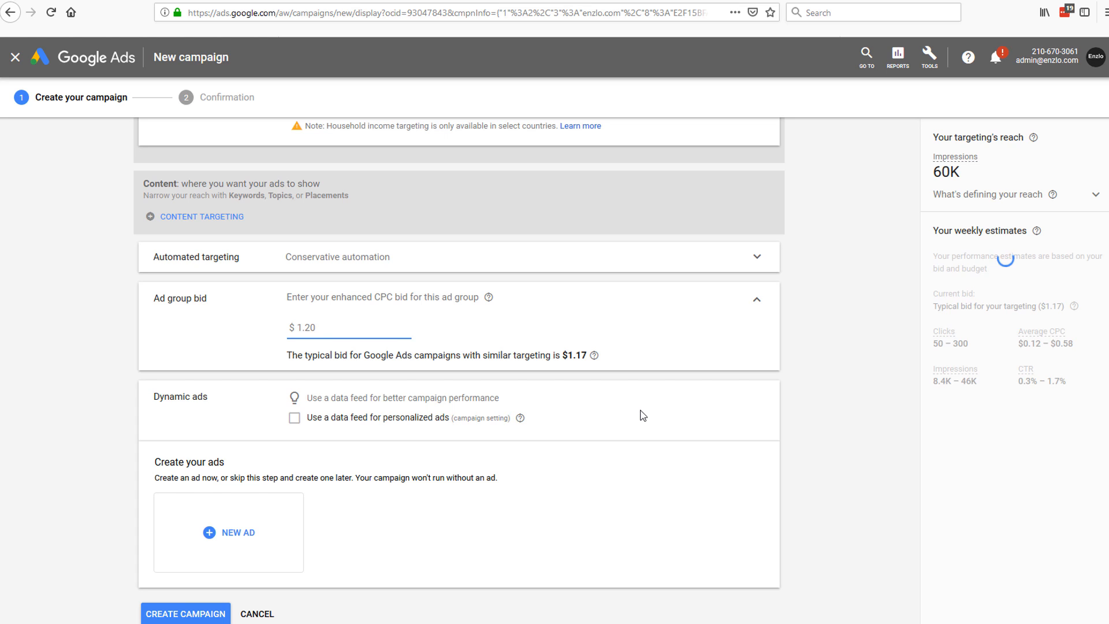
{"action": "left_click_drag", "start_coordinate": [317, 327], "coordinate": [297, 328]}
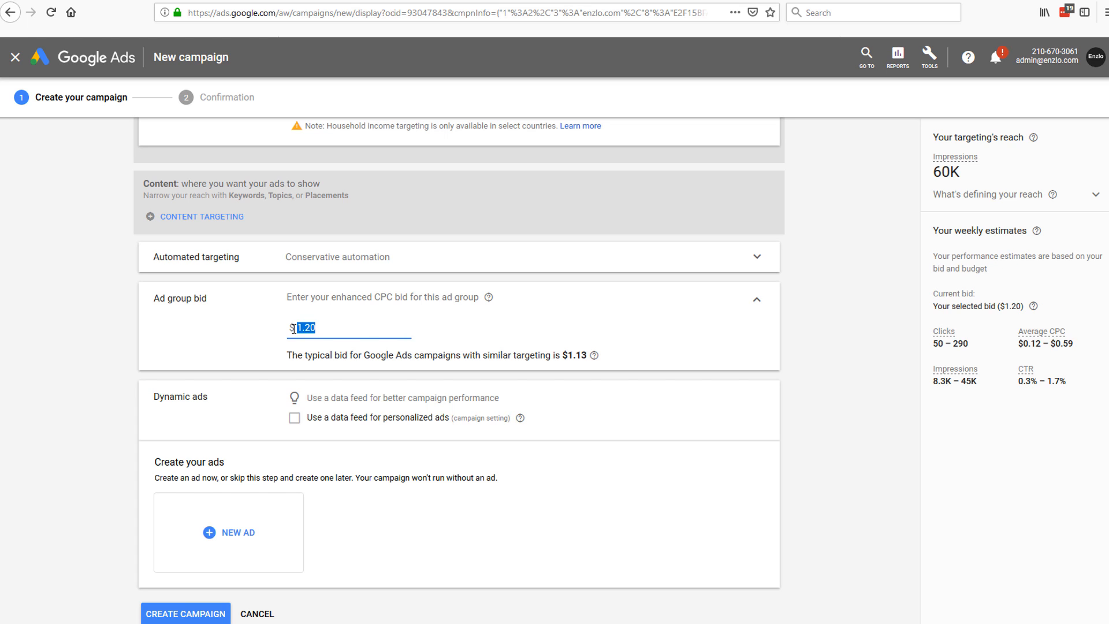
{"action": "left_click", "coordinate": [330, 327]}
{"action": "left_click_drag", "start_coordinate": [334, 327], "coordinate": [296, 325]}
{"action": "left_click_drag", "start_coordinate": [352, 327], "coordinate": [267, 329]}
{"action": "left_click", "coordinate": [267, 334]}
{"action": "left_click_drag", "start_coordinate": [356, 327], "coordinate": [276, 328]}
{"action": "left_click", "coordinate": [351, 327]}
Step: Point out the dollar and cents parts of the 1.20 bid, then bring up the NEW AD choices
{"action": "scroll", "coordinate": [361, 340], "scroll_direction": "down", "scroll_amount": 1}
{"action": "scroll", "coordinate": [364, 343], "scroll_direction": "up", "scroll_amount": 3}
{"action": "scroll", "coordinate": [436, 355], "scroll_direction": "down", "scroll_amount": 2}
{"action": "scroll", "coordinate": [404, 324], "scroll_direction": "down", "scroll_amount": 2}
{"action": "left_click_drag", "start_coordinate": [330, 281], "coordinate": [297, 284]}
{"action": "left_click", "coordinate": [303, 282]}
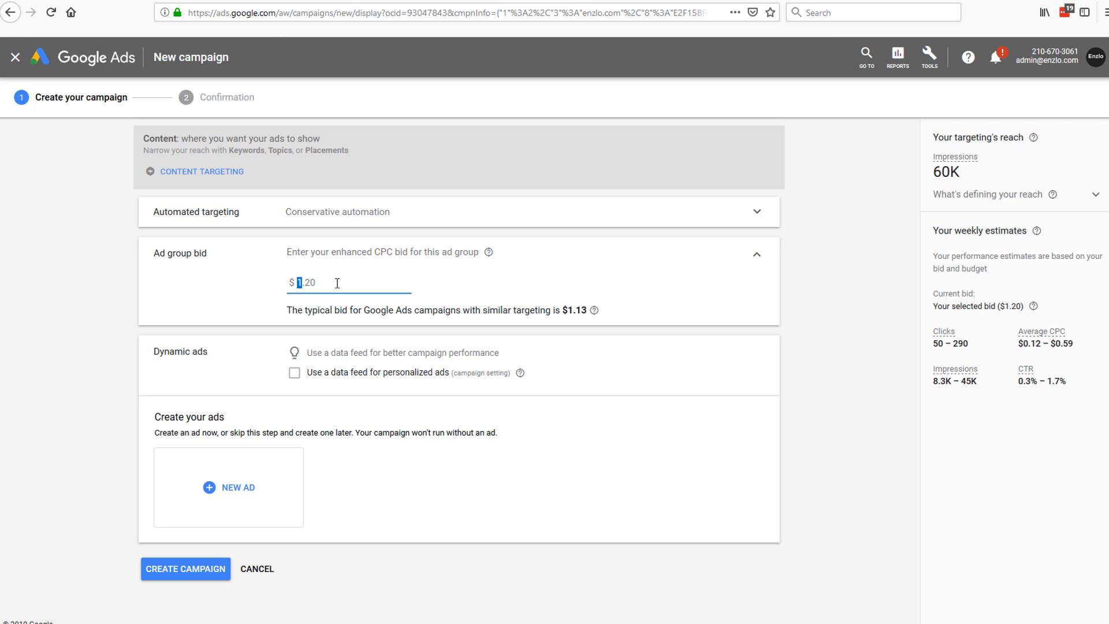
{"action": "left_click", "coordinate": [372, 284]}
{"action": "left_click", "coordinate": [305, 282]}
{"action": "left_click", "coordinate": [318, 282]}
{"action": "left_click_drag", "start_coordinate": [326, 283], "coordinate": [267, 287]}
{"action": "left_click", "coordinate": [242, 487]}
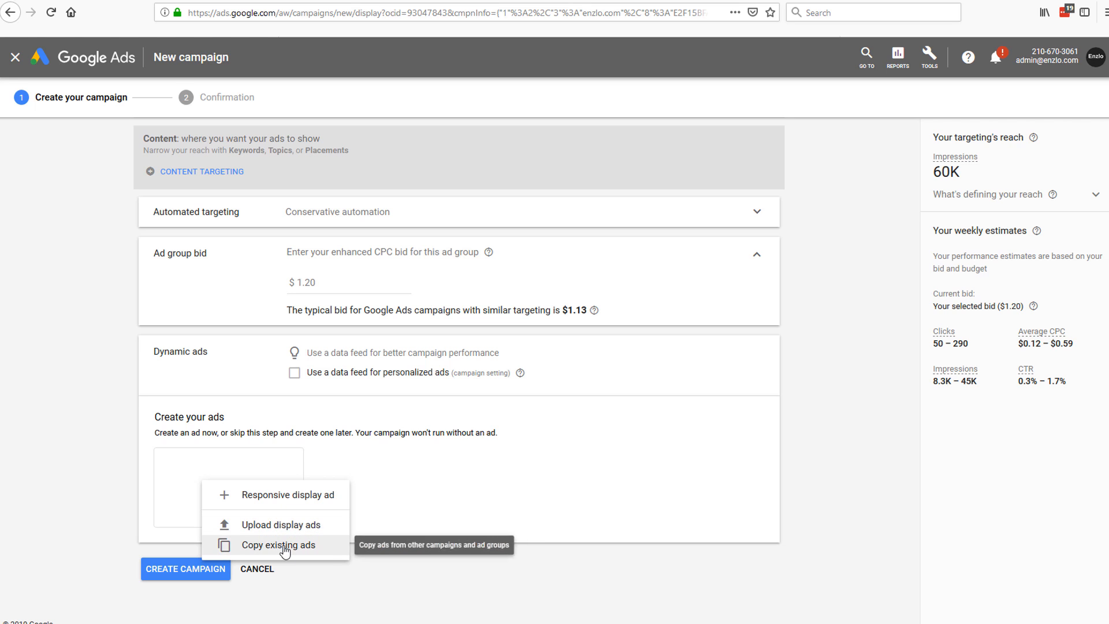
{"action": "left_click", "coordinate": [276, 527]}
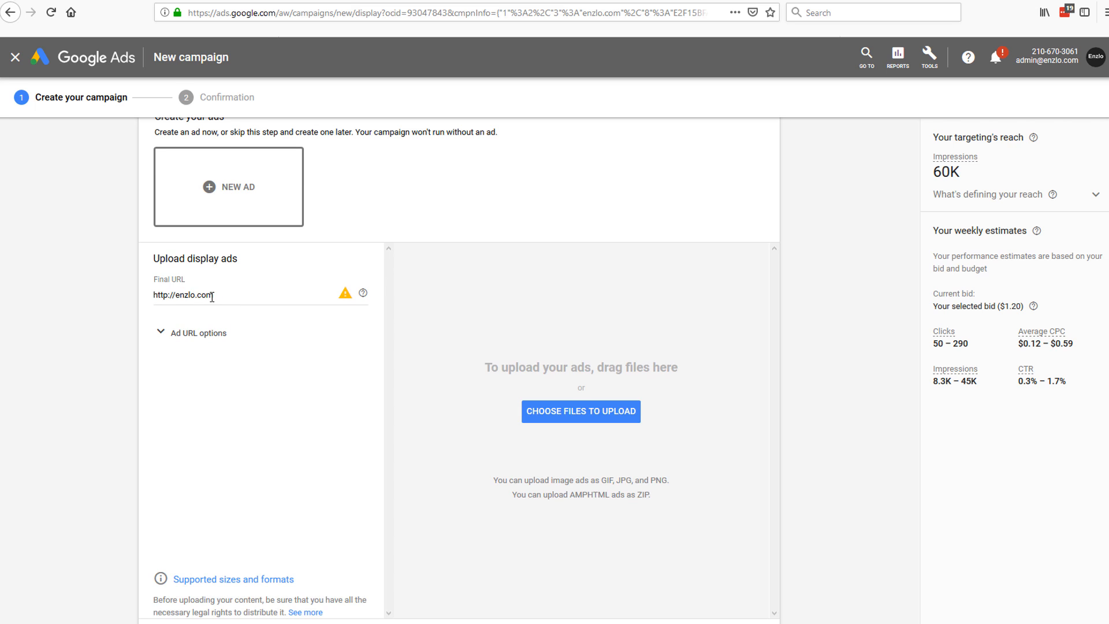
{"action": "left_click", "coordinate": [173, 332]}
{"action": "left_click", "coordinate": [218, 257]}
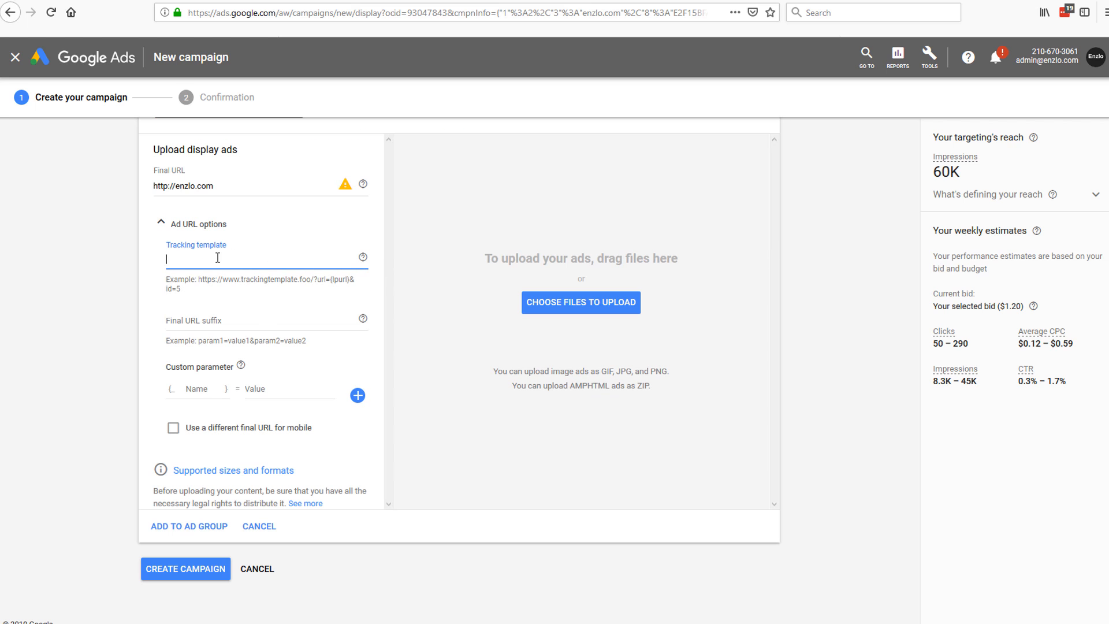
{"action": "scroll", "coordinate": [339, 364], "scroll_direction": "up", "scroll_amount": 1}
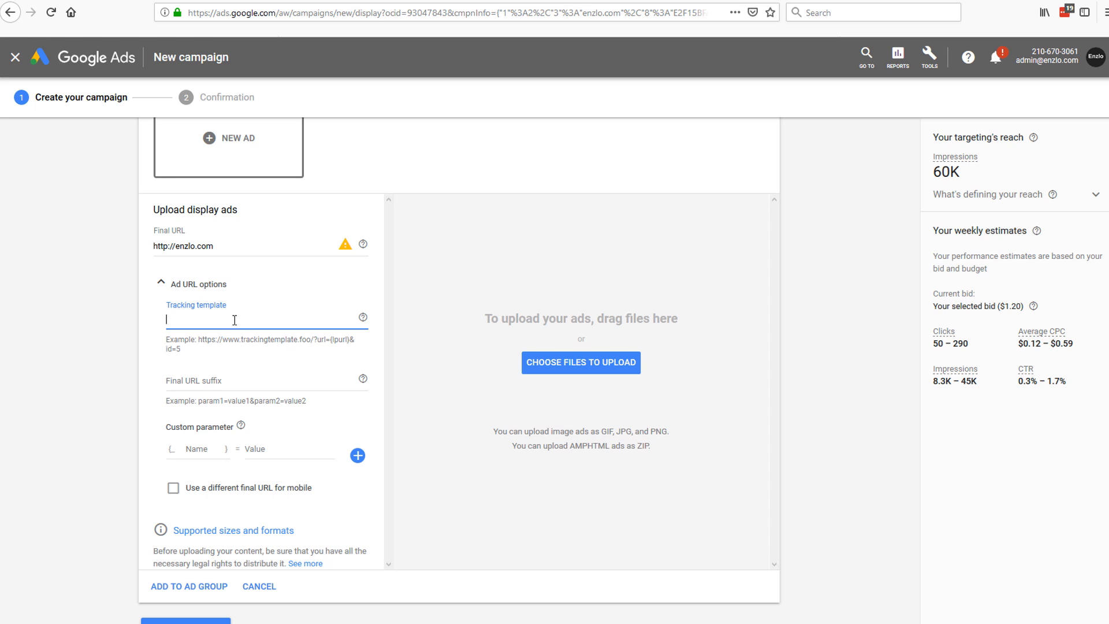
{"action": "left_click_drag", "start_coordinate": [212, 246], "coordinate": [155, 250]}
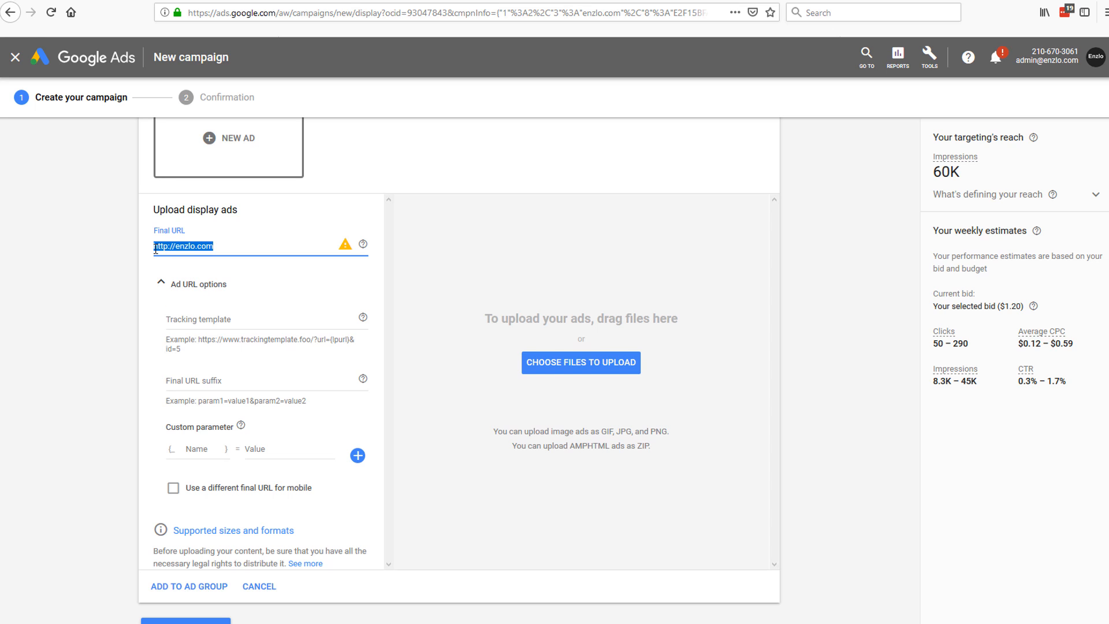
{"action": "left_click", "coordinate": [229, 341]}
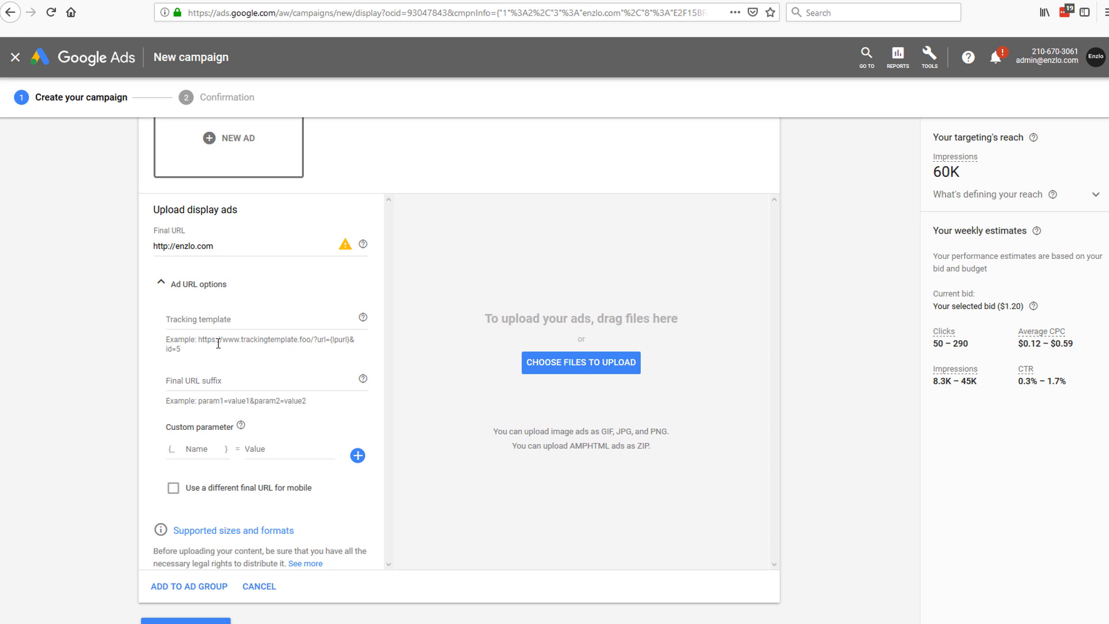
{"action": "left_click", "coordinate": [175, 341]}
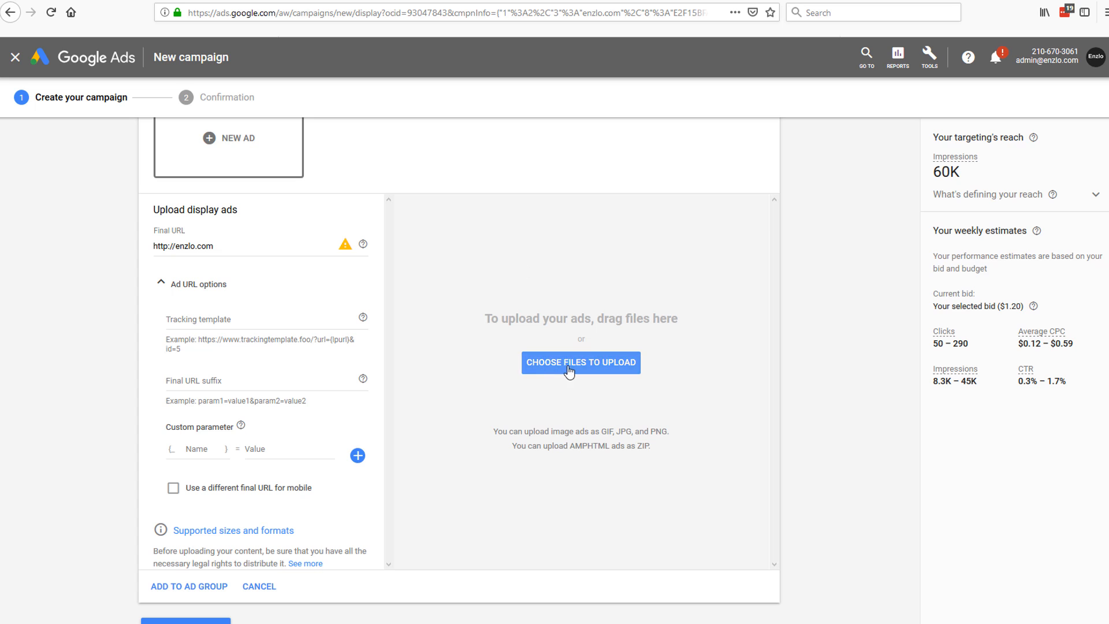
Step: Upload '300x250 free hat' from the facebook ads folder and preview it full size
{"action": "left_click", "coordinate": [572, 370]}
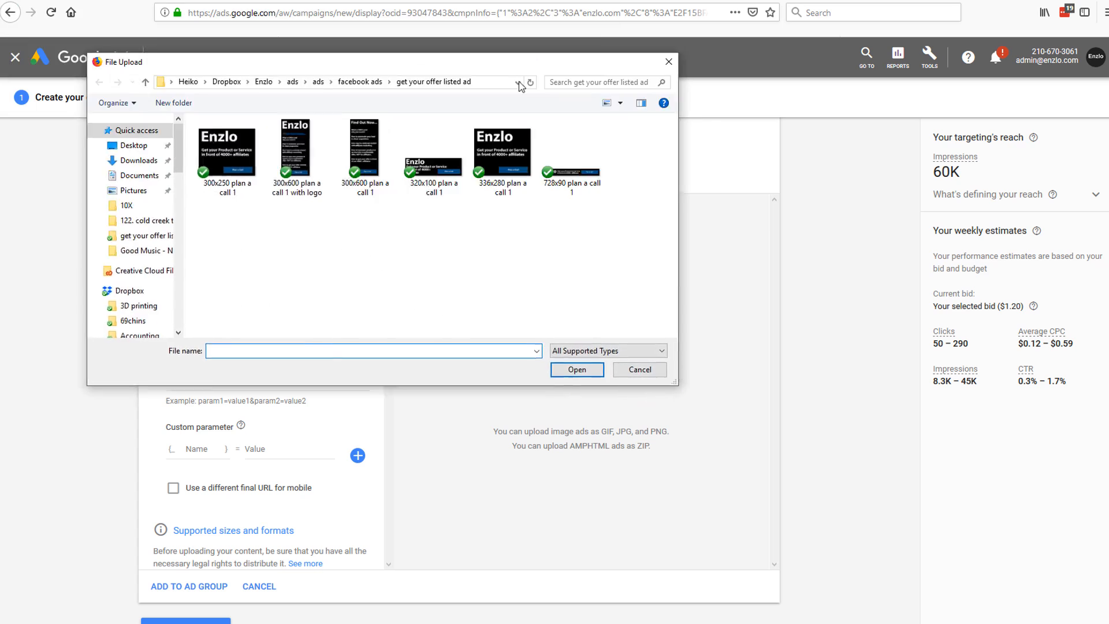
{"action": "left_click", "coordinate": [407, 150]}
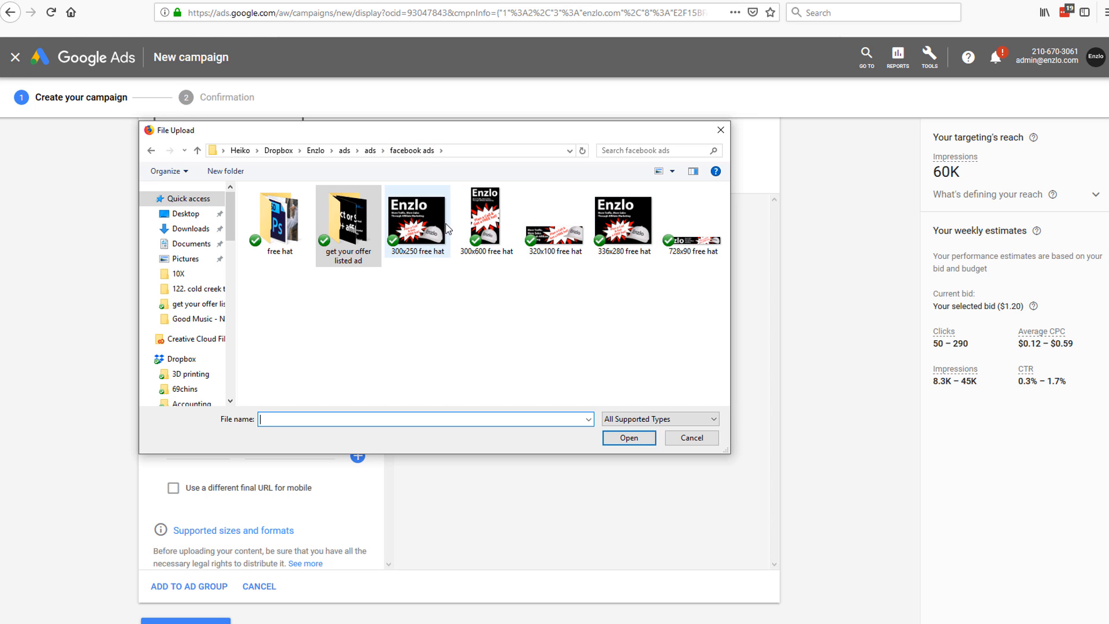
{"action": "left_click", "coordinate": [422, 223]}
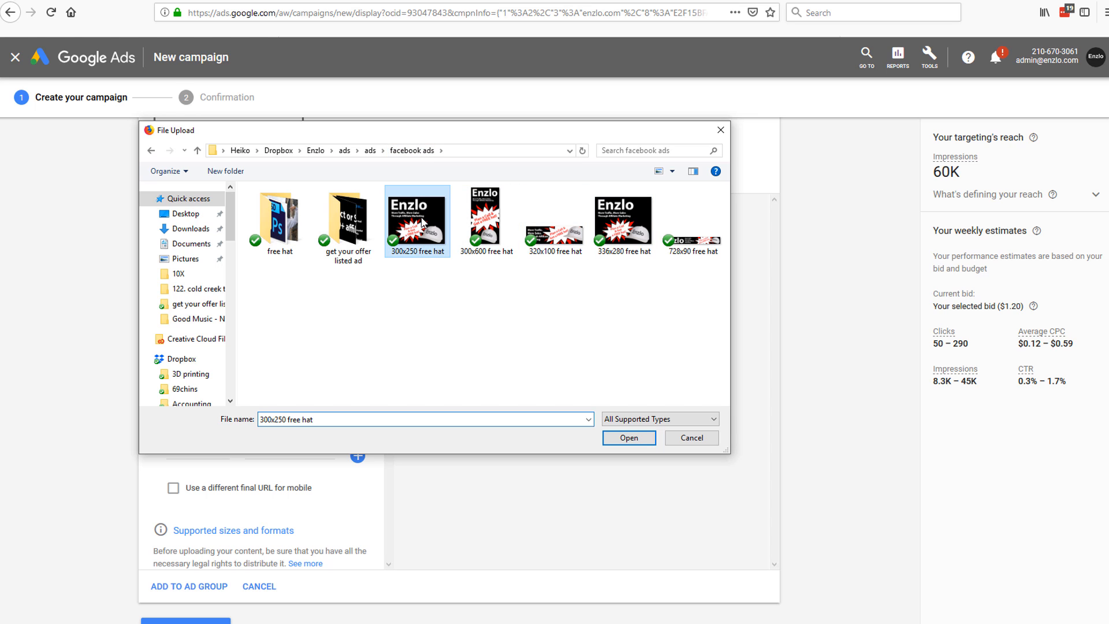
{"action": "left_click", "coordinate": [635, 439]}
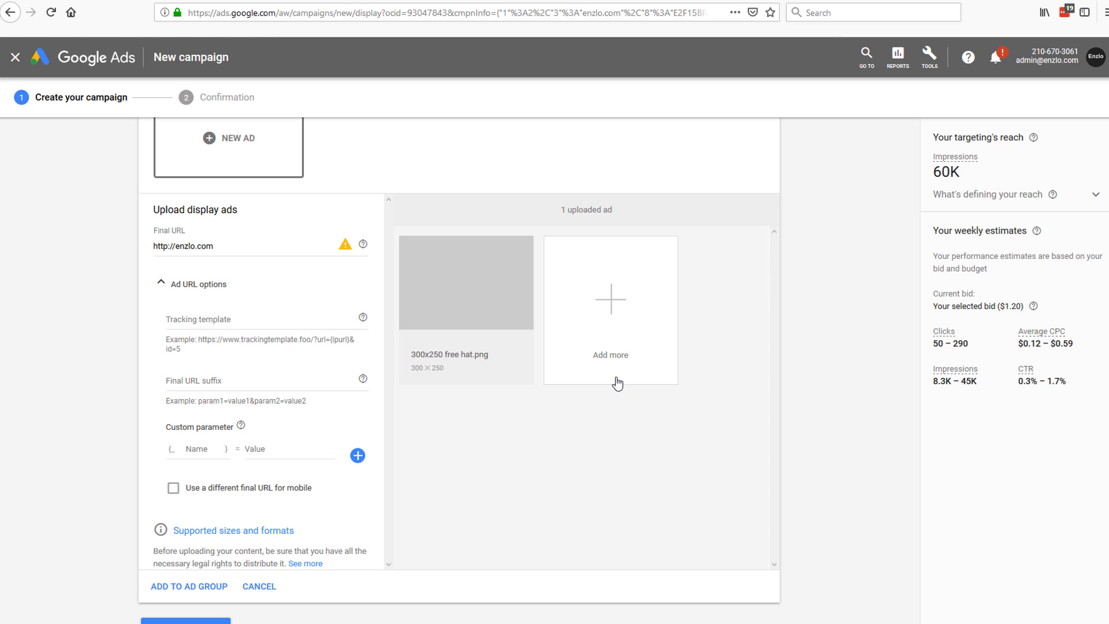
{"action": "left_click", "coordinate": [471, 289]}
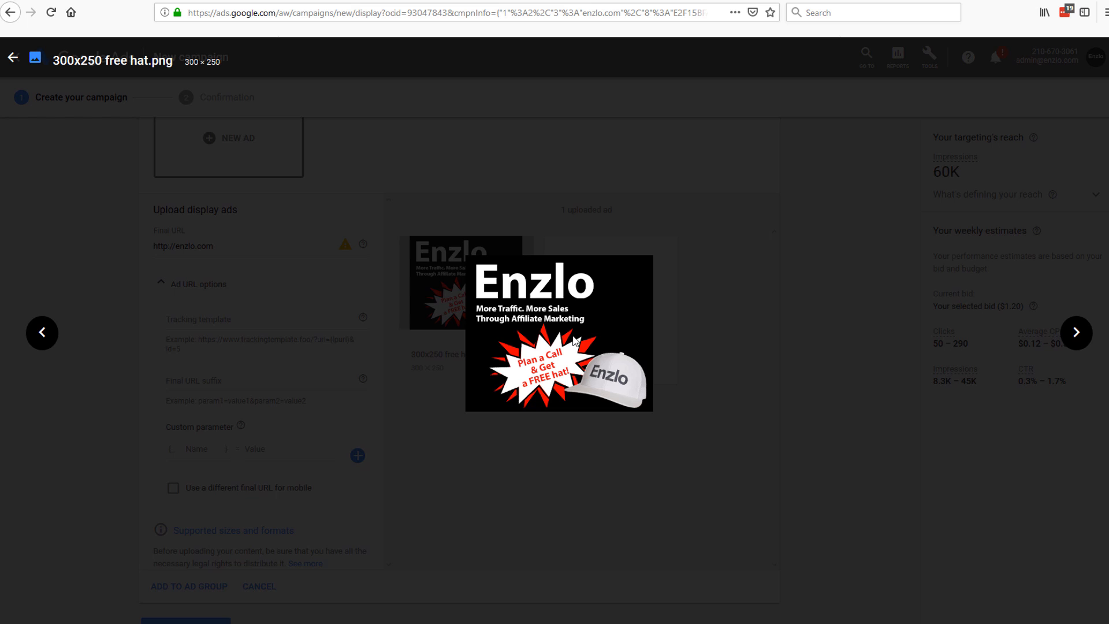
{"action": "left_click", "coordinate": [12, 58]}
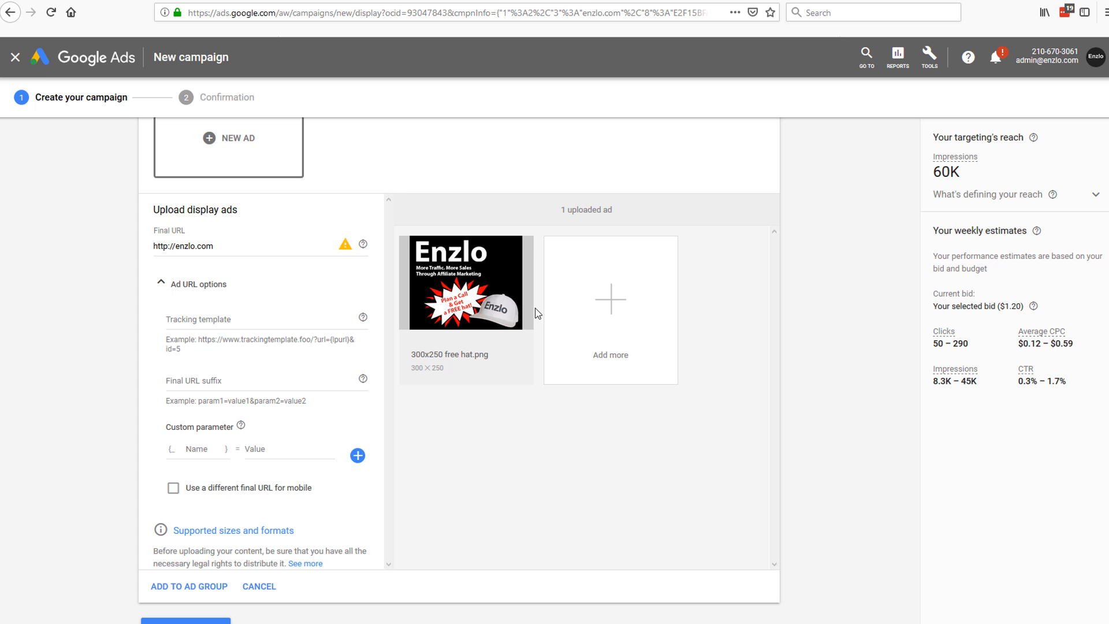
Step: Highlight the final URL and tracking template example, then reopen the file picker for more banners
{"action": "scroll", "coordinate": [348, 302], "scroll_direction": "down", "scroll_amount": 1}
{"action": "scroll", "coordinate": [348, 302], "scroll_direction": "up", "scroll_amount": 2}
{"action": "left_click_drag", "start_coordinate": [235, 275], "coordinate": [121, 265]}
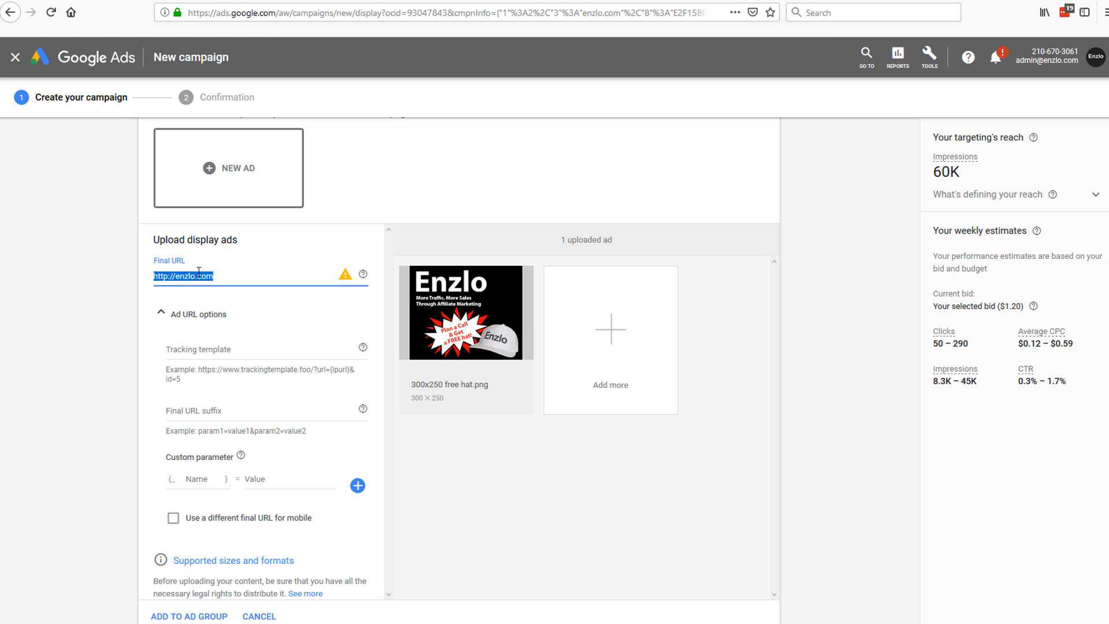
{"action": "left_click", "coordinate": [235, 375]}
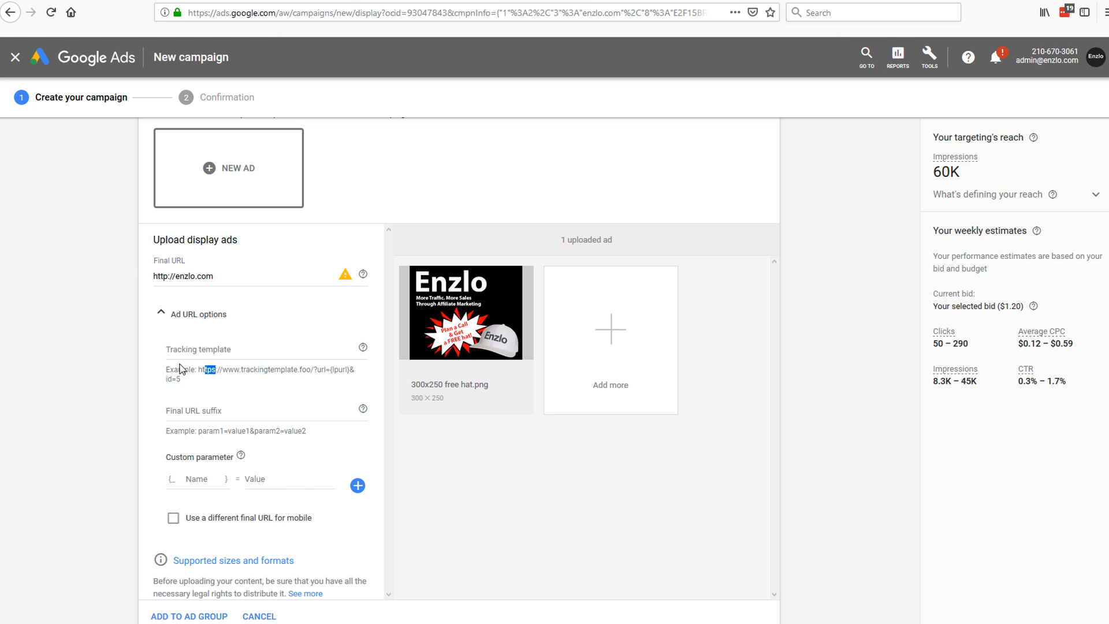
{"action": "left_click_drag", "start_coordinate": [168, 369], "coordinate": [233, 393]}
{"action": "left_click", "coordinate": [224, 390]}
{"action": "left_click_drag", "start_coordinate": [236, 275], "coordinate": [128, 282]}
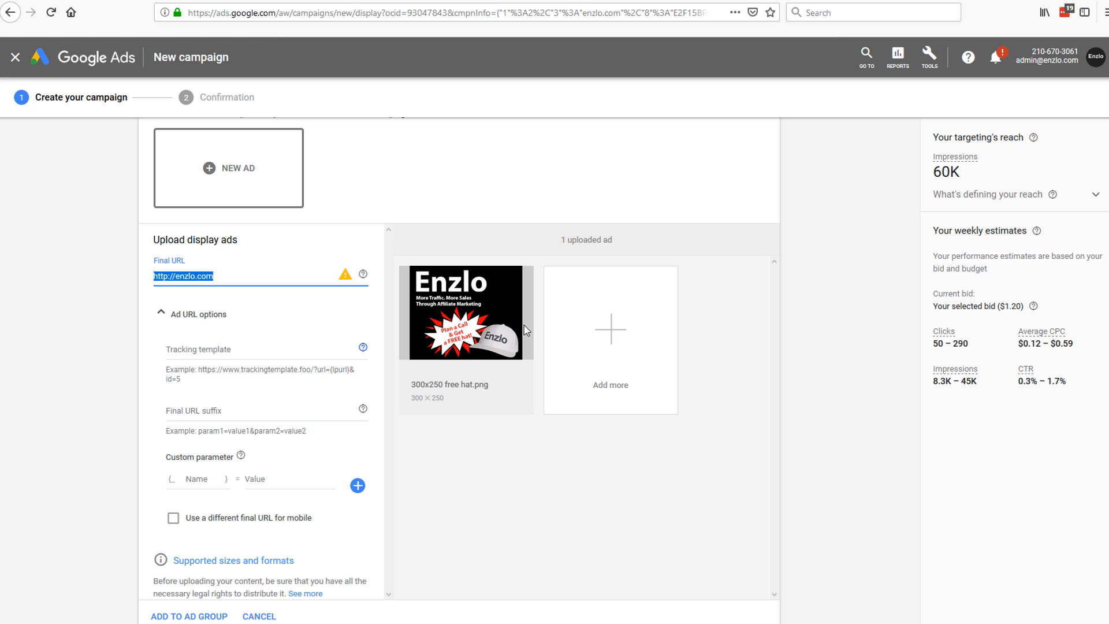
{"action": "left_click", "coordinate": [621, 334]}
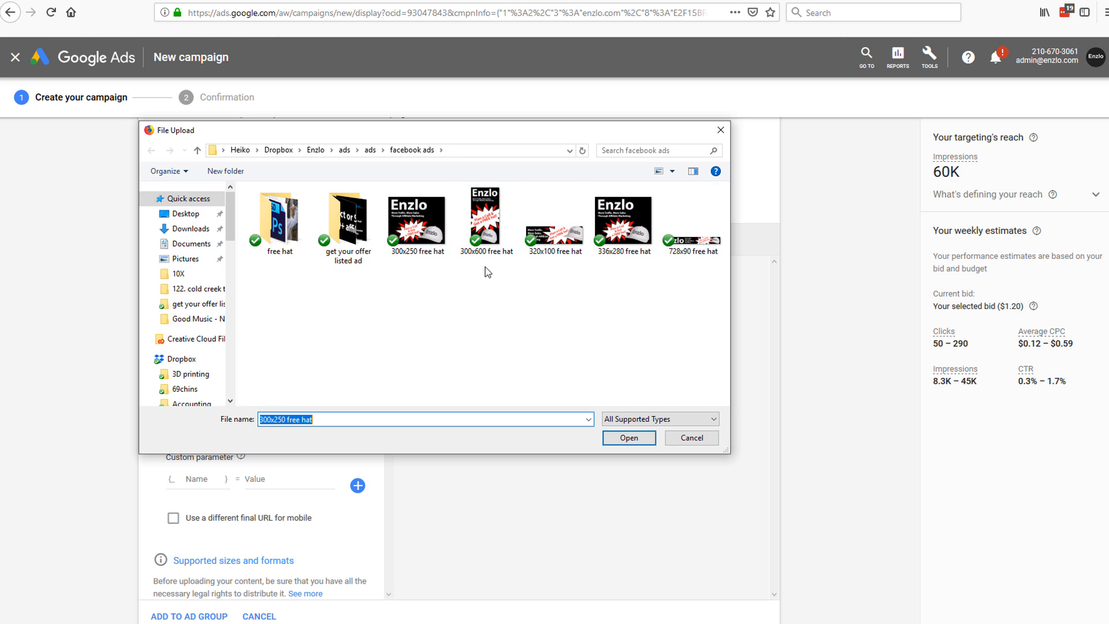
Step: Upload the 300x600 free hat banner from the file picker
{"action": "left_click_drag", "start_coordinate": [705, 284], "coordinate": [407, 249]}
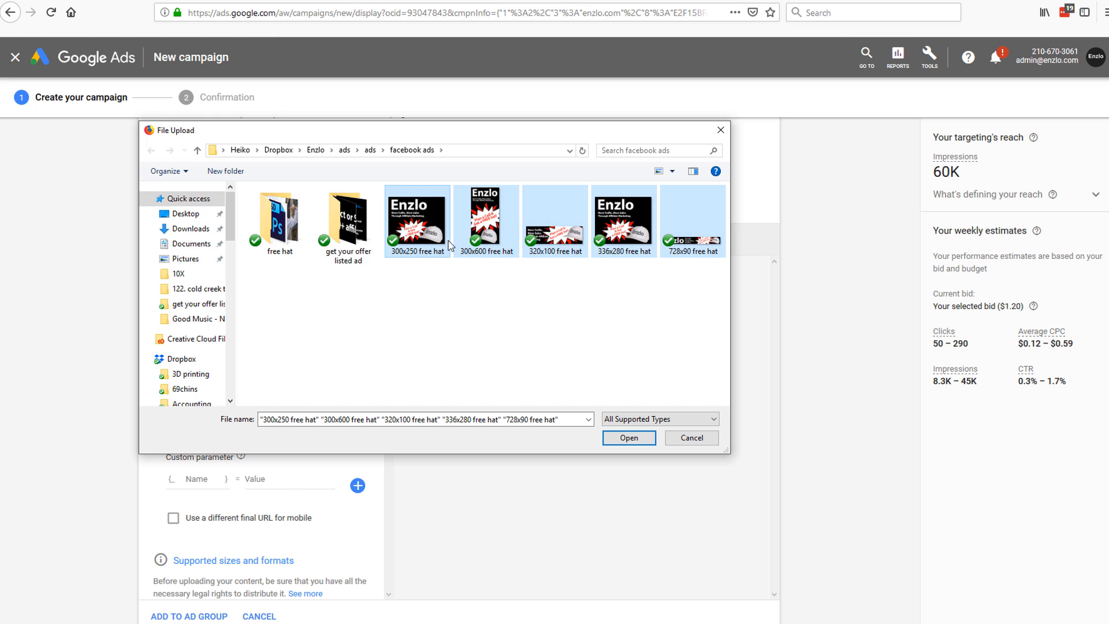
{"action": "left_click", "coordinate": [554, 223]}
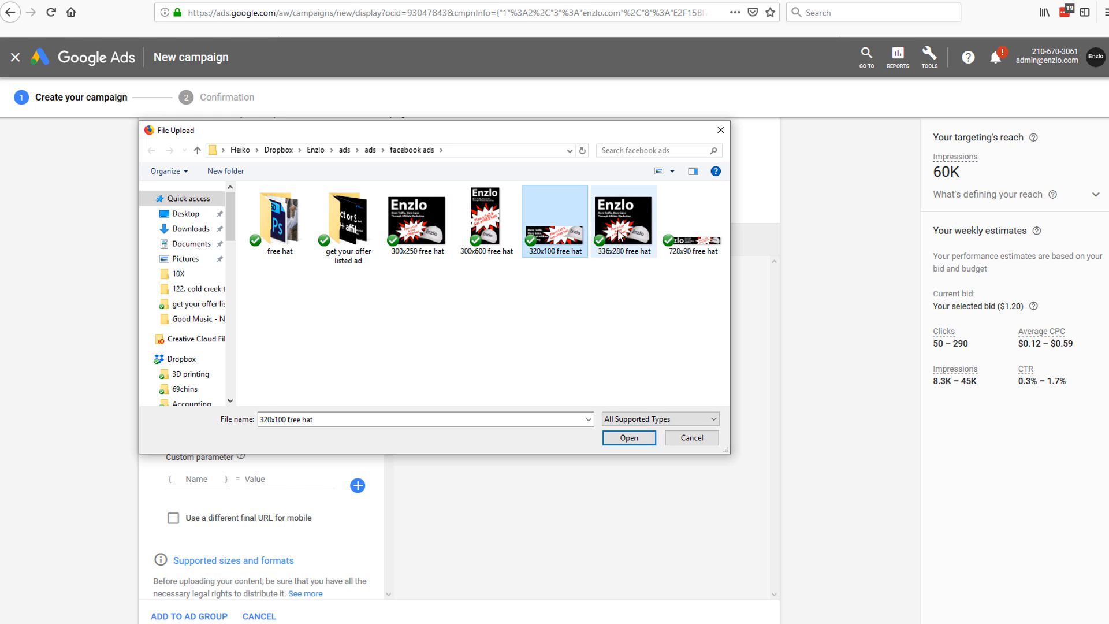
{"action": "left_click", "coordinate": [619, 231]}
{"action": "left_click", "coordinate": [562, 241]}
{"action": "double_click", "coordinate": [509, 234]}
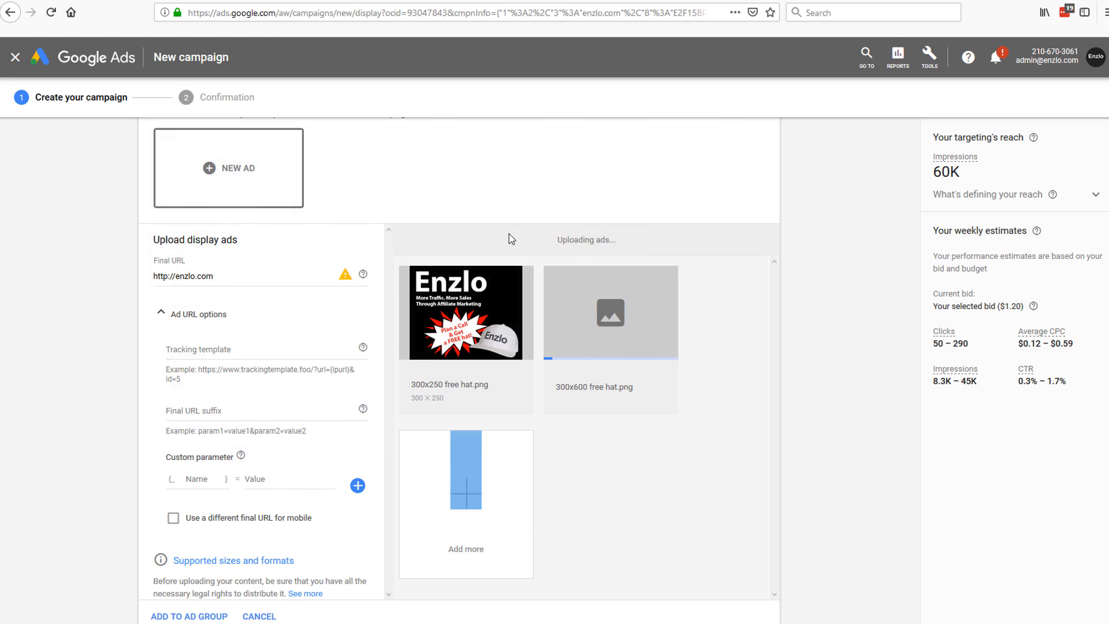
Step: Add the 320x100 and 336x280 free hat banners as further image ads
{"action": "left_click", "coordinate": [478, 495]}
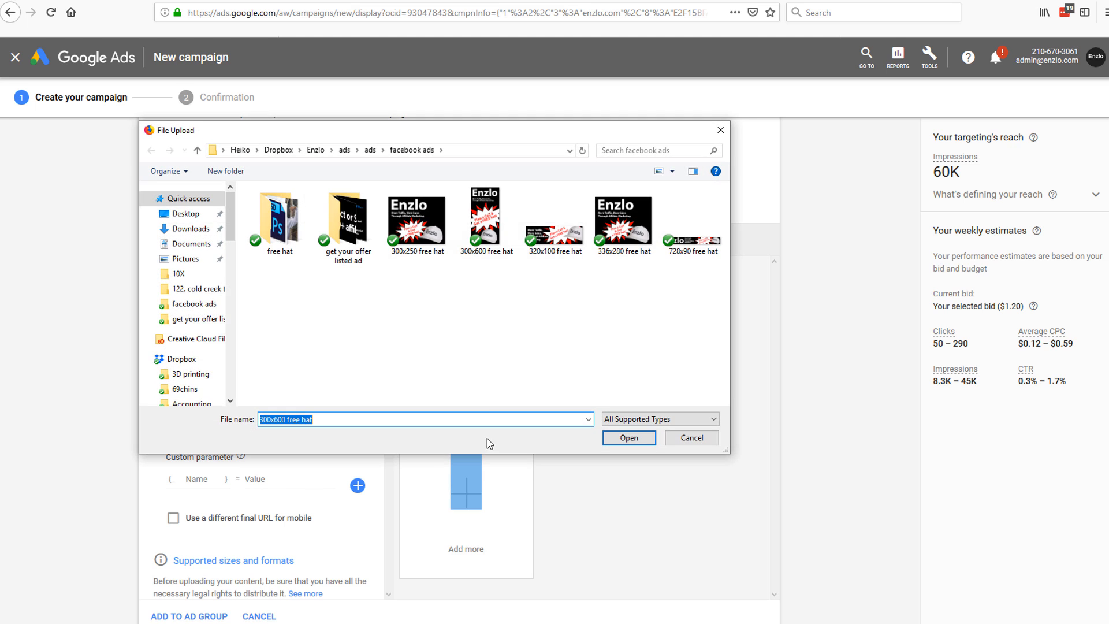
{"action": "double_click", "coordinate": [558, 237]}
{"action": "left_click", "coordinate": [623, 488]}
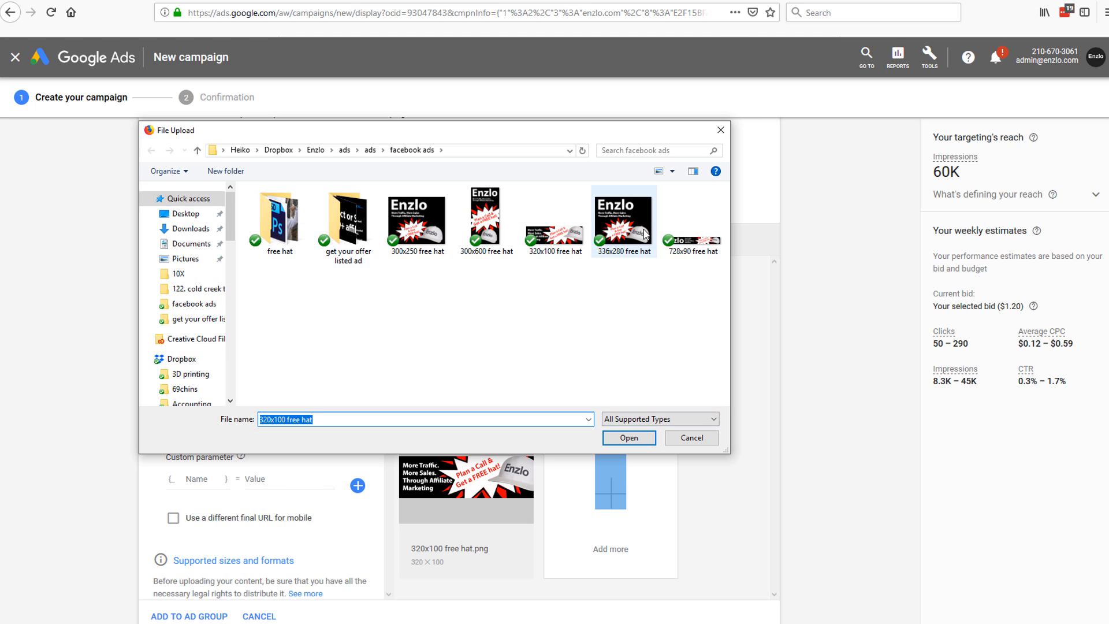
{"action": "double_click", "coordinate": [639, 232]}
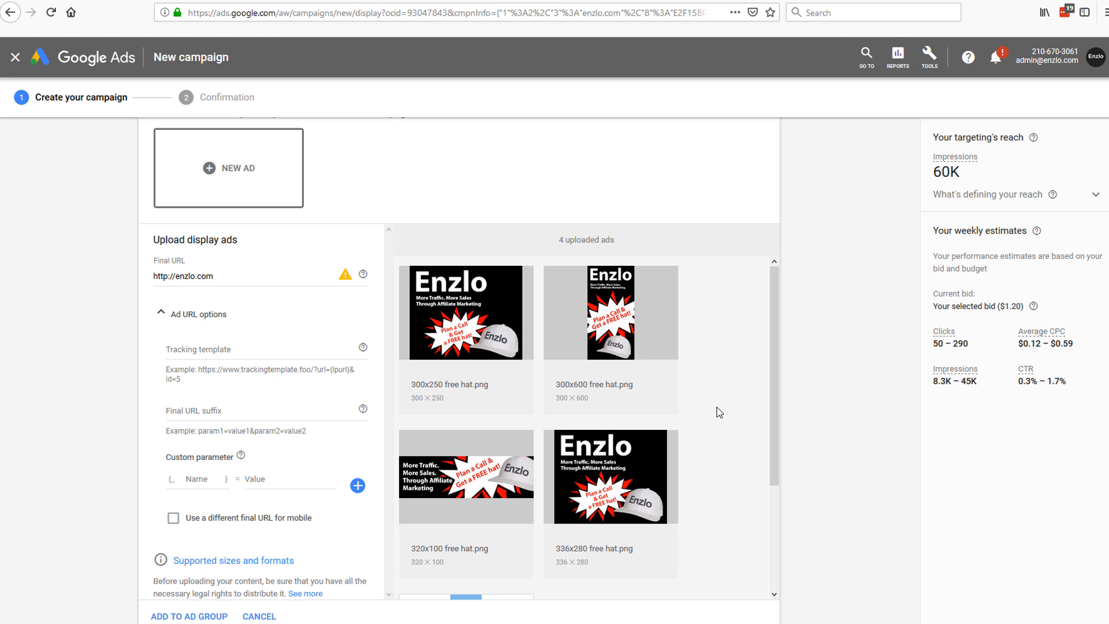
Step: Add the 728x90 free hat banner and review all five uploaded ads
{"action": "scroll", "coordinate": [693, 409], "scroll_direction": "down", "scroll_amount": 2}
{"action": "scroll", "coordinate": [647, 427], "scroll_direction": "up", "scroll_amount": 2}
{"action": "scroll", "coordinate": [656, 432], "scroll_direction": "down", "scroll_amount": 1}
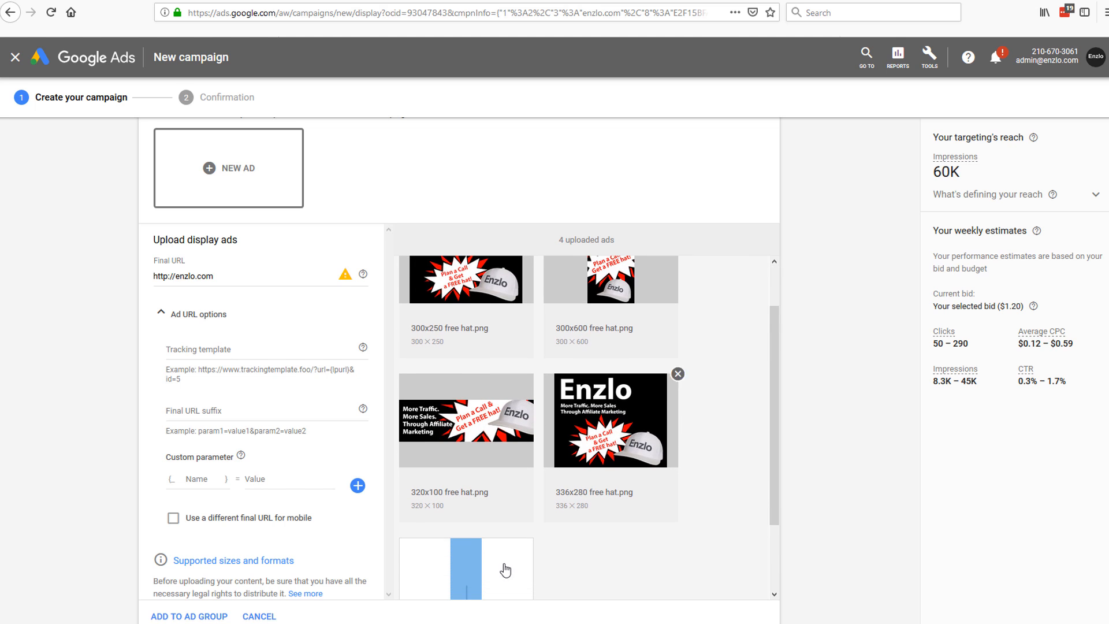
{"action": "left_click", "coordinate": [505, 570]}
{"action": "left_click", "coordinate": [692, 248]}
{"action": "double_click", "coordinate": [692, 249]}
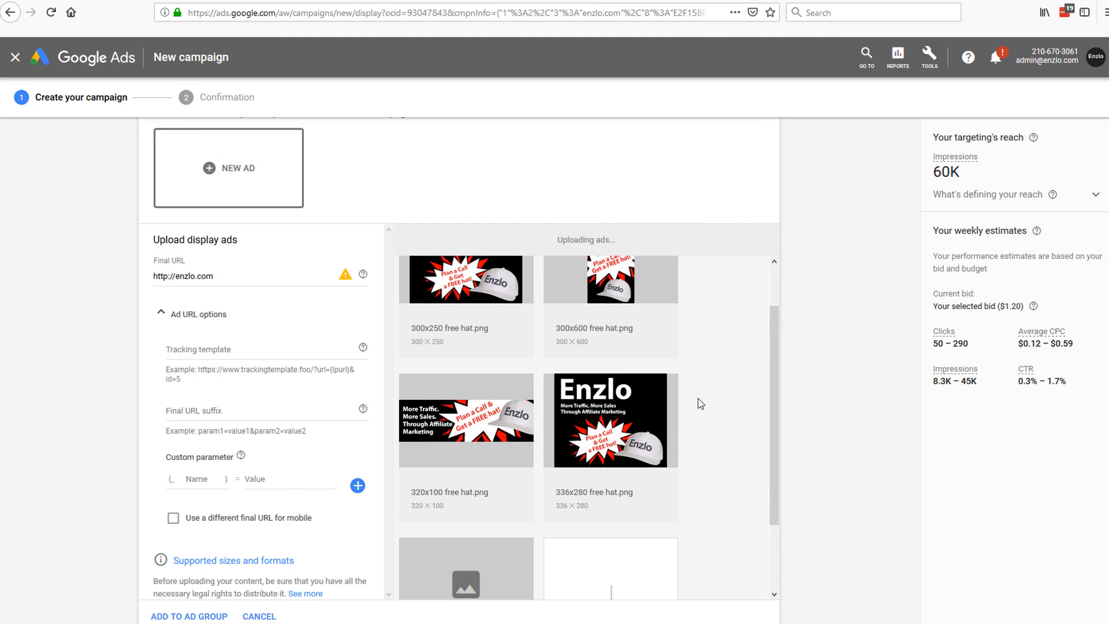
{"action": "scroll", "coordinate": [697, 400], "scroll_direction": "down", "scroll_amount": 2}
{"action": "scroll", "coordinate": [496, 497], "scroll_direction": "up", "scroll_amount": 3}
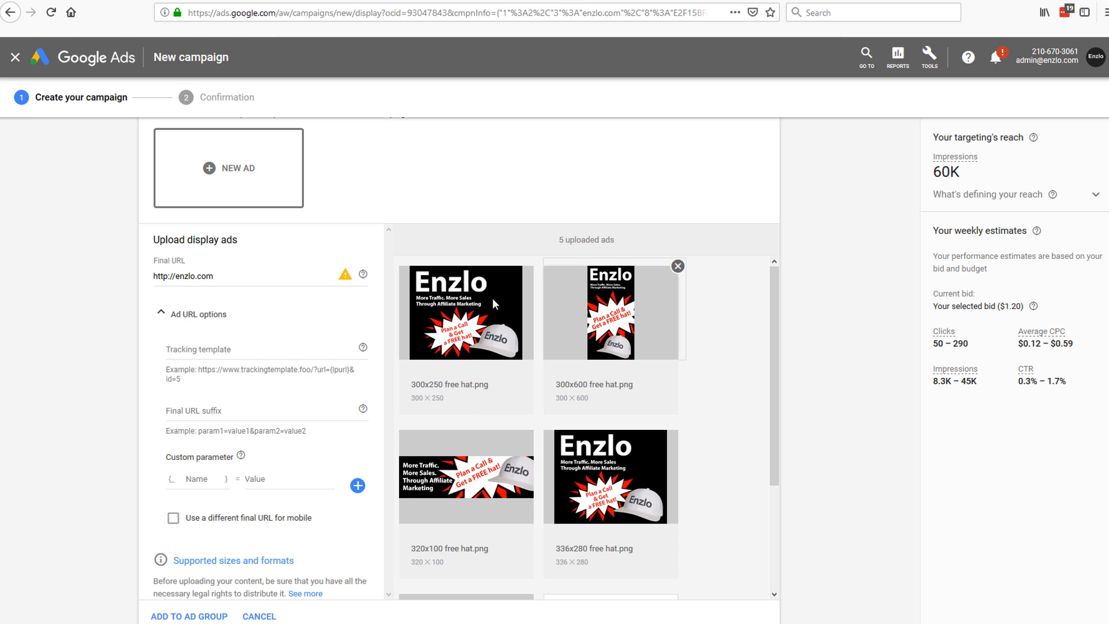
{"action": "scroll", "coordinate": [542, 350], "scroll_direction": "down", "scroll_amount": 3}
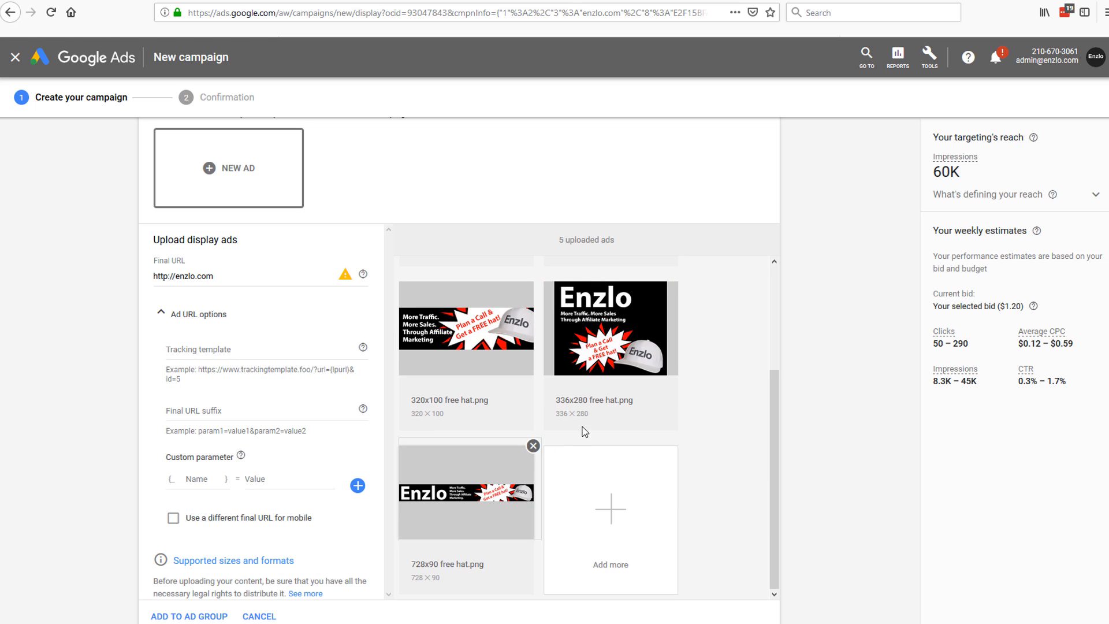
{"action": "scroll", "coordinate": [632, 411], "scroll_direction": "up", "scroll_amount": 2}
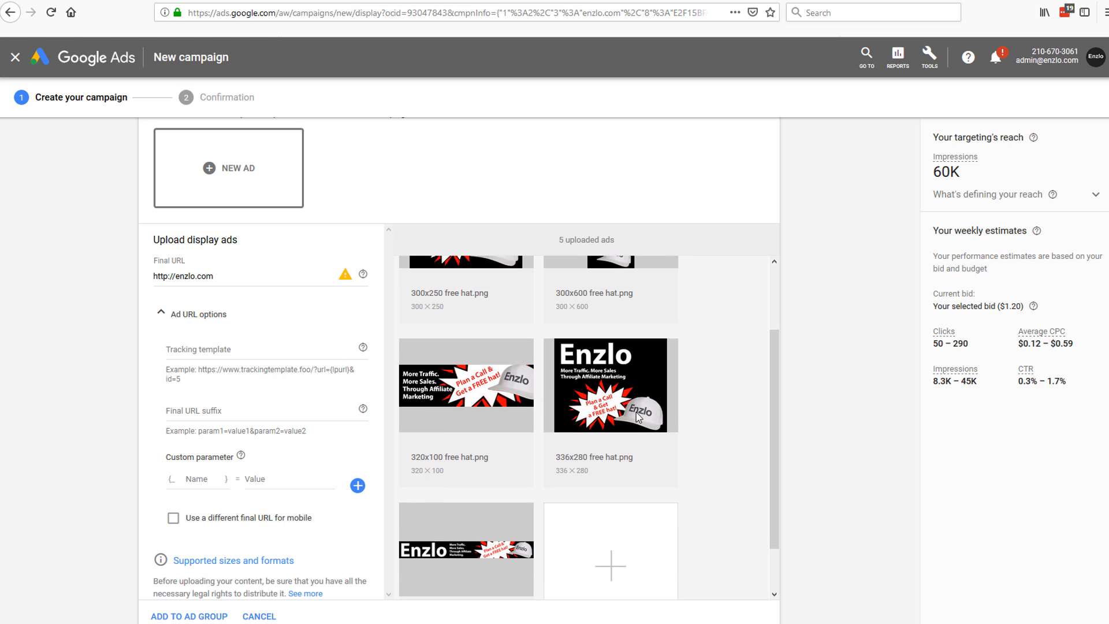
{"action": "scroll", "coordinate": [635, 411], "scroll_direction": "down", "scroll_amount": 2}
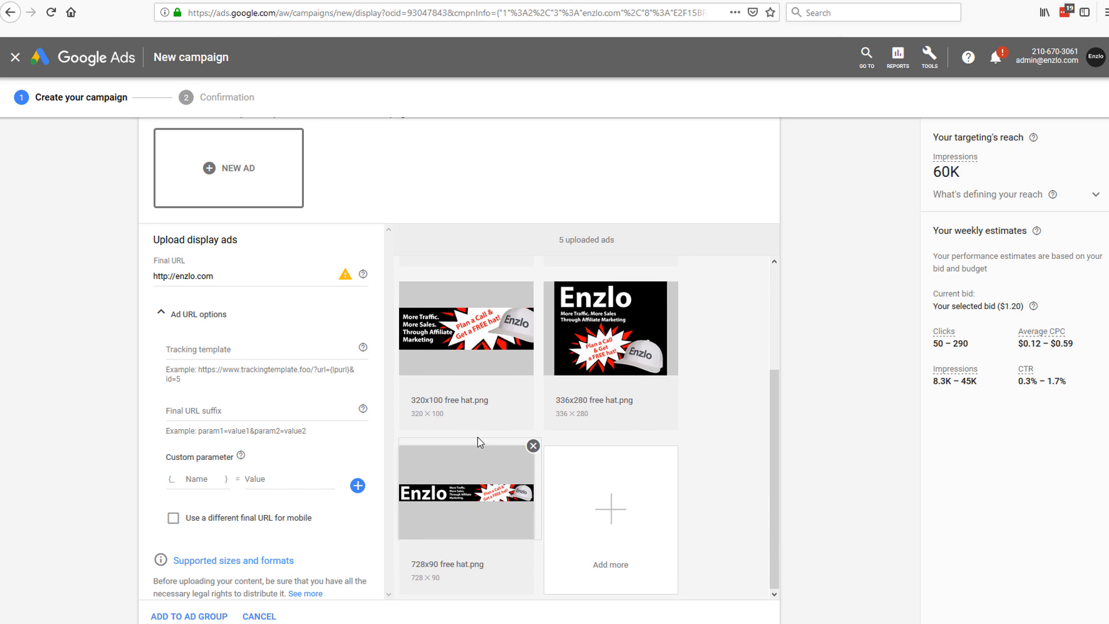
{"action": "scroll", "coordinate": [603, 453], "scroll_direction": "down", "scroll_amount": 3}
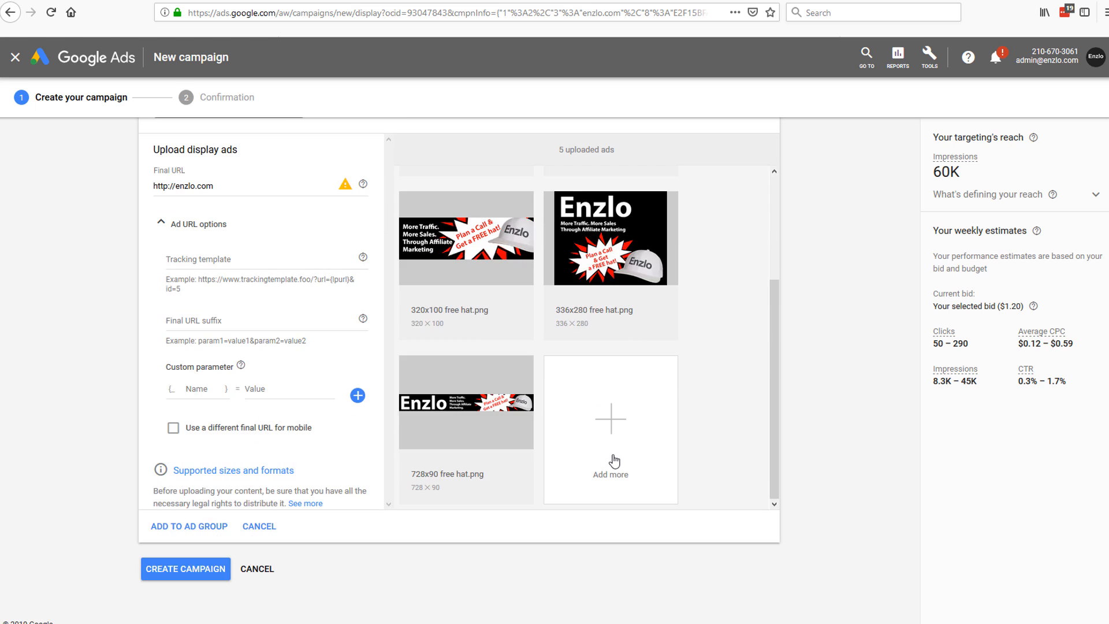
{"action": "scroll", "coordinate": [614, 460], "scroll_direction": "up", "scroll_amount": 5}
{"action": "scroll", "coordinate": [631, 451], "scroll_direction": "down", "scroll_amount": 4}
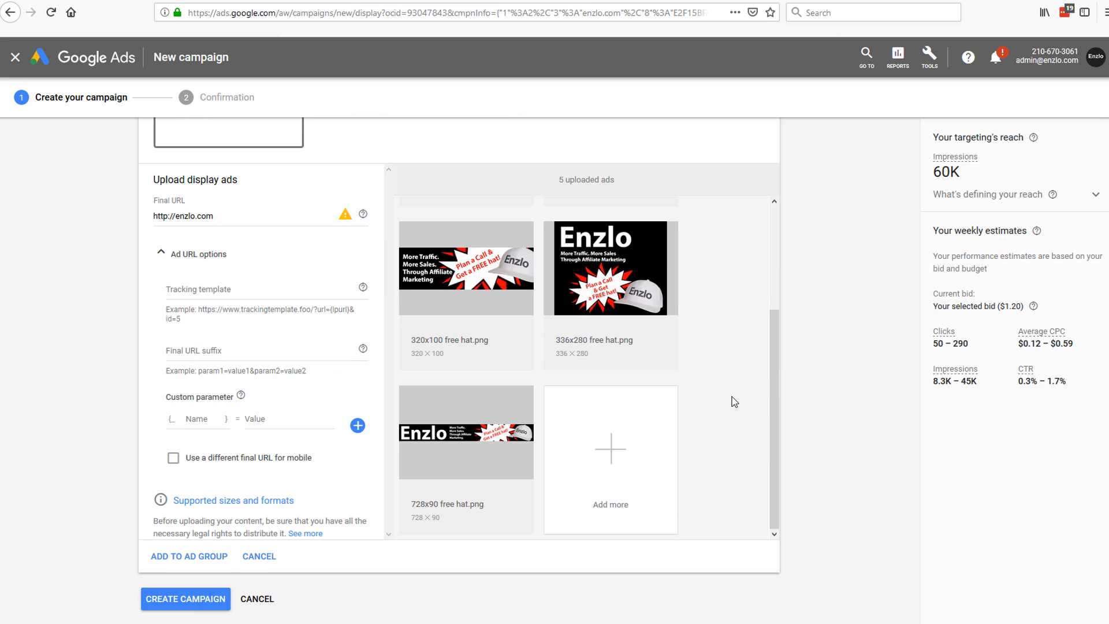
{"action": "scroll", "coordinate": [734, 402], "scroll_direction": "down", "scroll_amount": 1}
{"action": "scroll", "coordinate": [562, 480], "scroll_direction": "up", "scroll_amount": 2}
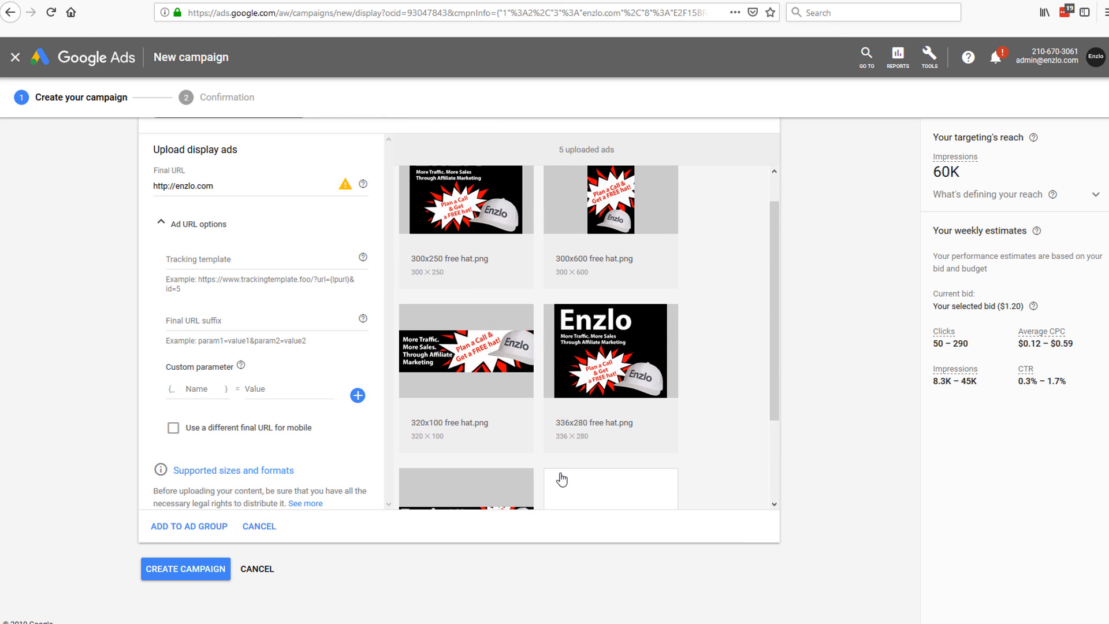
Step: Create the campaign and go to its free hat ads ad group
{"action": "left_click", "coordinate": [182, 570]}
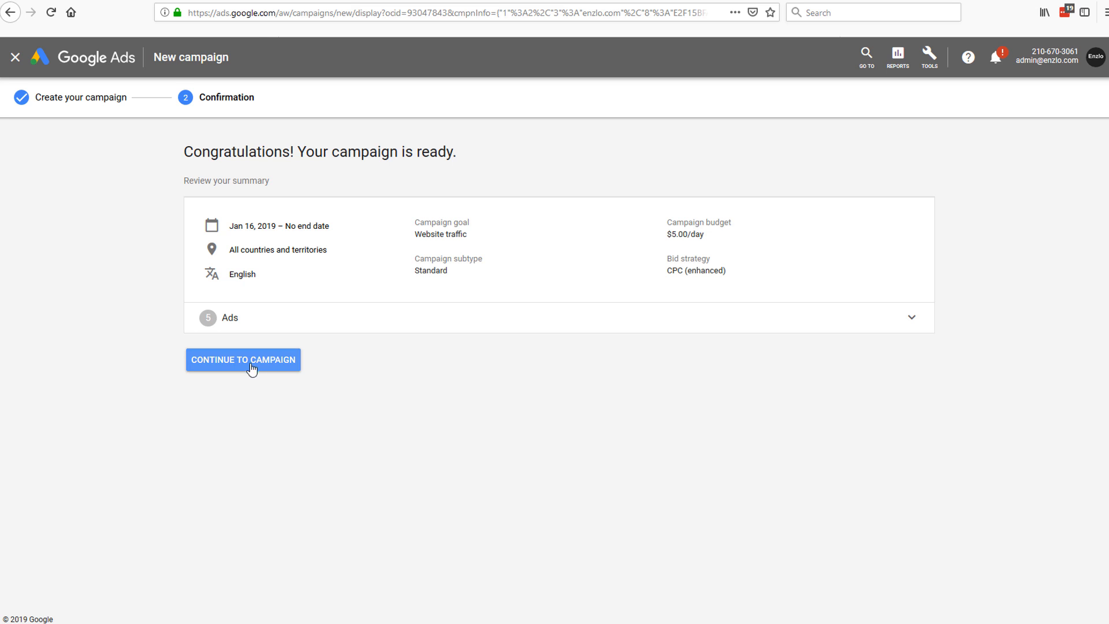
{"action": "left_click", "coordinate": [231, 363]}
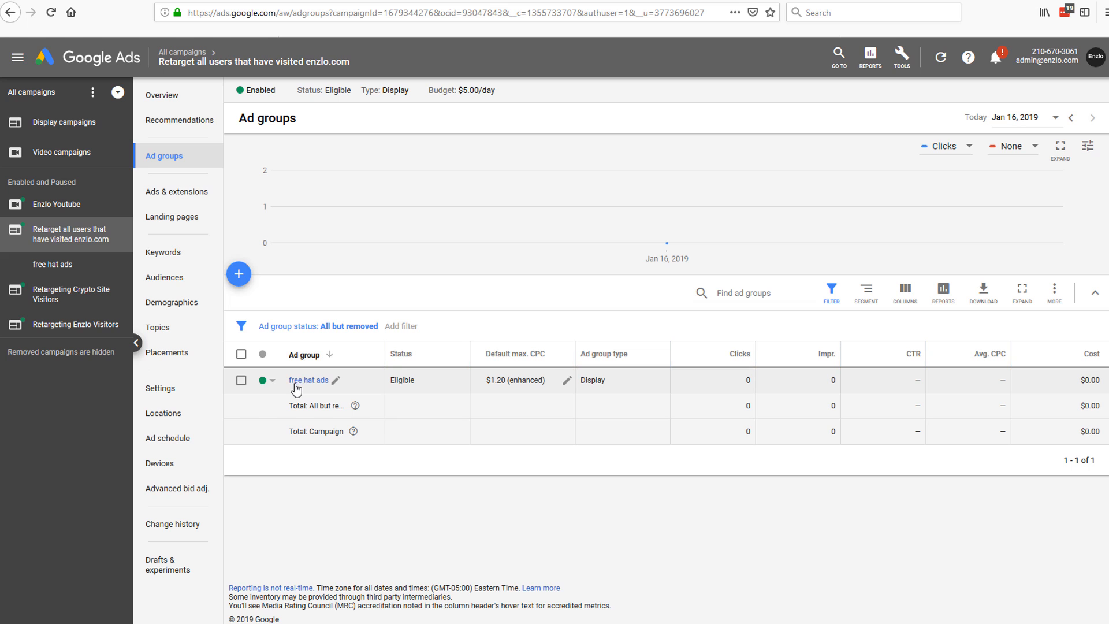
{"action": "left_click", "coordinate": [330, 384]}
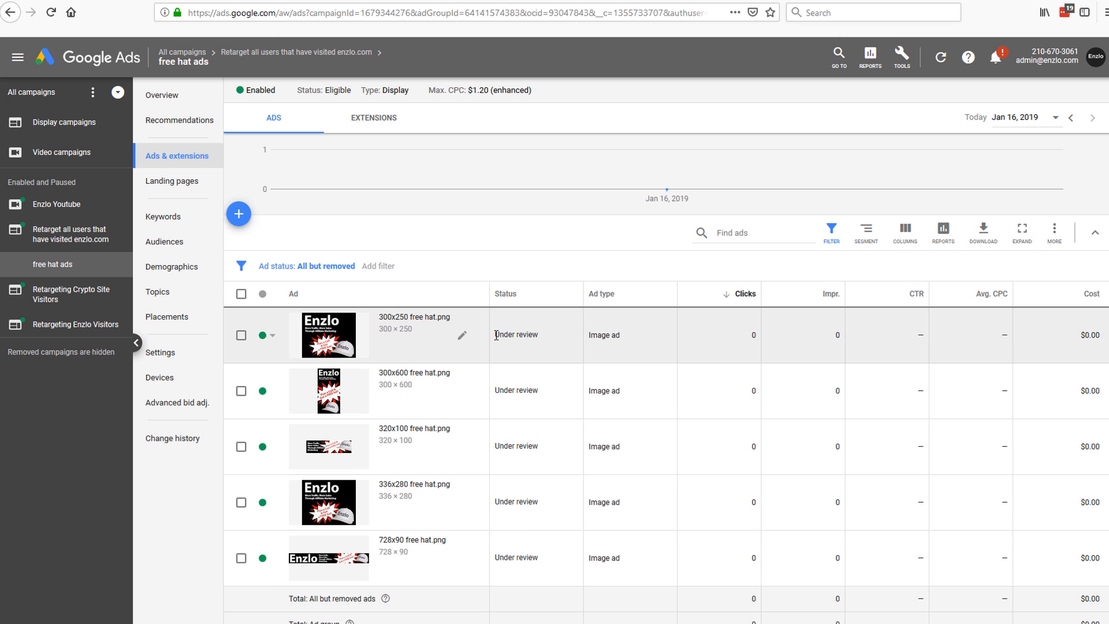
Step: Check that each free hat image ad shows Under review status
{"action": "left_click_drag", "start_coordinate": [496, 335], "coordinate": [543, 340]}
{"action": "left_click_drag", "start_coordinate": [496, 390], "coordinate": [542, 392]}
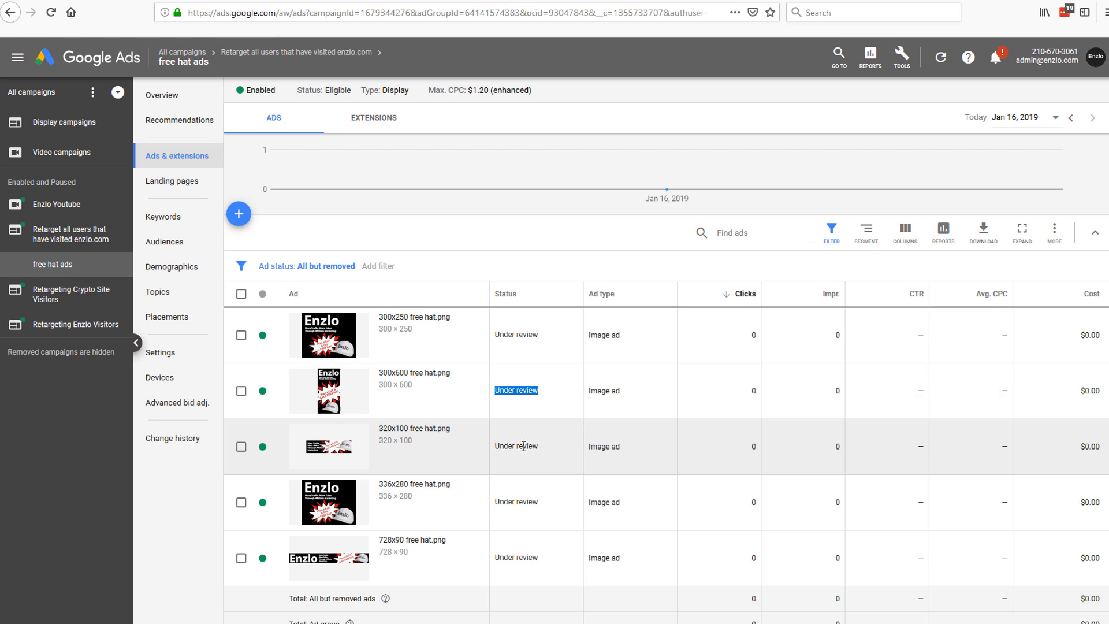
{"action": "left_click_drag", "start_coordinate": [498, 446], "coordinate": [540, 448]}
{"action": "left_click", "coordinate": [510, 500]}
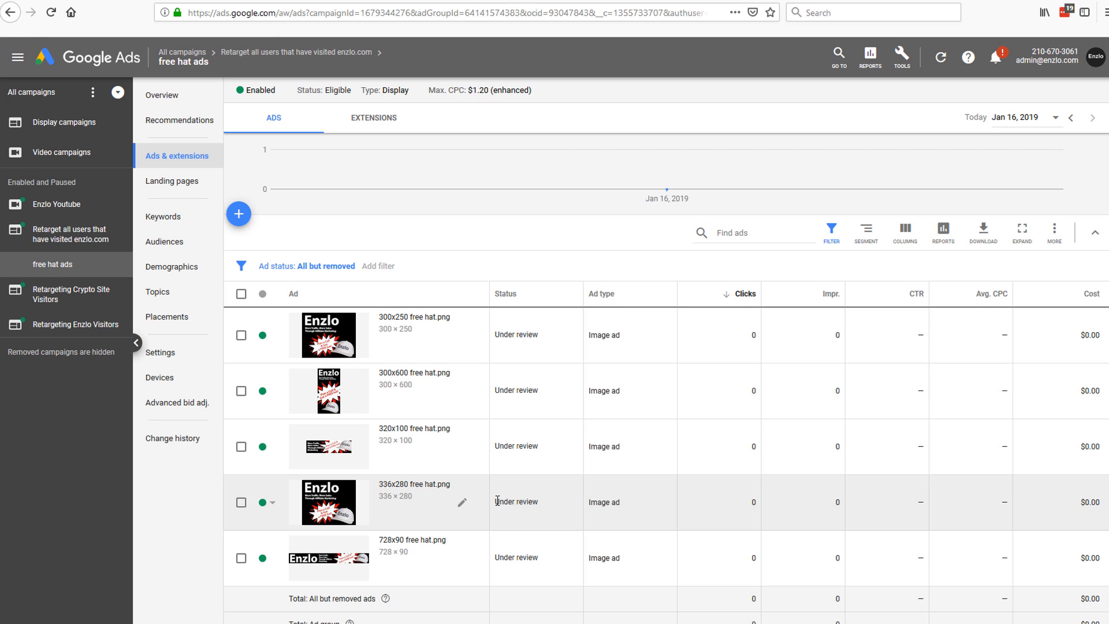
{"action": "left_click_drag", "start_coordinate": [497, 500], "coordinate": [546, 506]}
{"action": "left_click", "coordinate": [554, 340]}
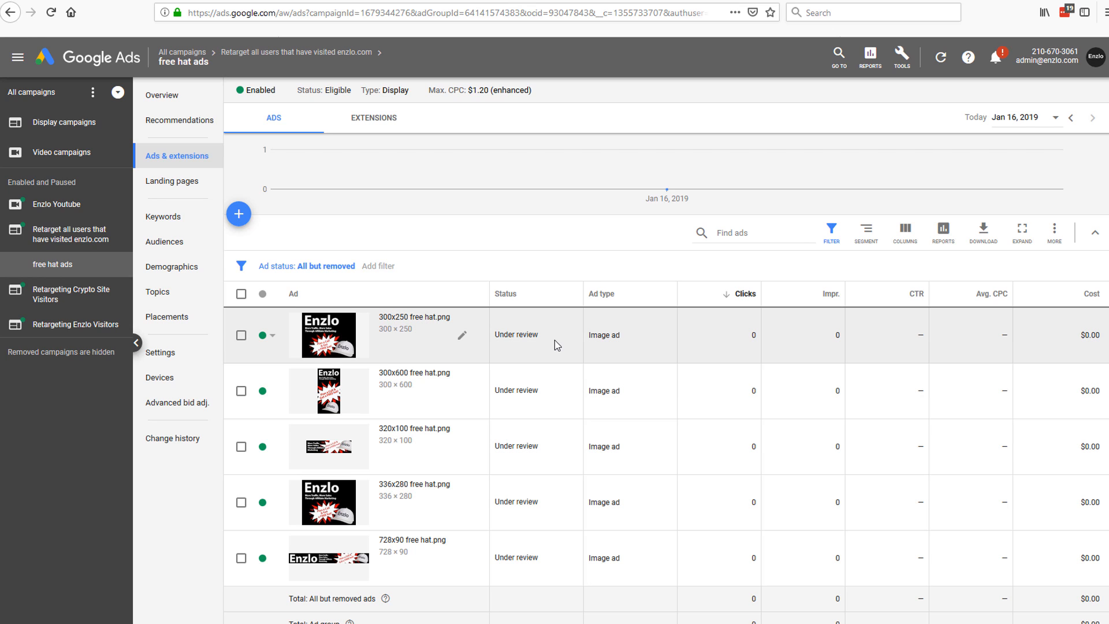
{"action": "left_click_drag", "start_coordinate": [543, 339], "coordinate": [498, 344]}
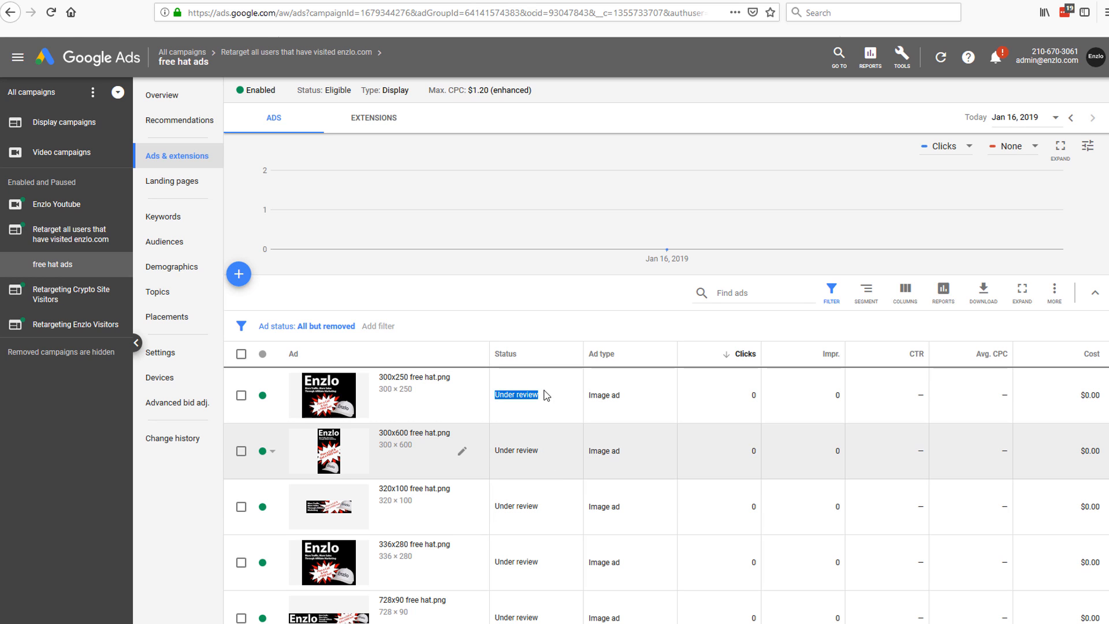
{"action": "scroll", "coordinate": [550, 404], "scroll_direction": "down", "scroll_amount": 1}
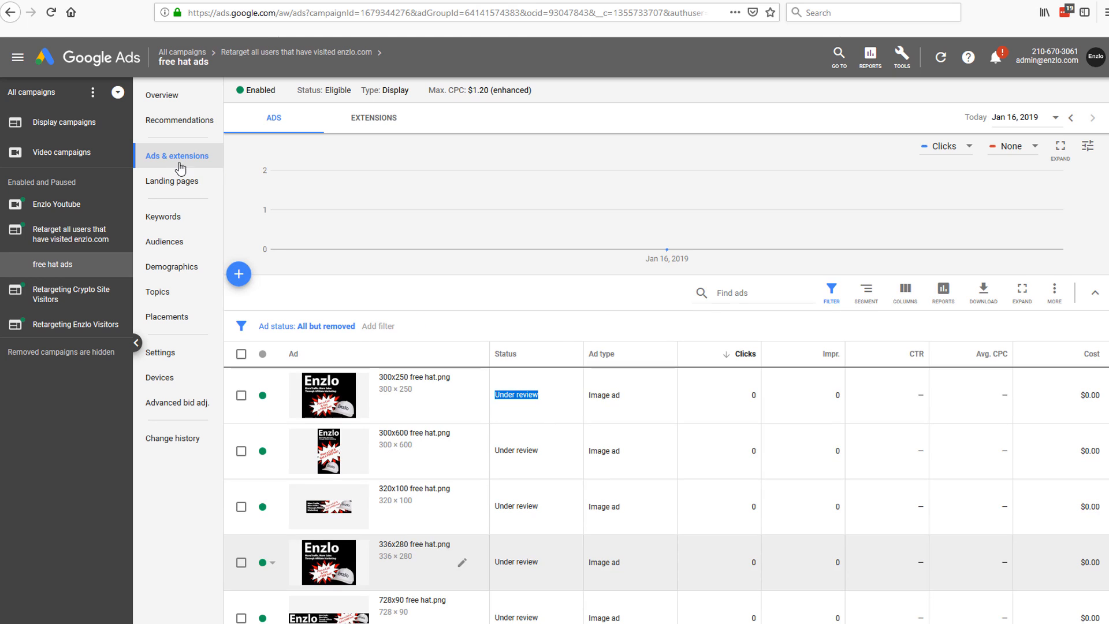
Step: List all campaigns and check the new enzlo.com campaign's name and $5.00/day budget
{"action": "left_click", "coordinate": [39, 94]}
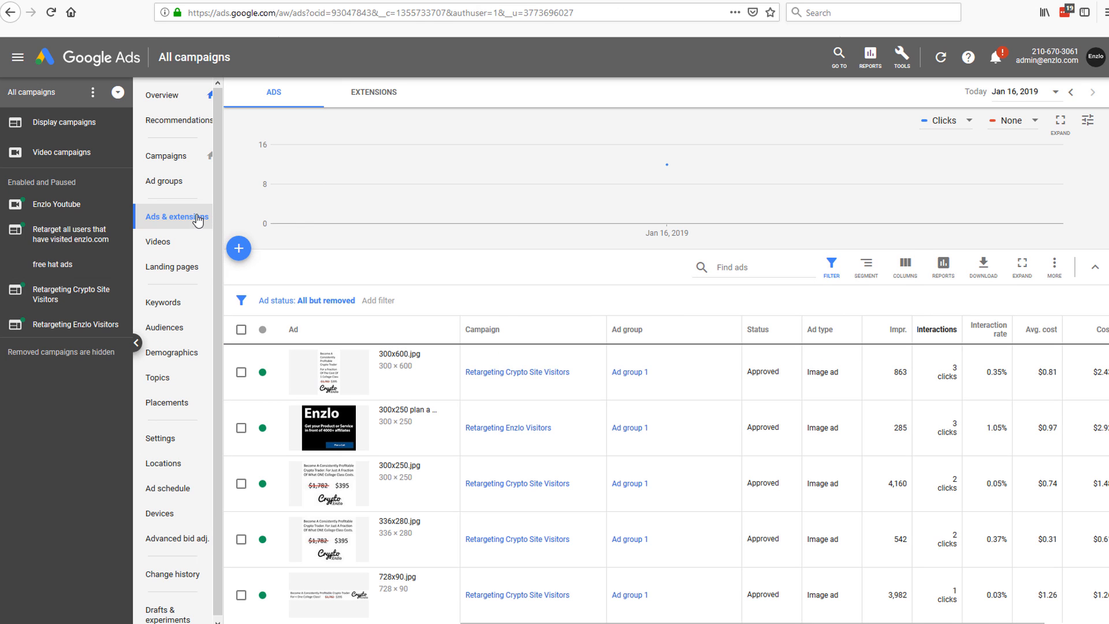
{"action": "left_click", "coordinate": [210, 156]}
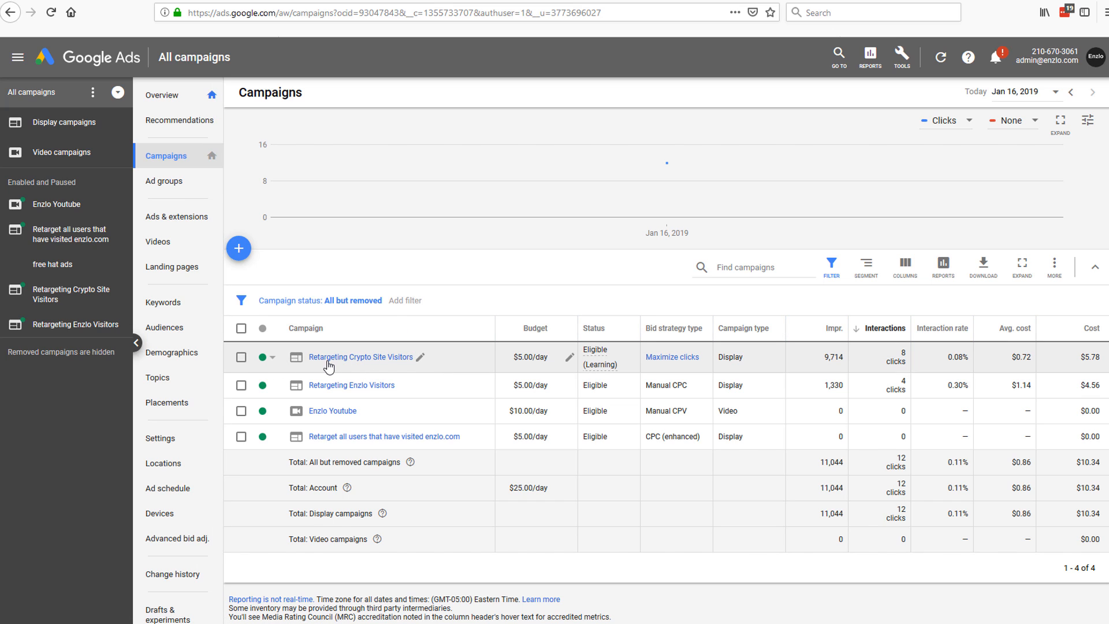
{"action": "left_click_drag", "start_coordinate": [461, 437], "coordinate": [303, 442]}
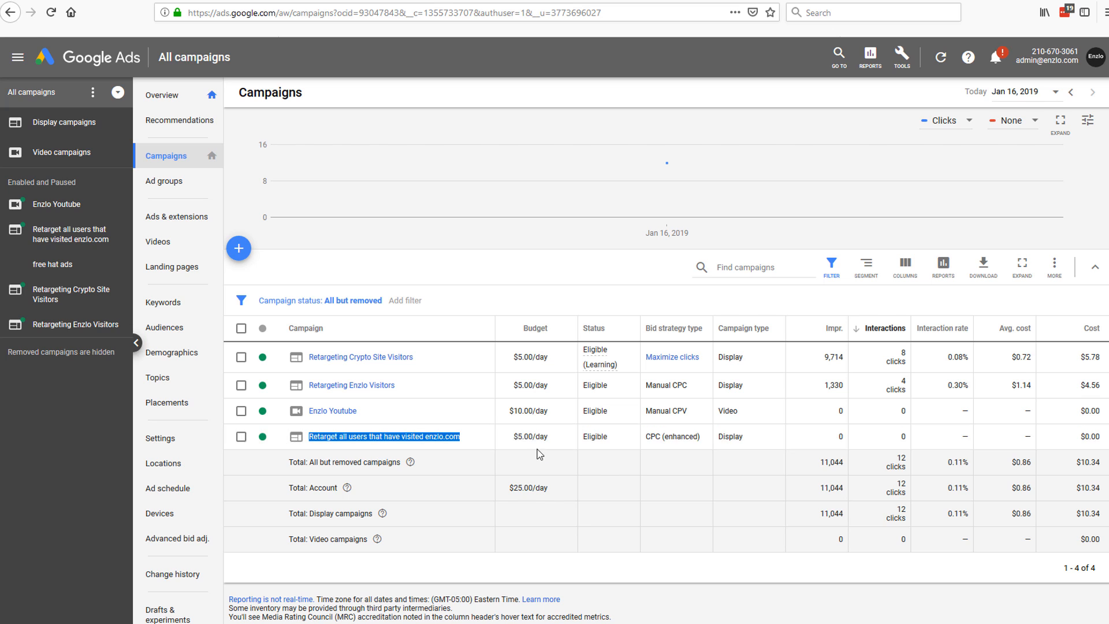
{"action": "triple_click", "coordinate": [512, 443]}
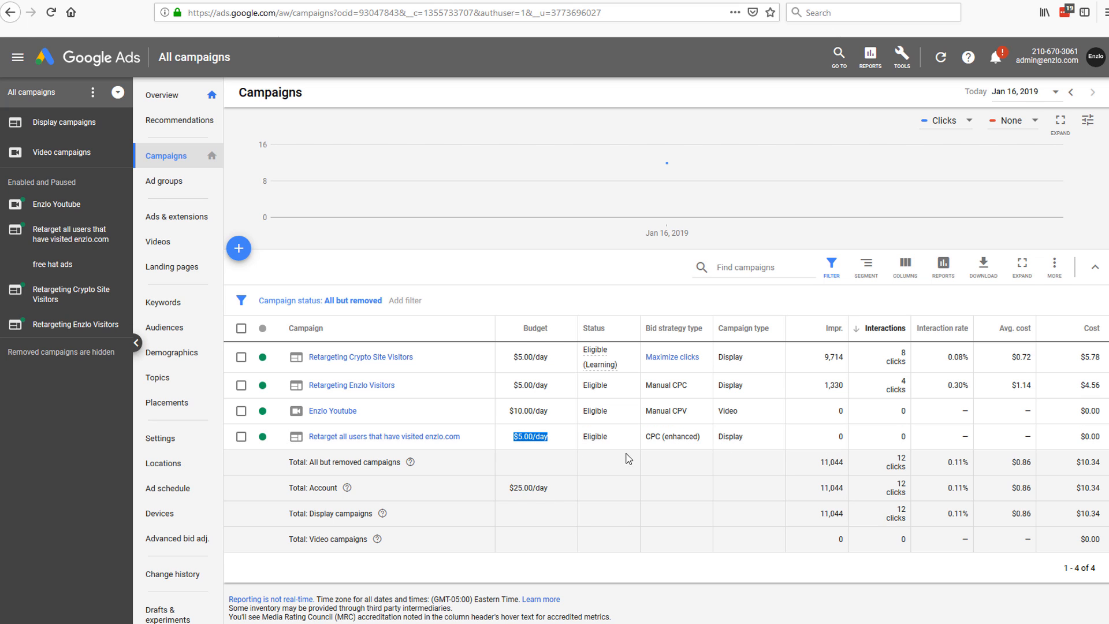
{"action": "left_click", "coordinate": [242, 440]}
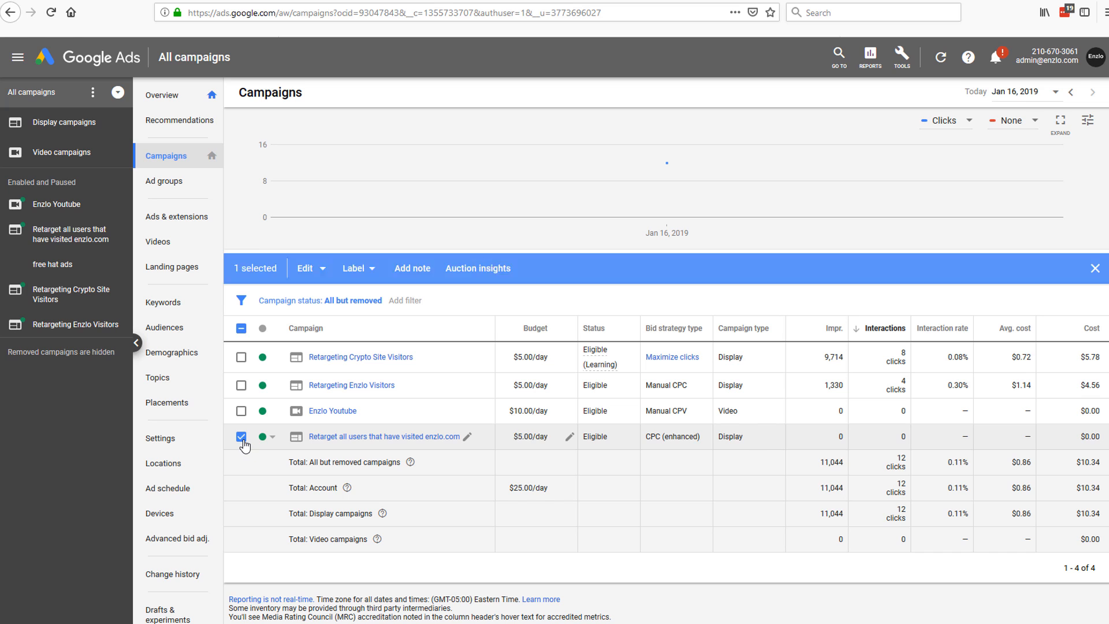
{"action": "left_click", "coordinate": [242, 440]}
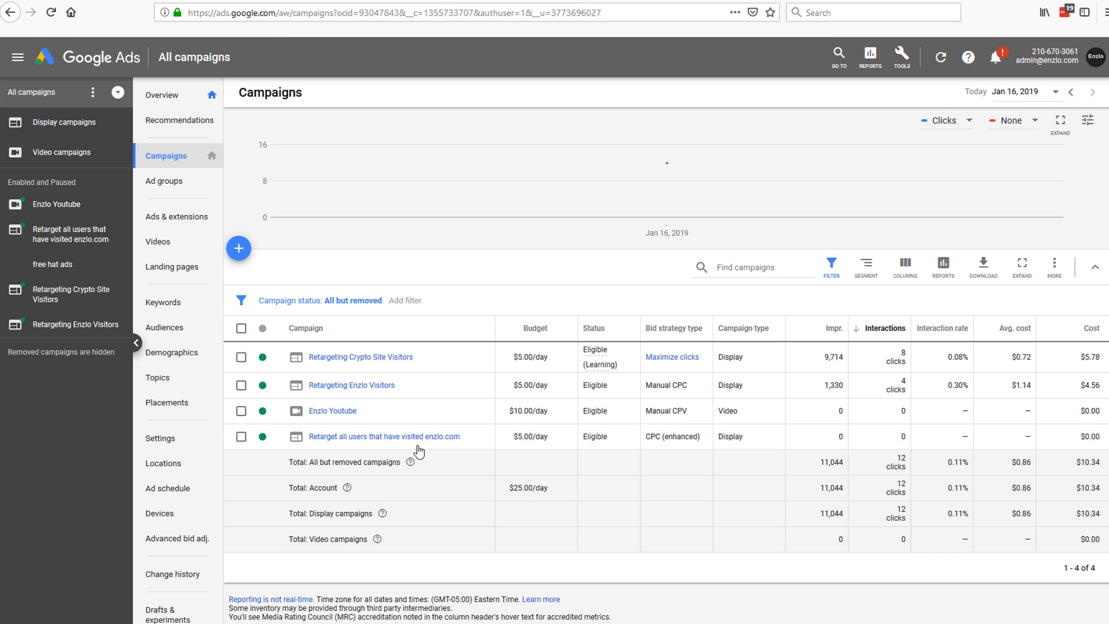
Step: Open Retargeting Crypto Site Visitors and preview its 300x250 crypto banner ad, then close it
{"action": "left_click", "coordinate": [369, 357]}
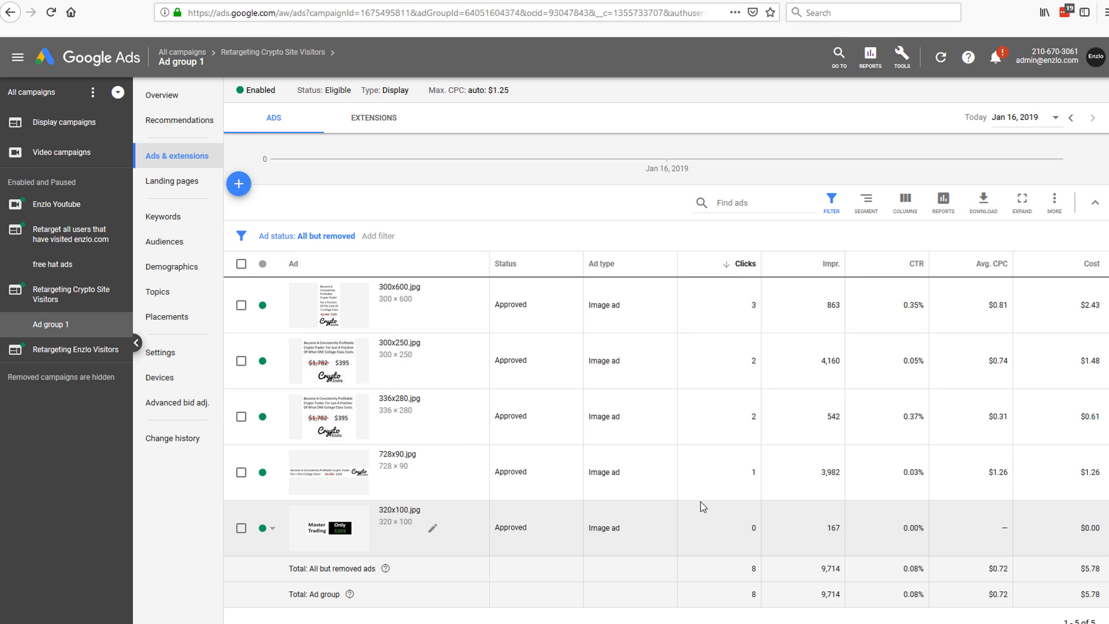
{"action": "scroll", "coordinate": [701, 497], "scroll_direction": "down", "scroll_amount": 1}
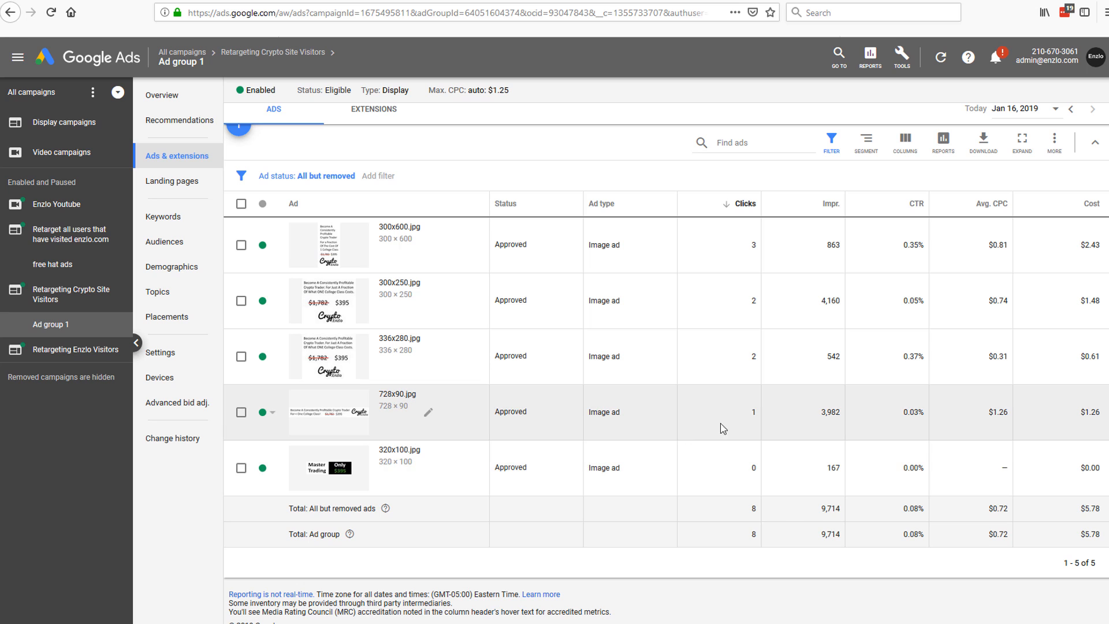
{"action": "scroll", "coordinate": [720, 428], "scroll_direction": "up", "scroll_amount": 1}
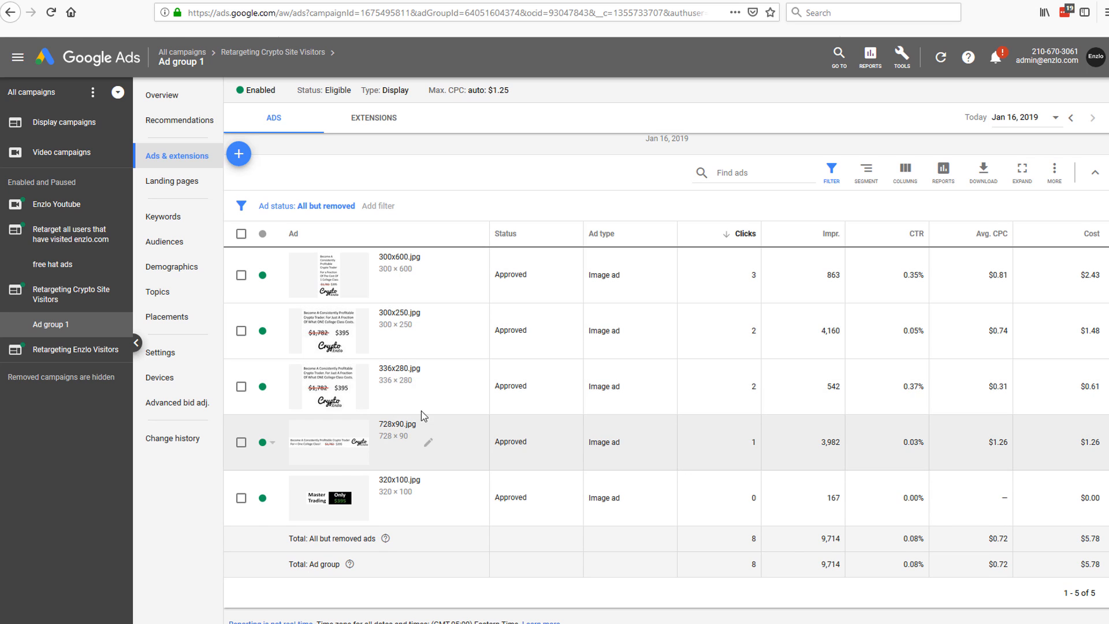
{"action": "left_click", "coordinate": [339, 327]}
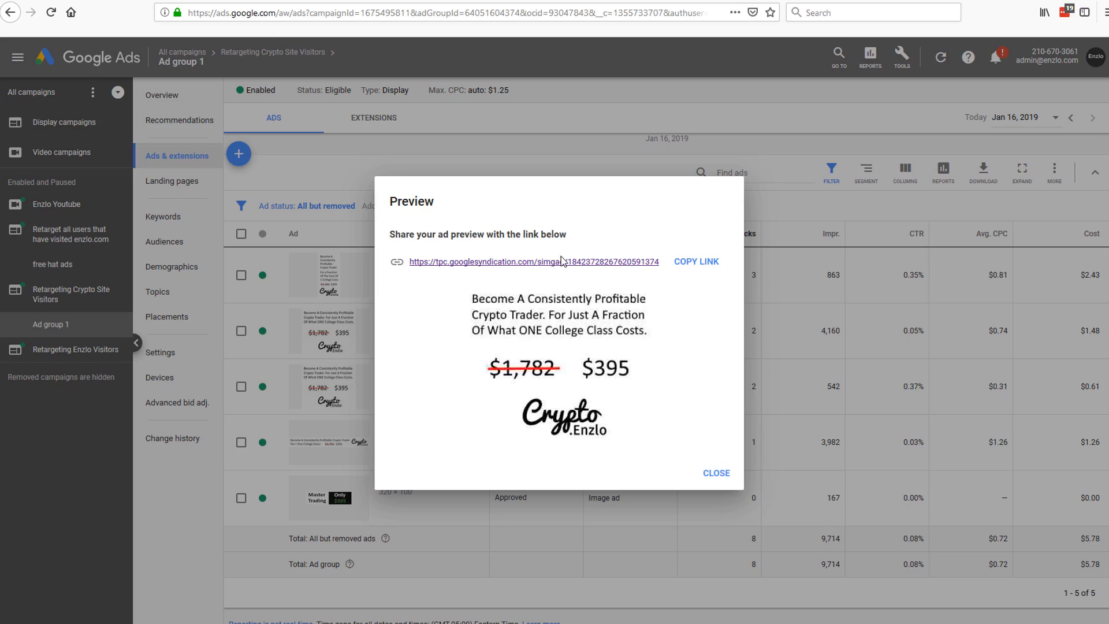
{"action": "key", "text": "Escape"}
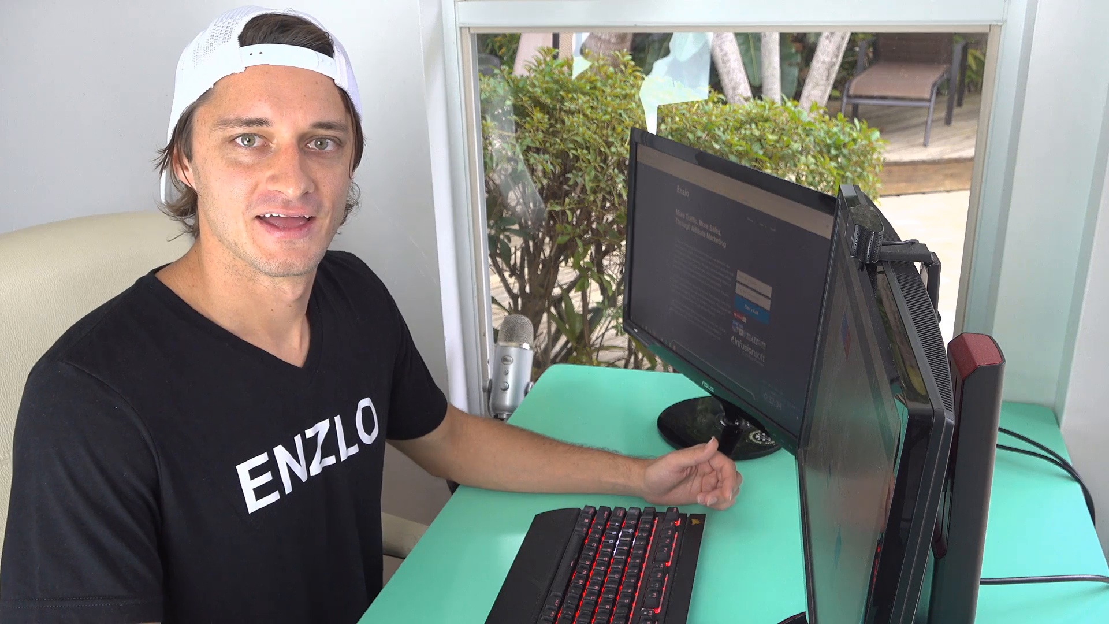